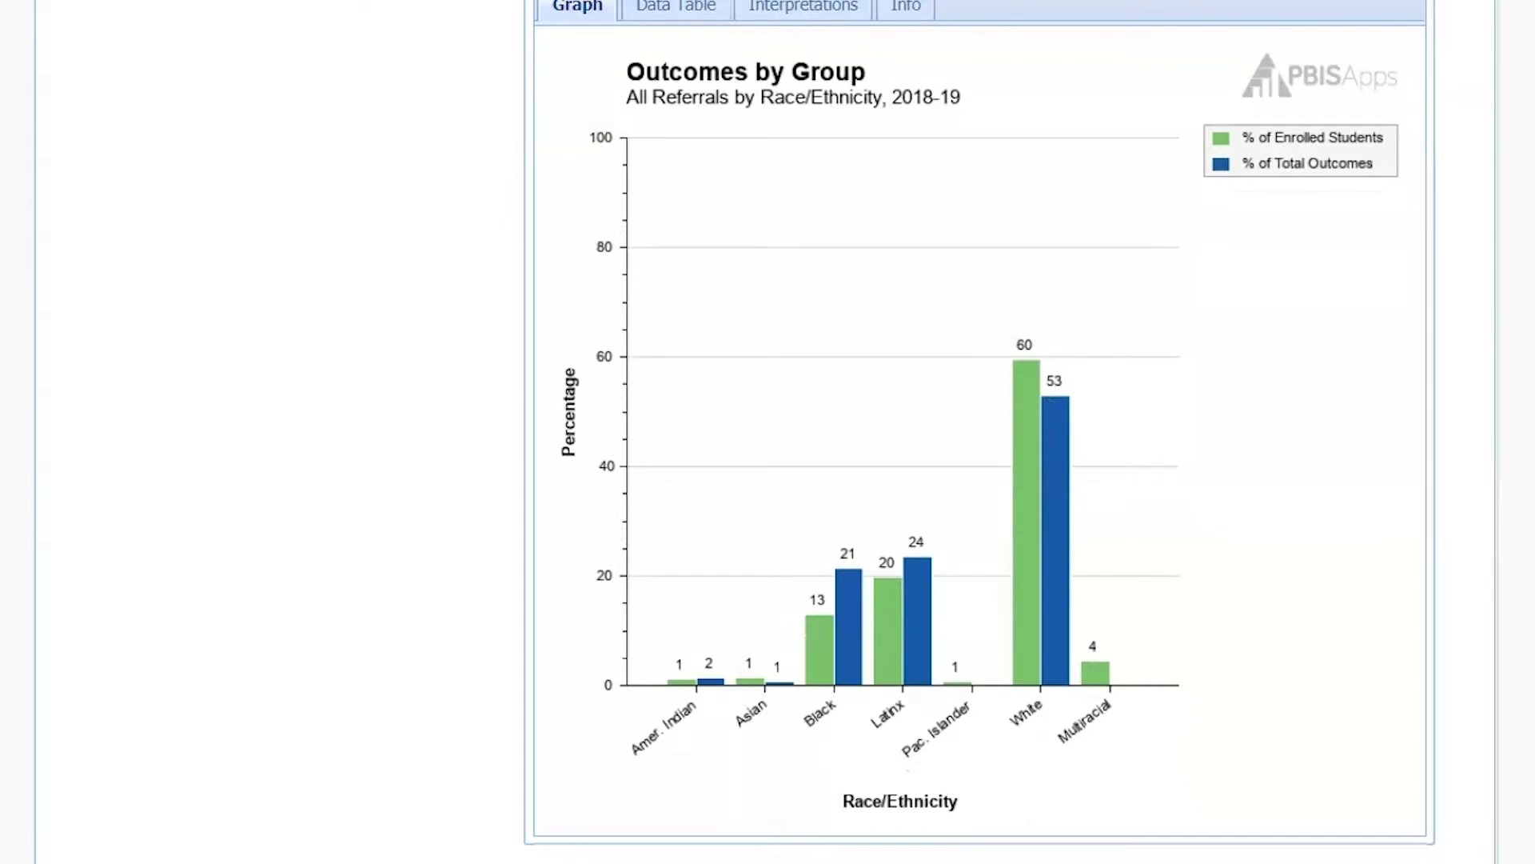
Step: Review the SWIS Dashboard's referral charts by month, time, location, day of week, problem behavior, grade and student
{"action": "scroll", "coordinate": [979, 431], "scroll_direction": "up", "scroll_amount": 9}
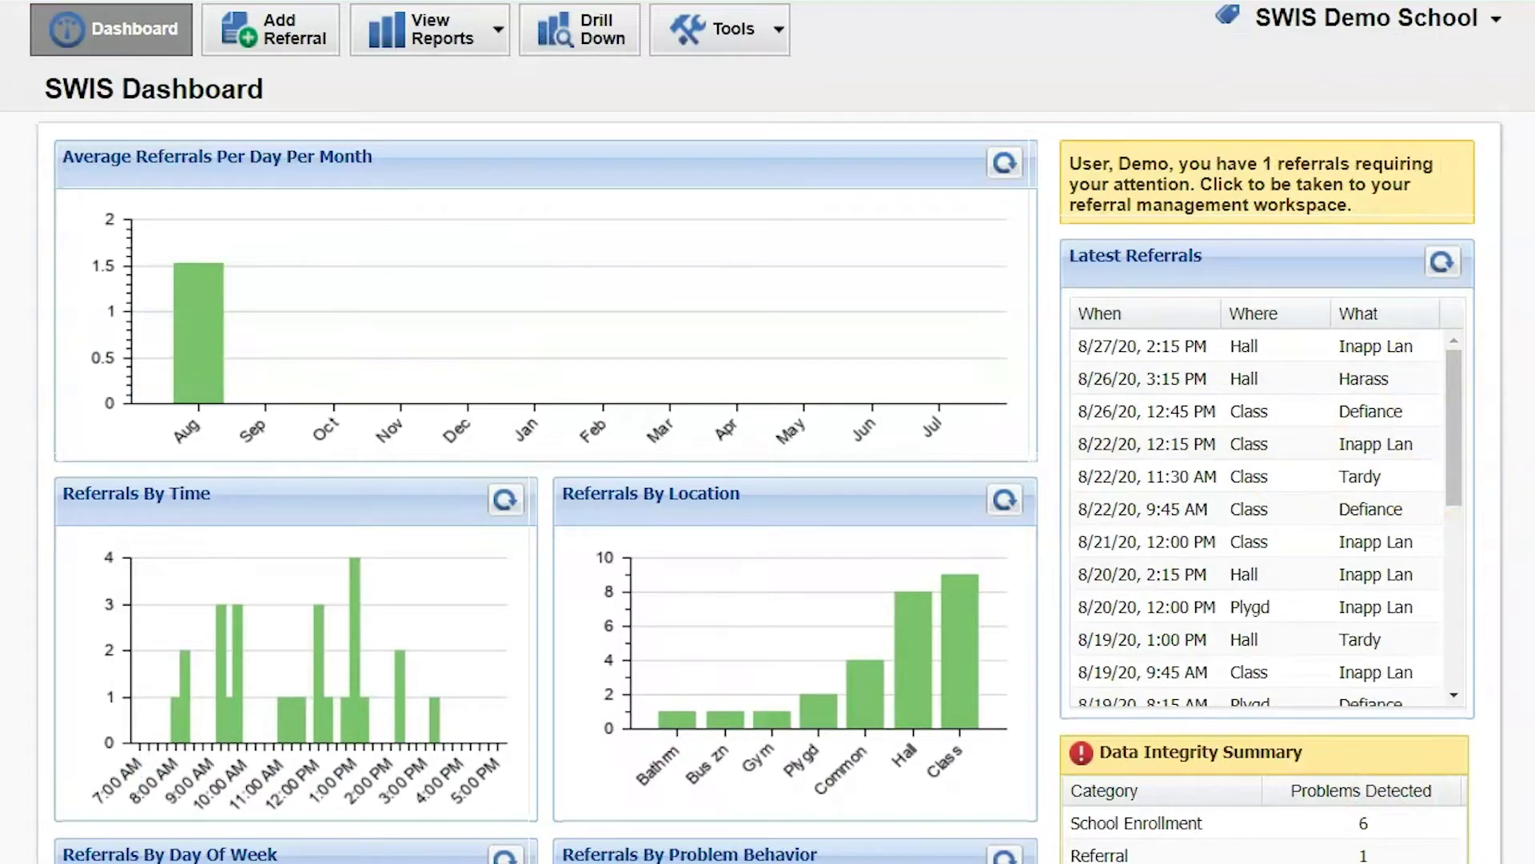
{"action": "scroll", "coordinate": [767, 480], "scroll_direction": "down", "scroll_amount": 1}
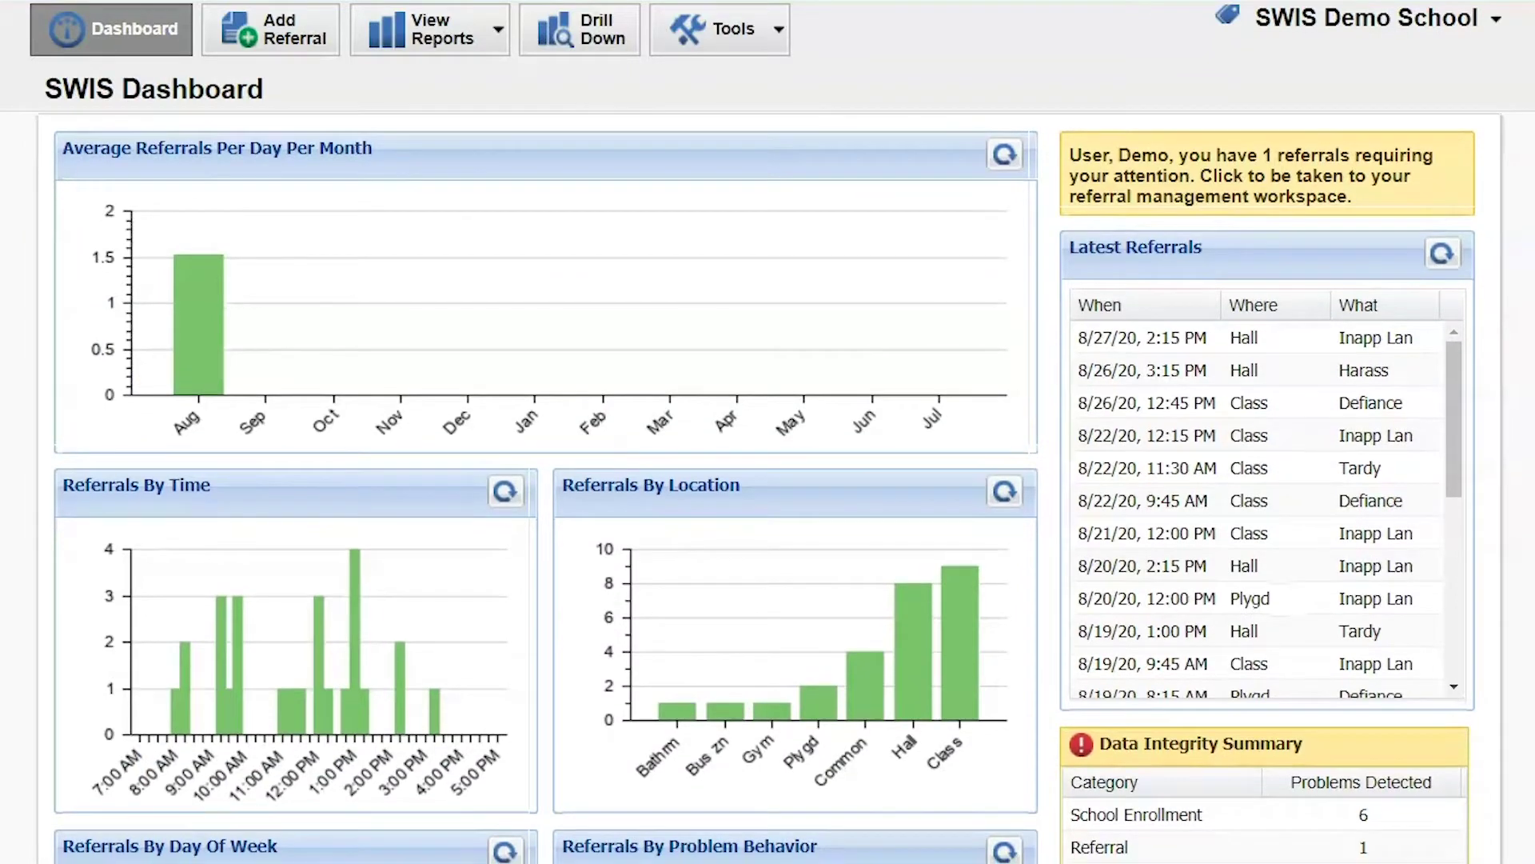
{"action": "scroll", "coordinate": [768, 479], "scroll_direction": "up", "scroll_amount": 1}
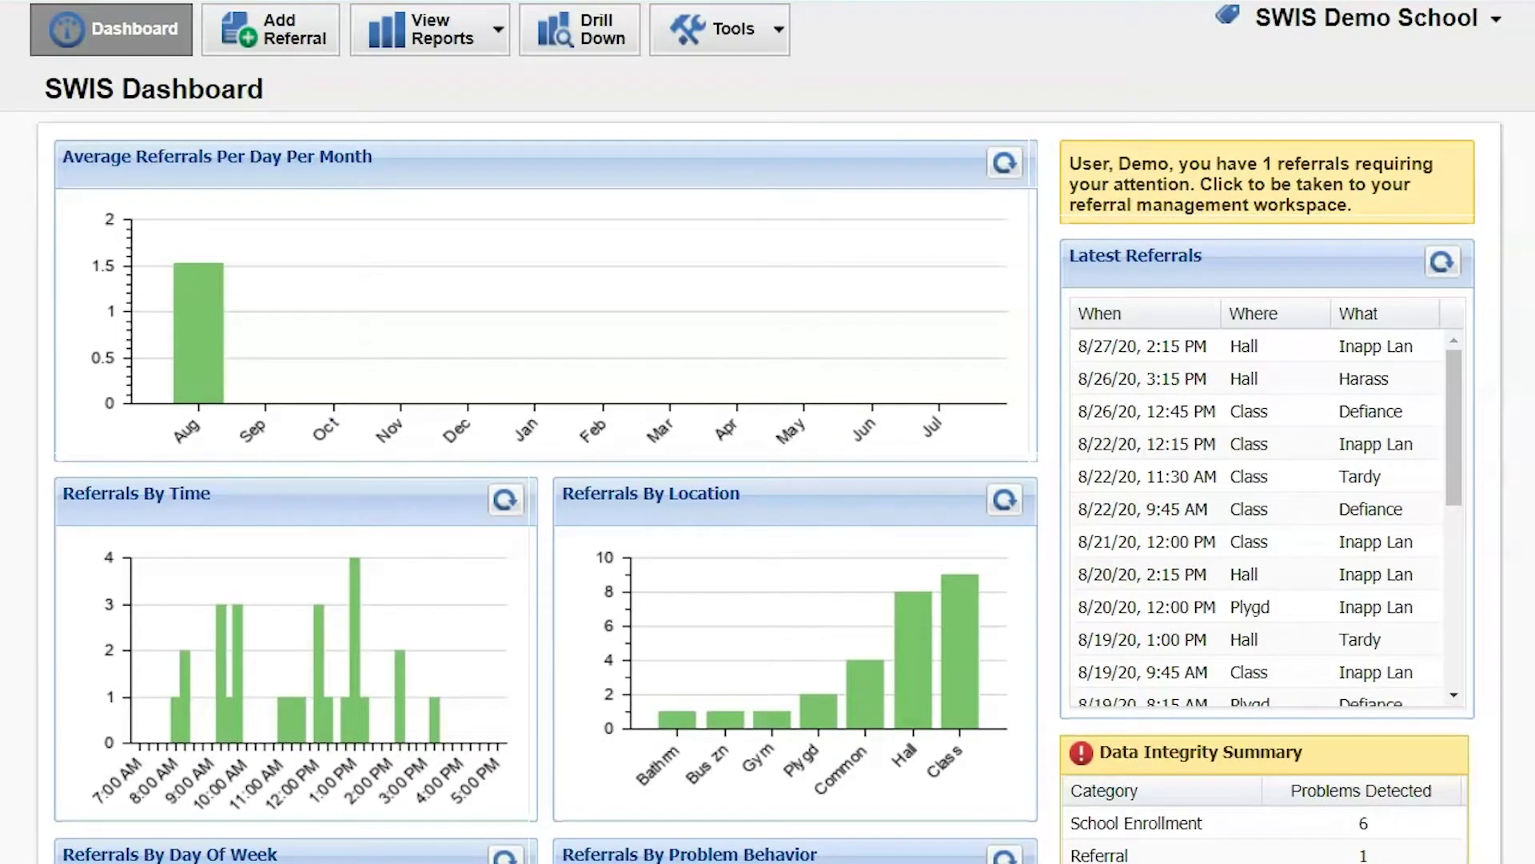
{"action": "scroll", "coordinate": [768, 480], "scroll_direction": "down", "scroll_amount": 1}
{"action": "scroll", "coordinate": [767, 480], "scroll_direction": "down", "scroll_amount": 5}
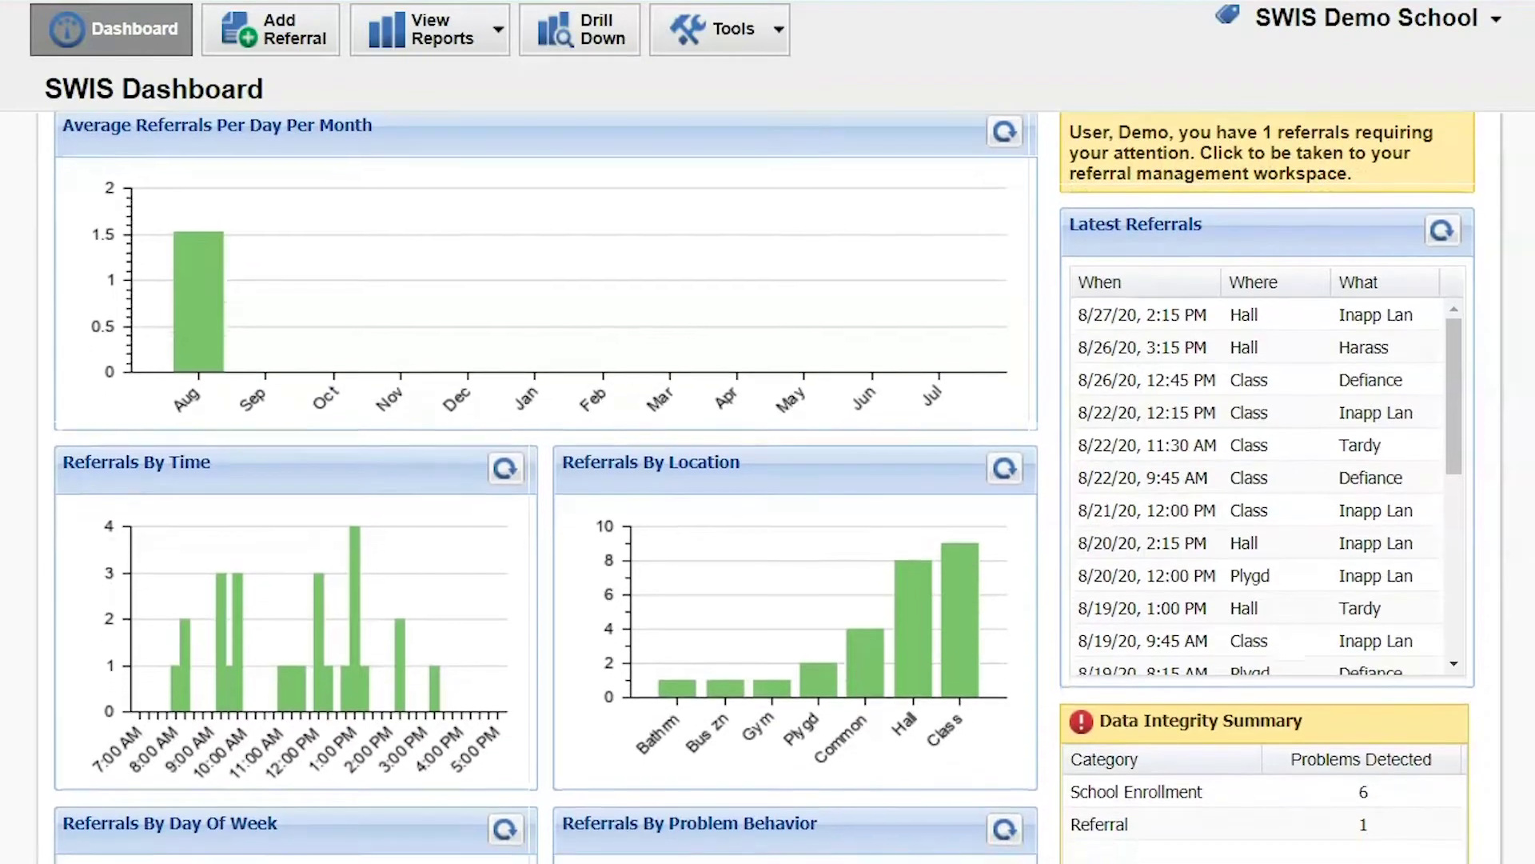
{"action": "scroll", "coordinate": [767, 480], "scroll_direction": "down", "scroll_amount": 4}
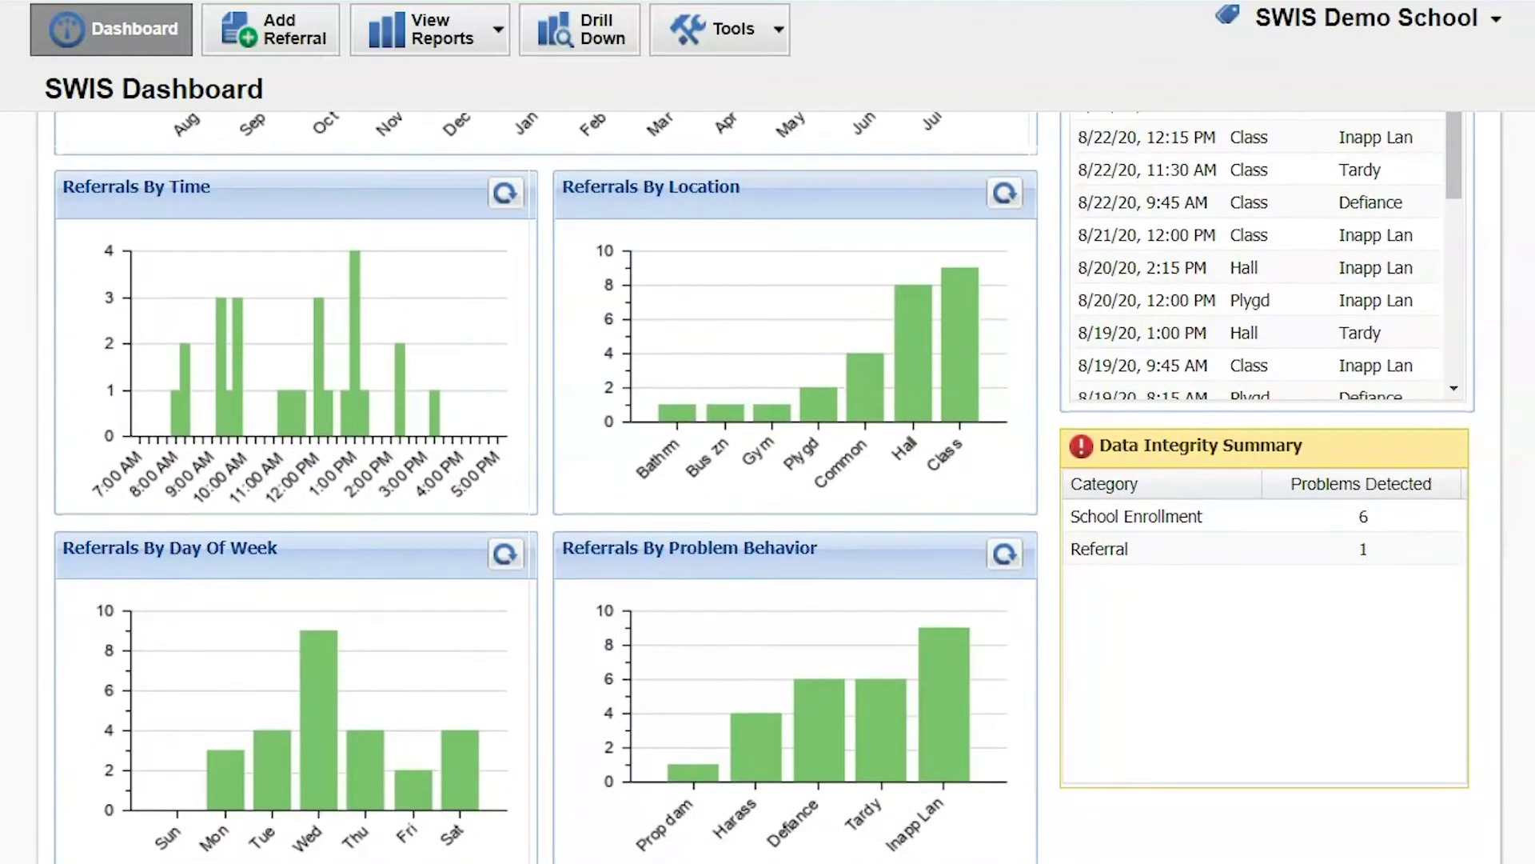
{"action": "scroll", "coordinate": [767, 480], "scroll_direction": "down", "scroll_amount": 6}
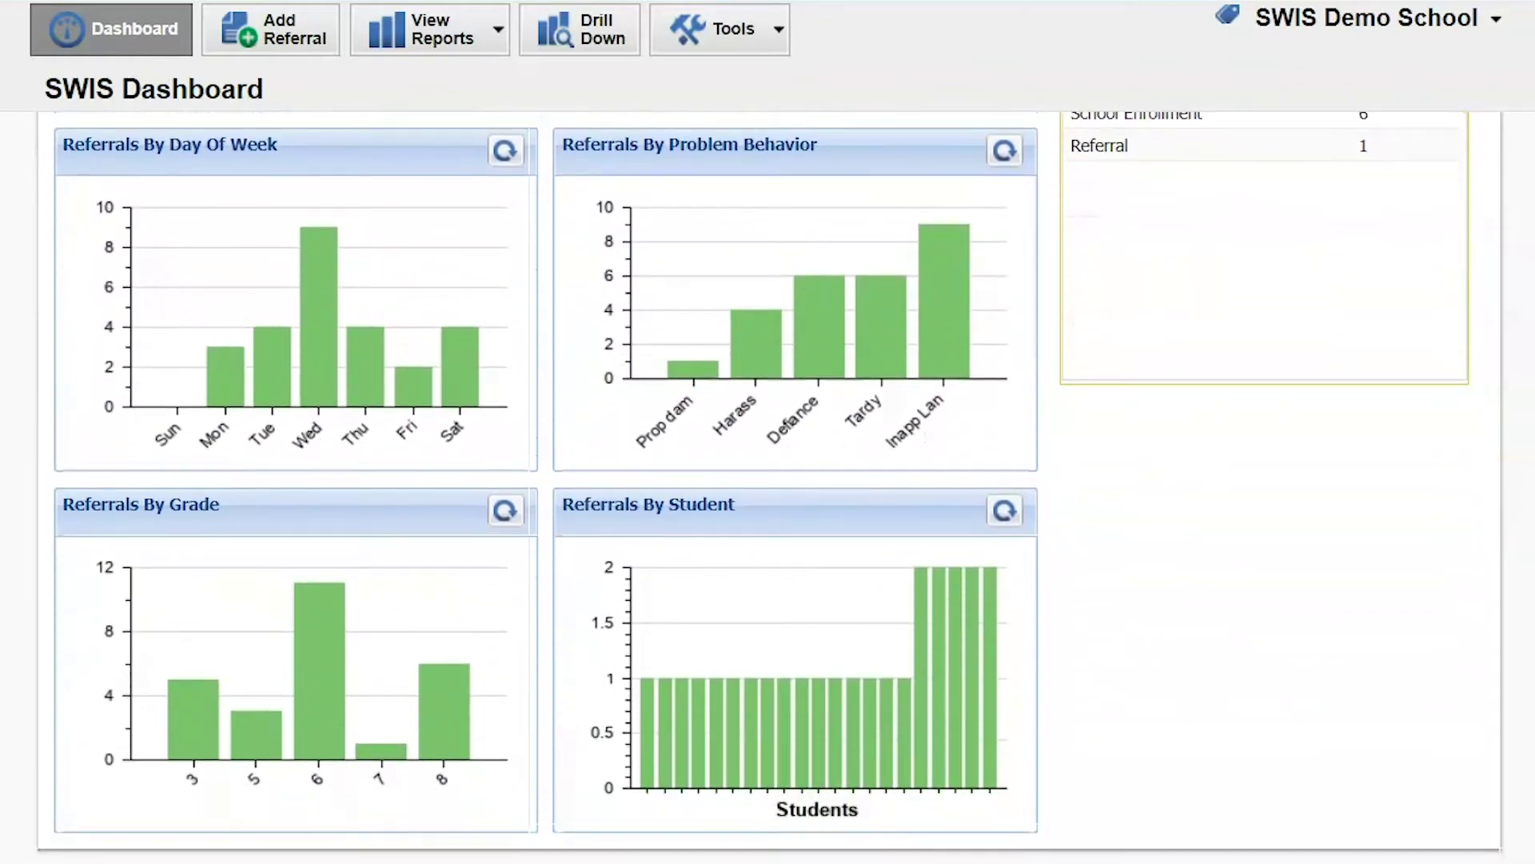
{"action": "scroll", "coordinate": [768, 479], "scroll_direction": "up", "scroll_amount": 5}
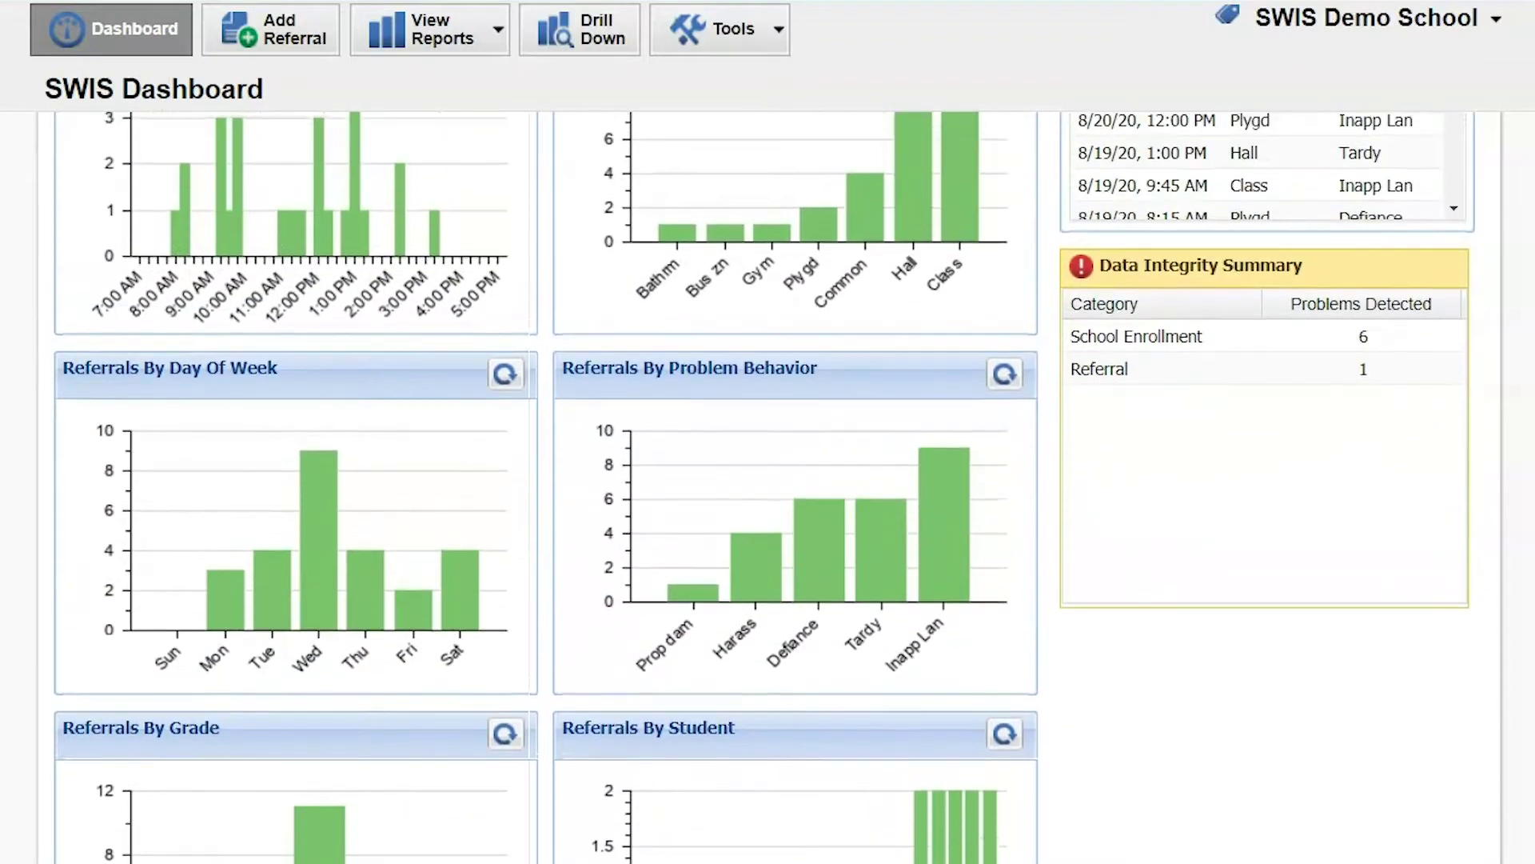
{"action": "scroll", "coordinate": [768, 480], "scroll_direction": "down", "scroll_amount": 2}
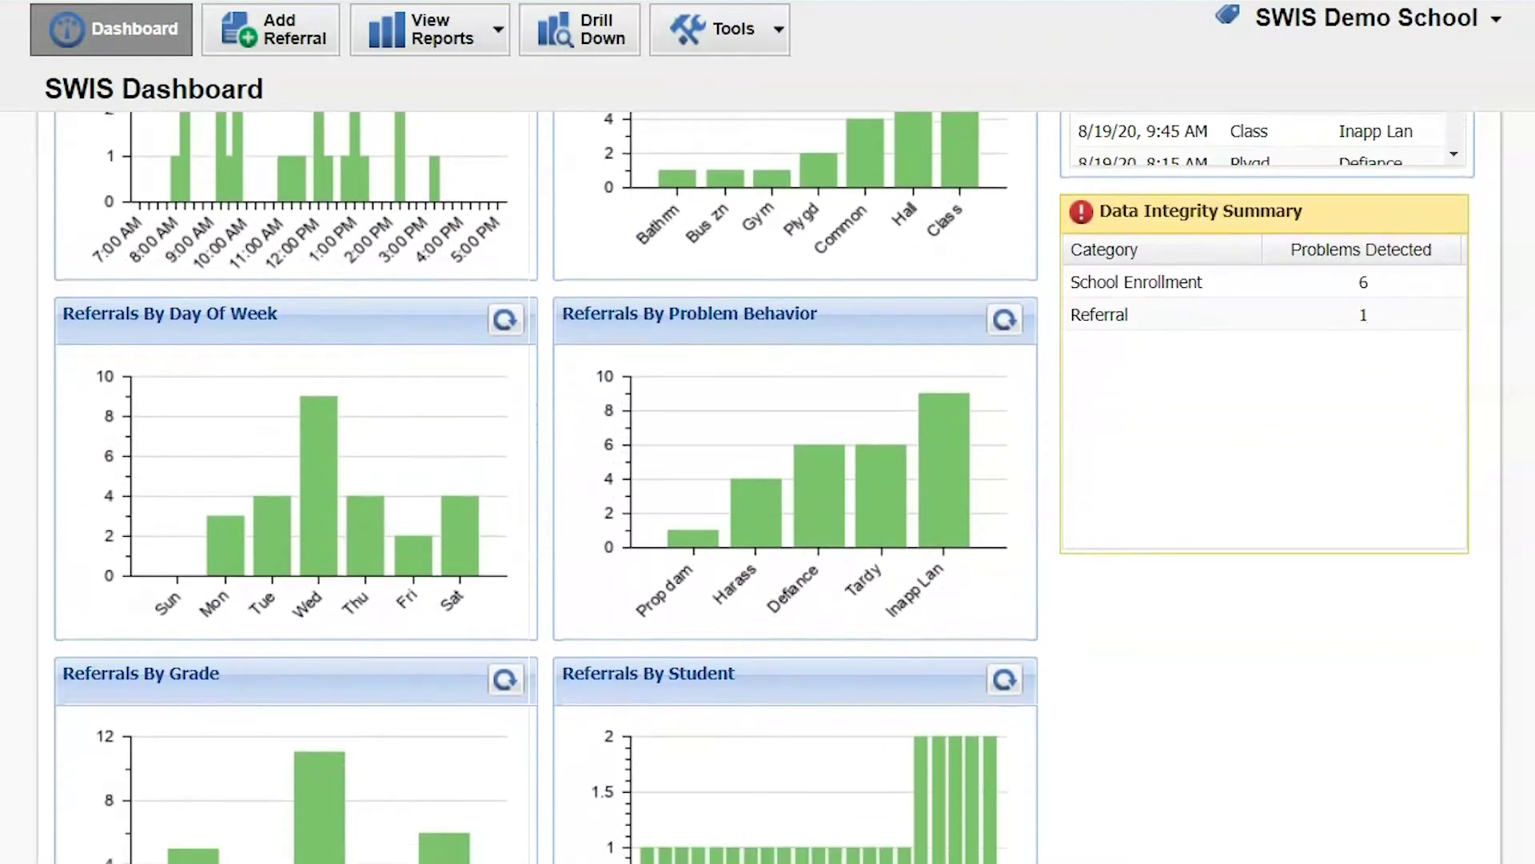
{"action": "scroll", "coordinate": [768, 480], "scroll_direction": "down", "scroll_amount": 2}
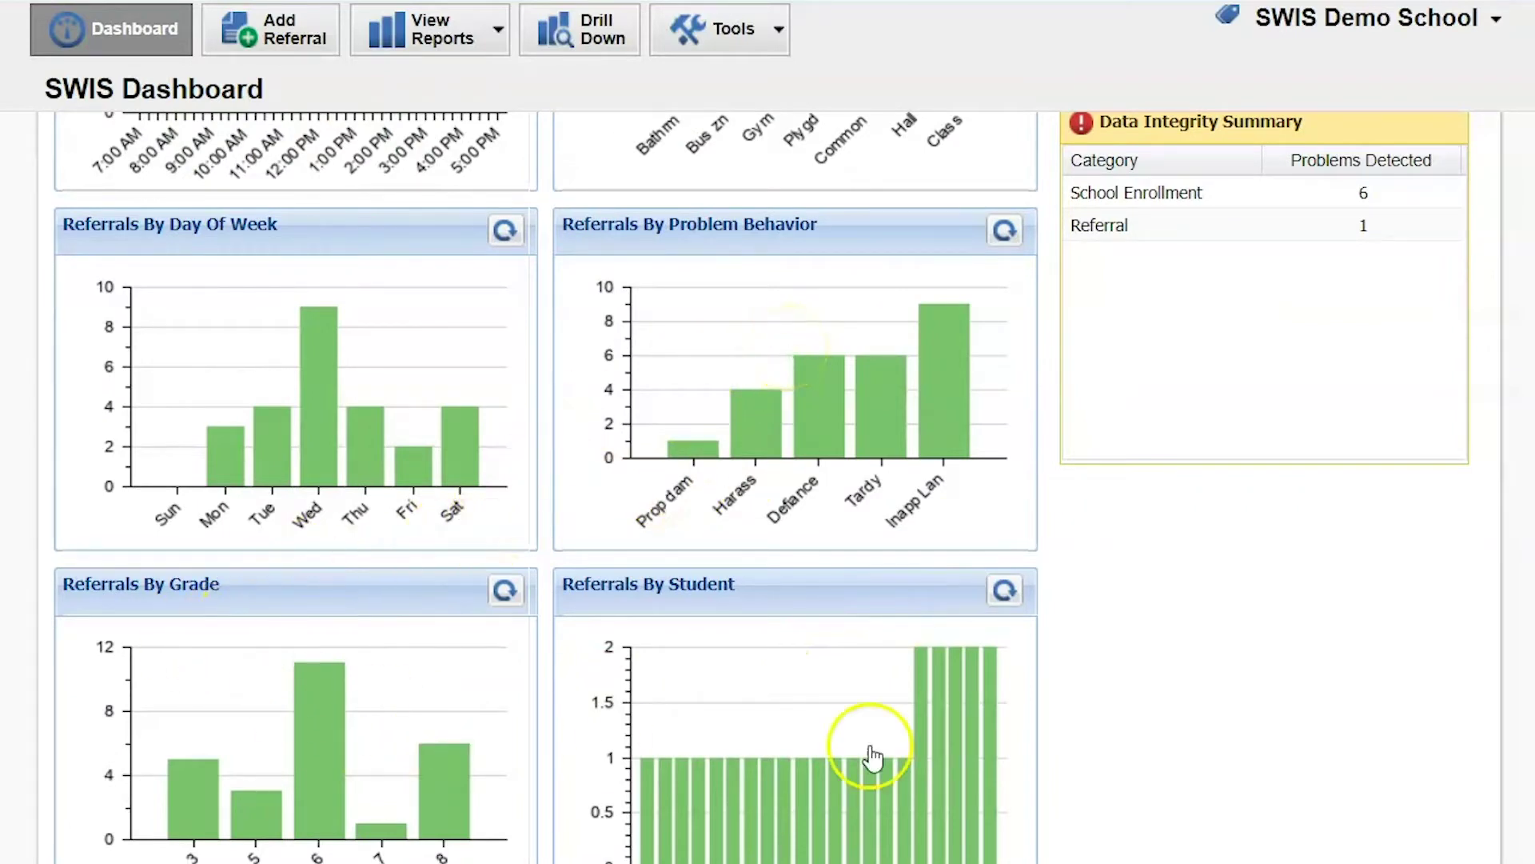
{"action": "scroll", "coordinate": [856, 583], "scroll_direction": "up", "scroll_amount": 5}
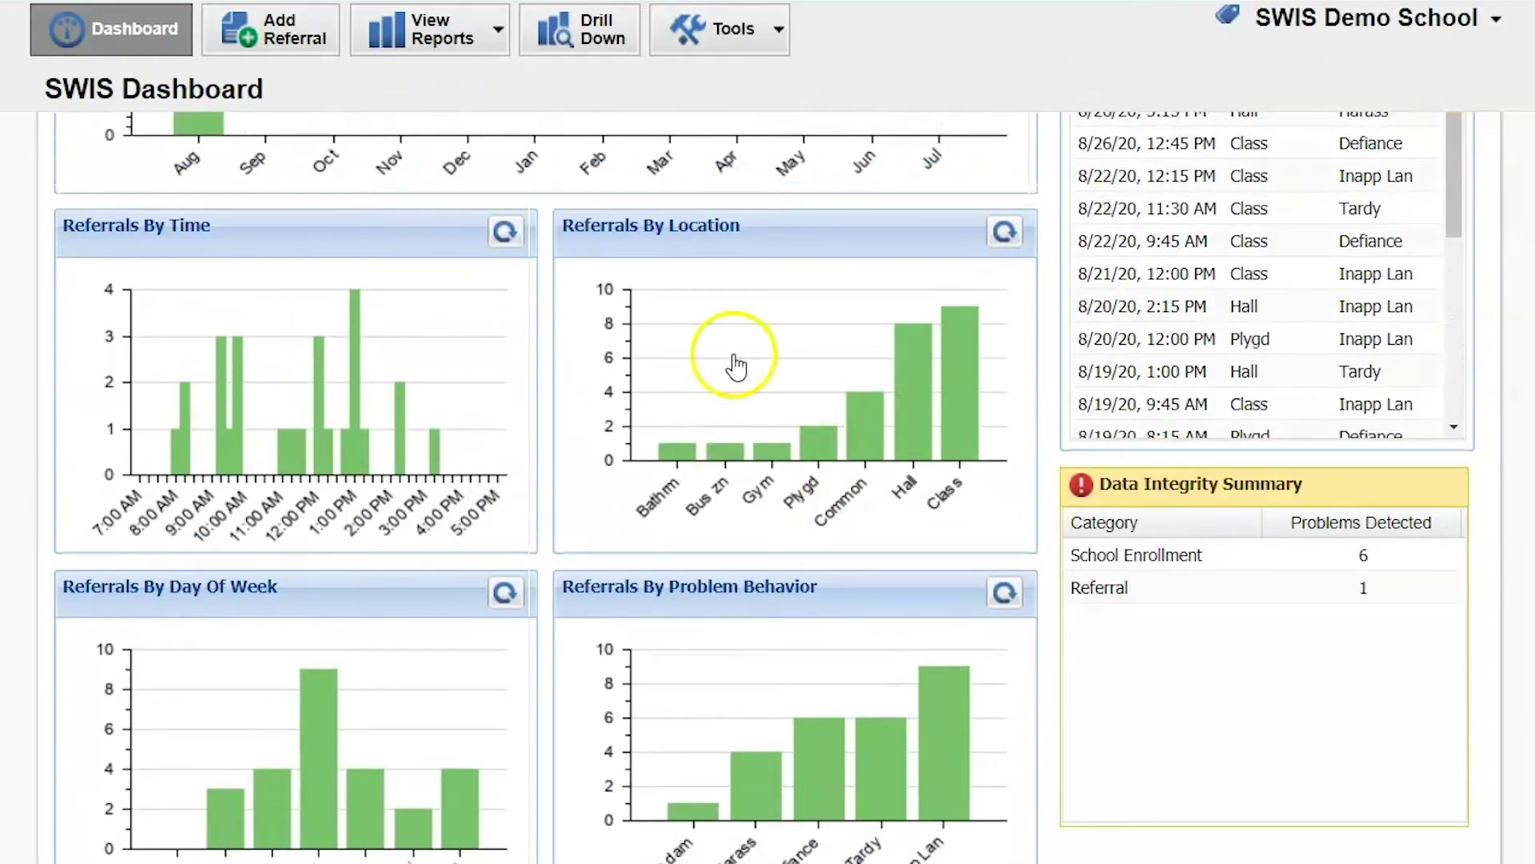
{"action": "scroll", "coordinate": [734, 383], "scroll_direction": "up", "scroll_amount": 3}
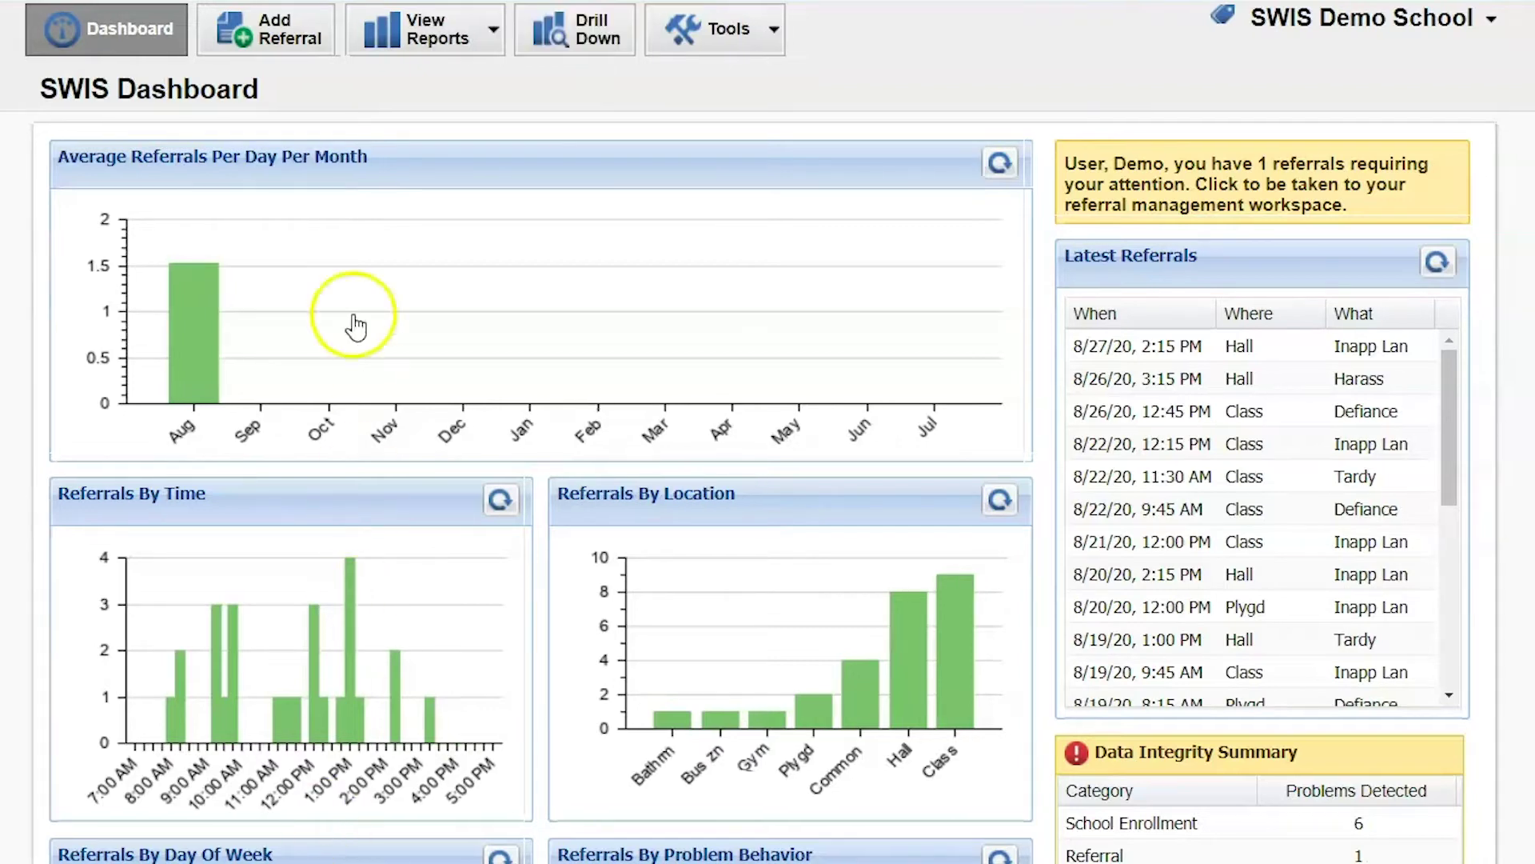
Step: Generate a Drill Down report with School Year 2018-19 included in the dataset instead of 2020-21
{"action": "left_click", "coordinate": [586, 44]}
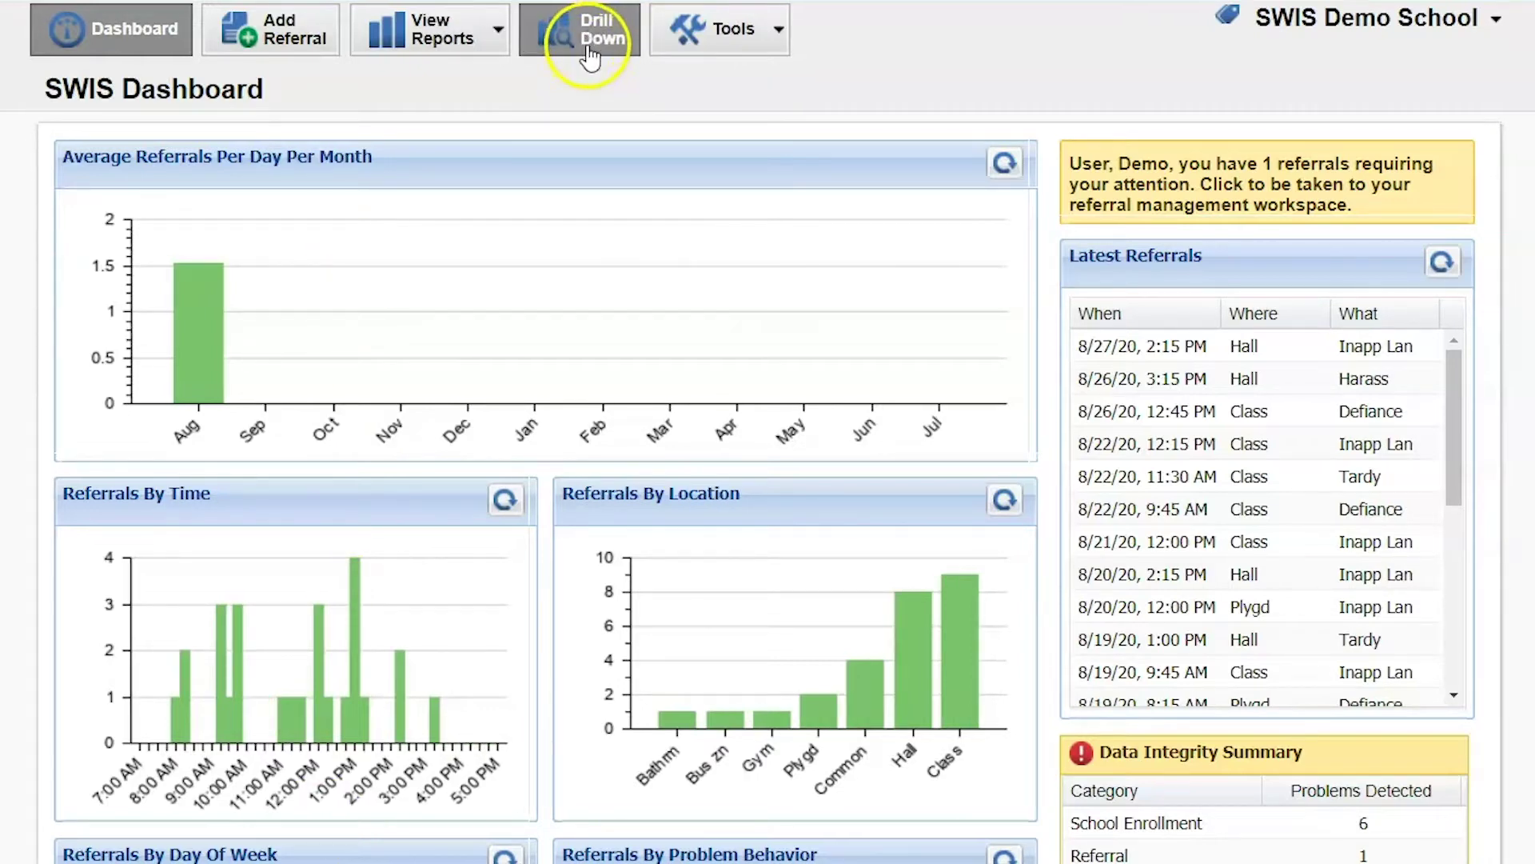
{"action": "left_click", "coordinate": [588, 48]}
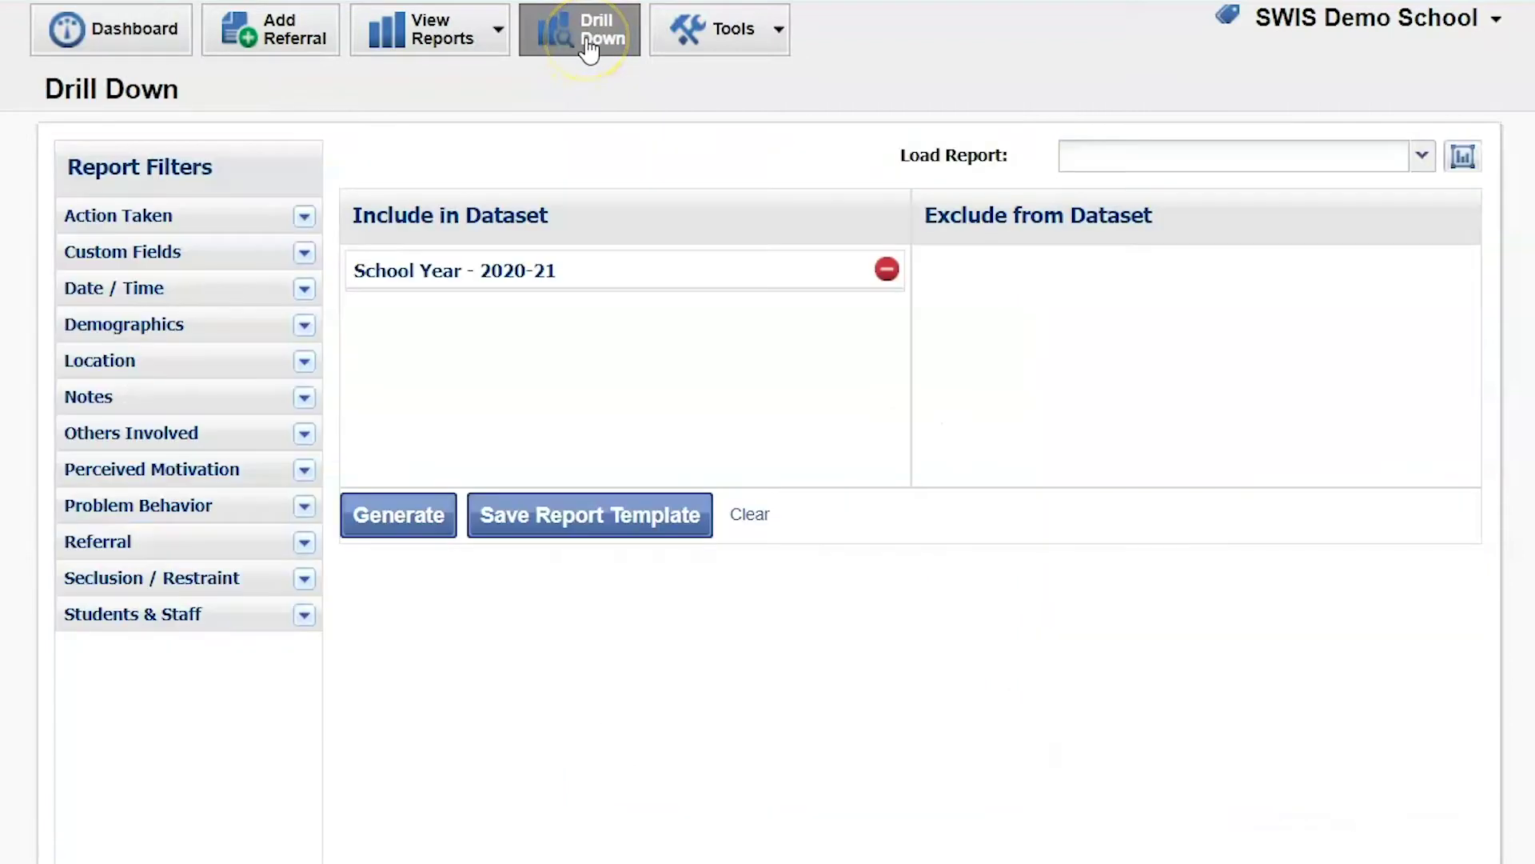
{"action": "left_click", "coordinate": [886, 269]}
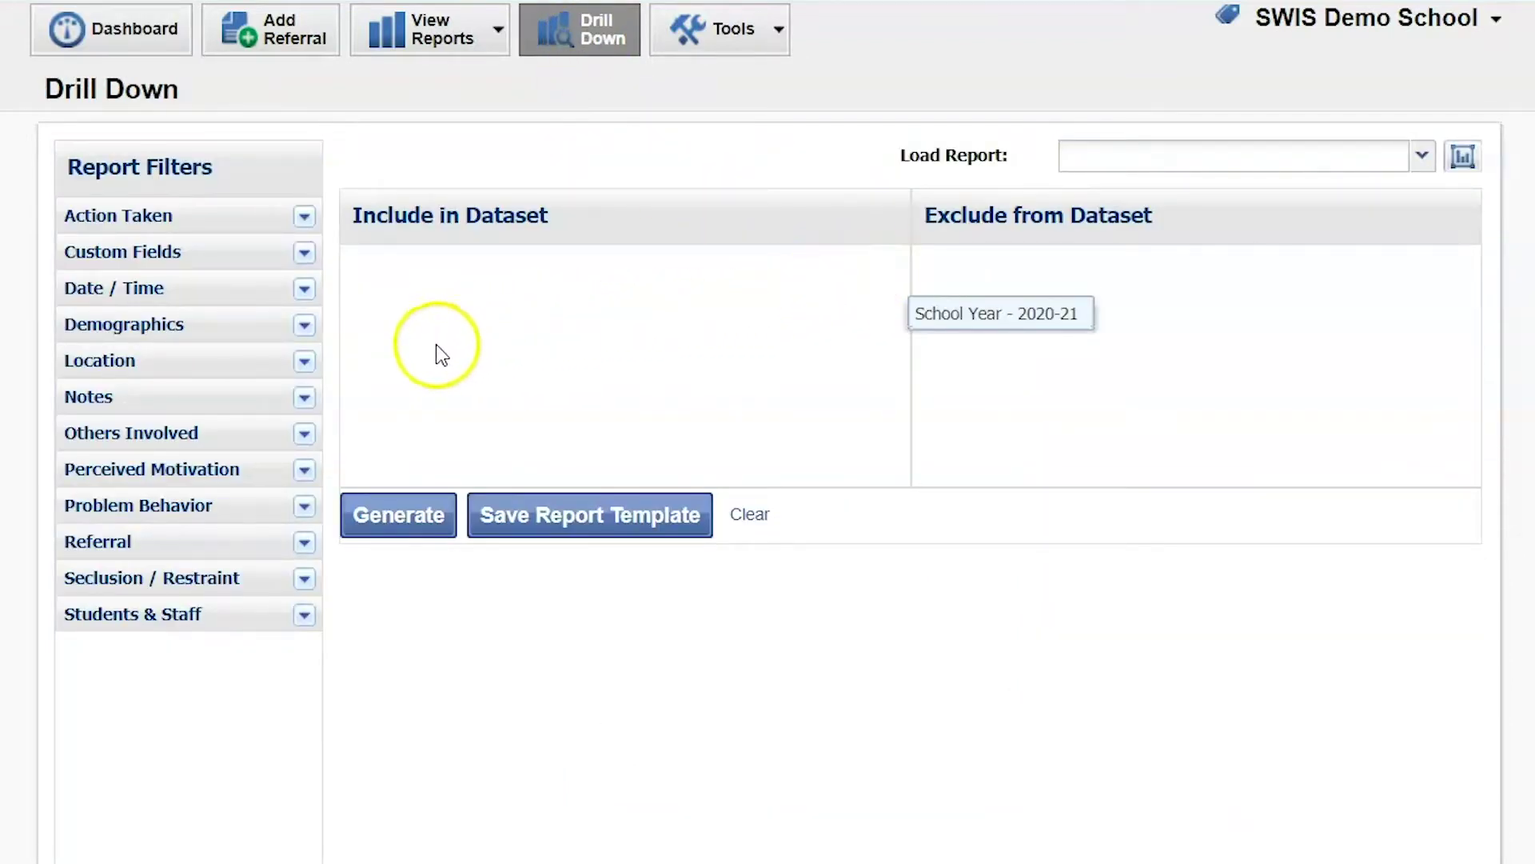
{"action": "left_click", "coordinate": [304, 290]}
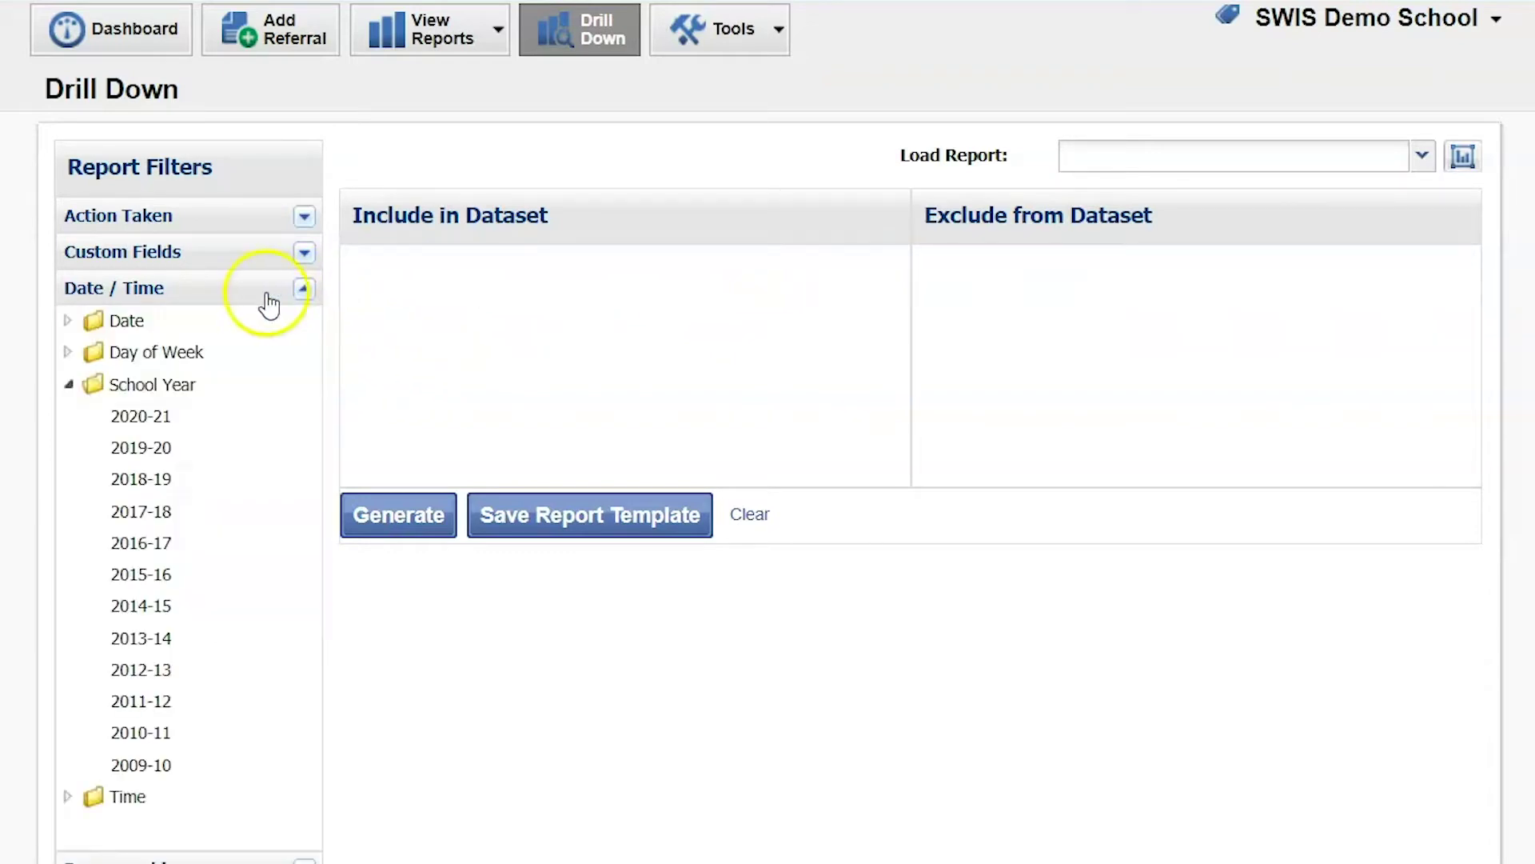
{"action": "left_click", "coordinate": [146, 493]}
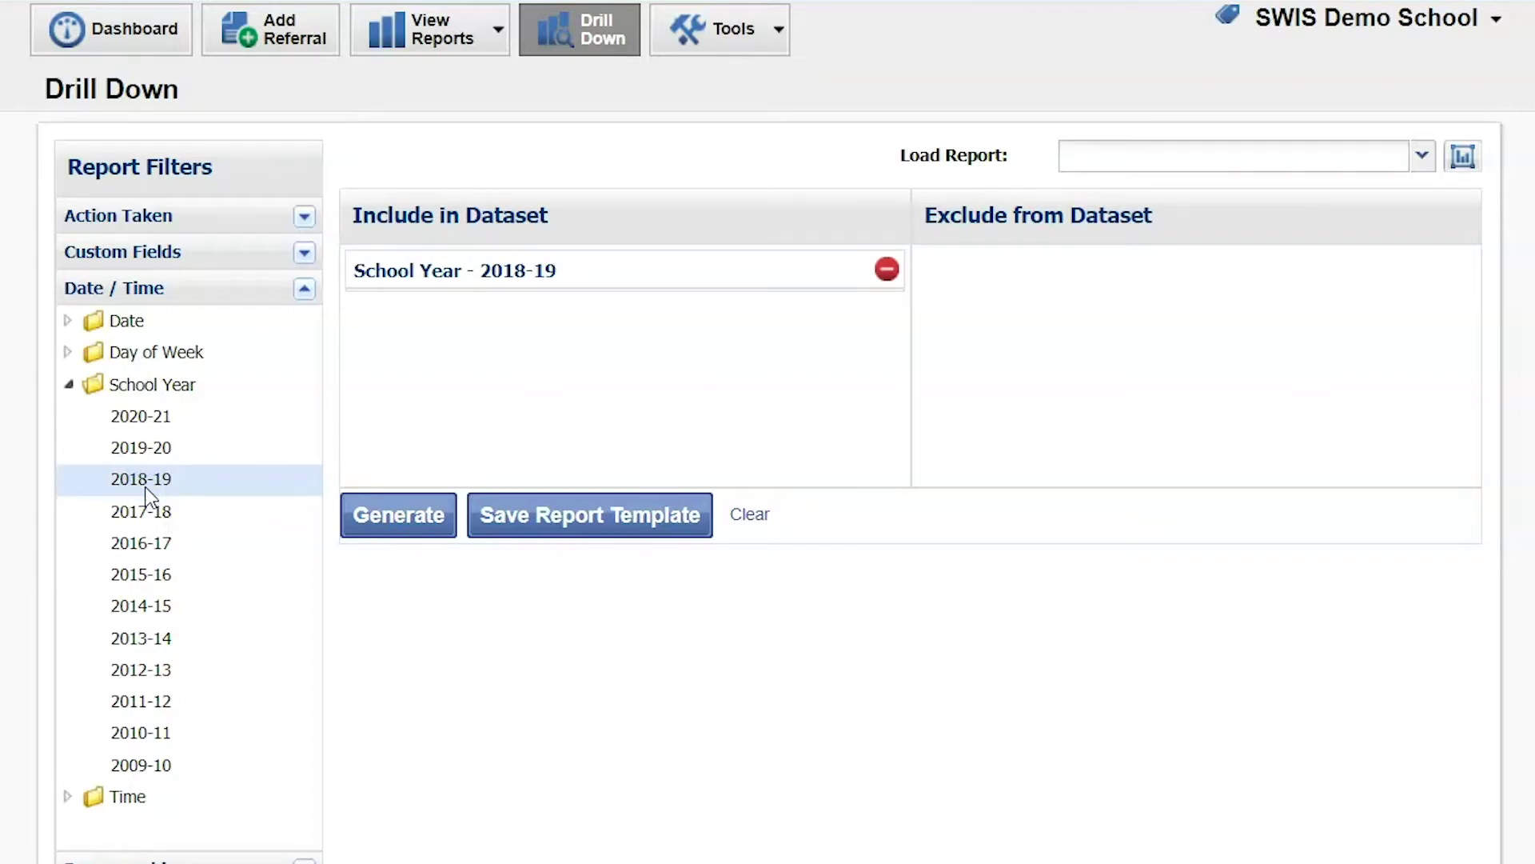
{"action": "left_click", "coordinate": [401, 514]}
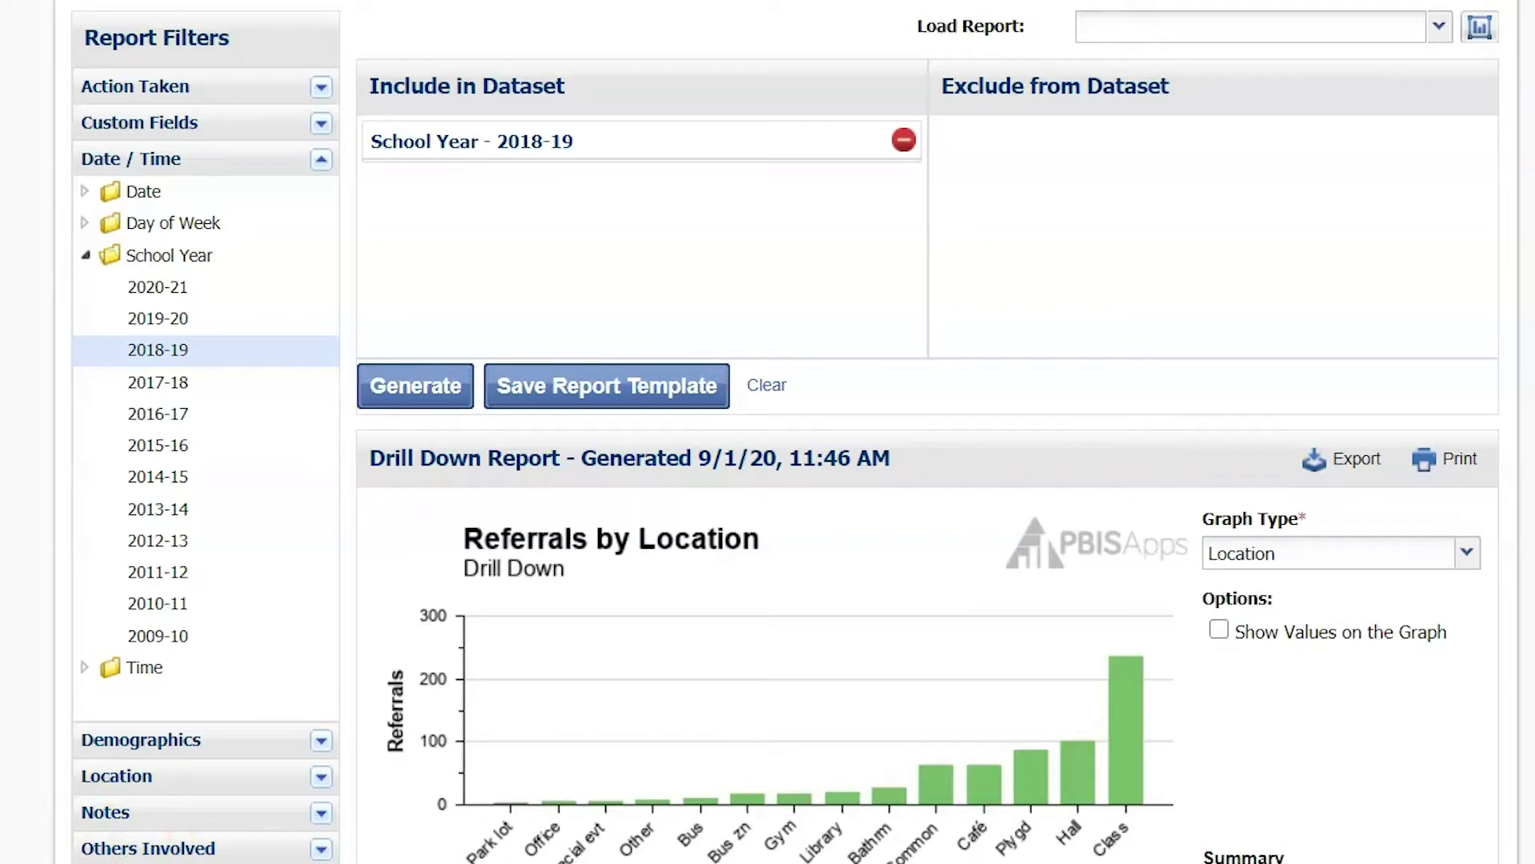
Step: Add the Race / Ethnicity filter Hispanic/Latinx to the included dataset and regenerate the report
{"action": "left_click", "coordinate": [321, 159]}
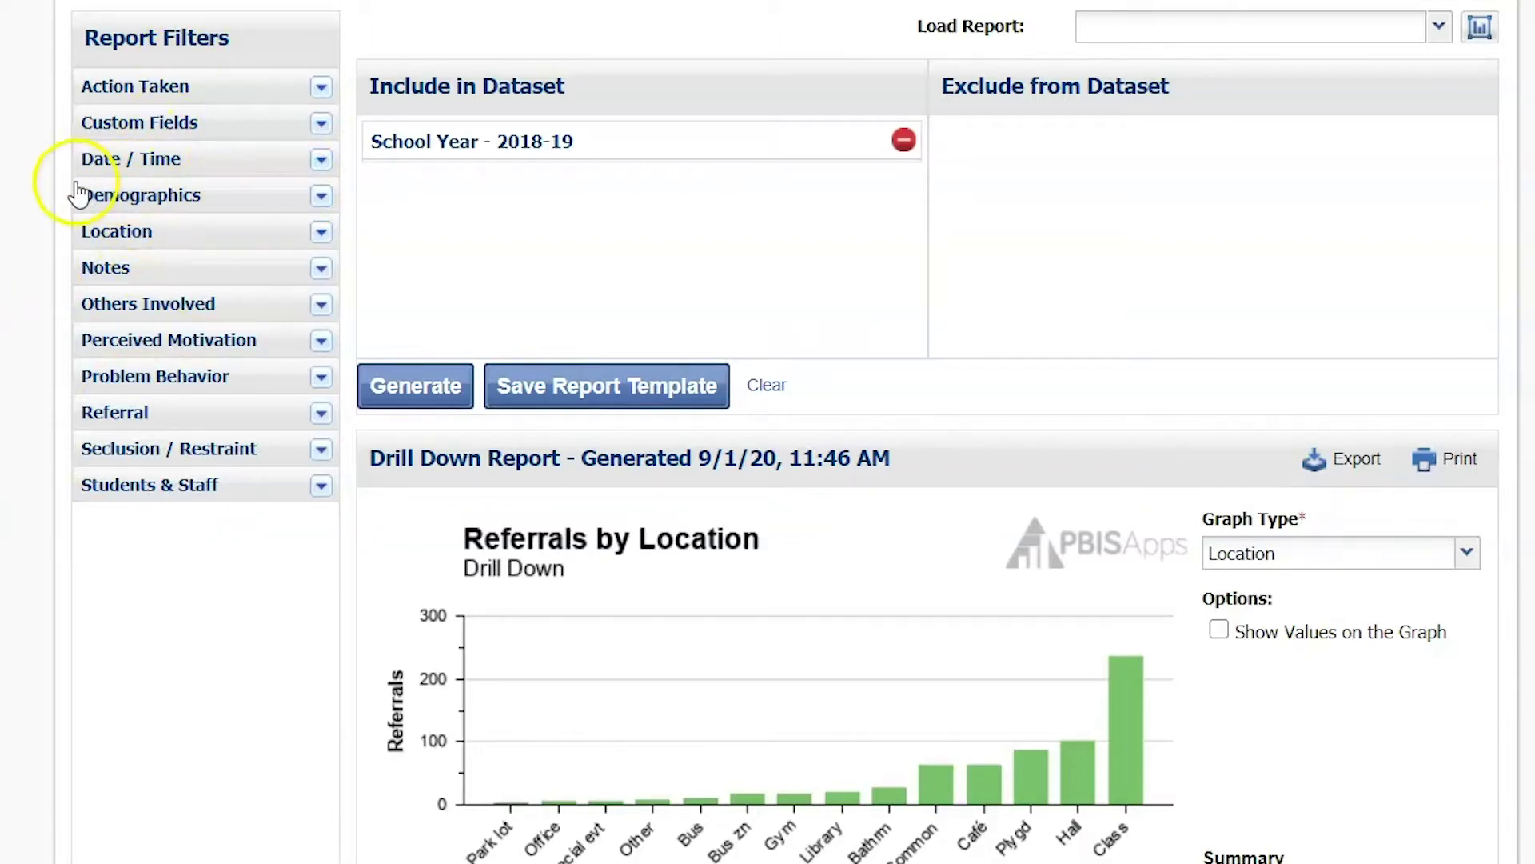
{"action": "left_click", "coordinate": [328, 198]}
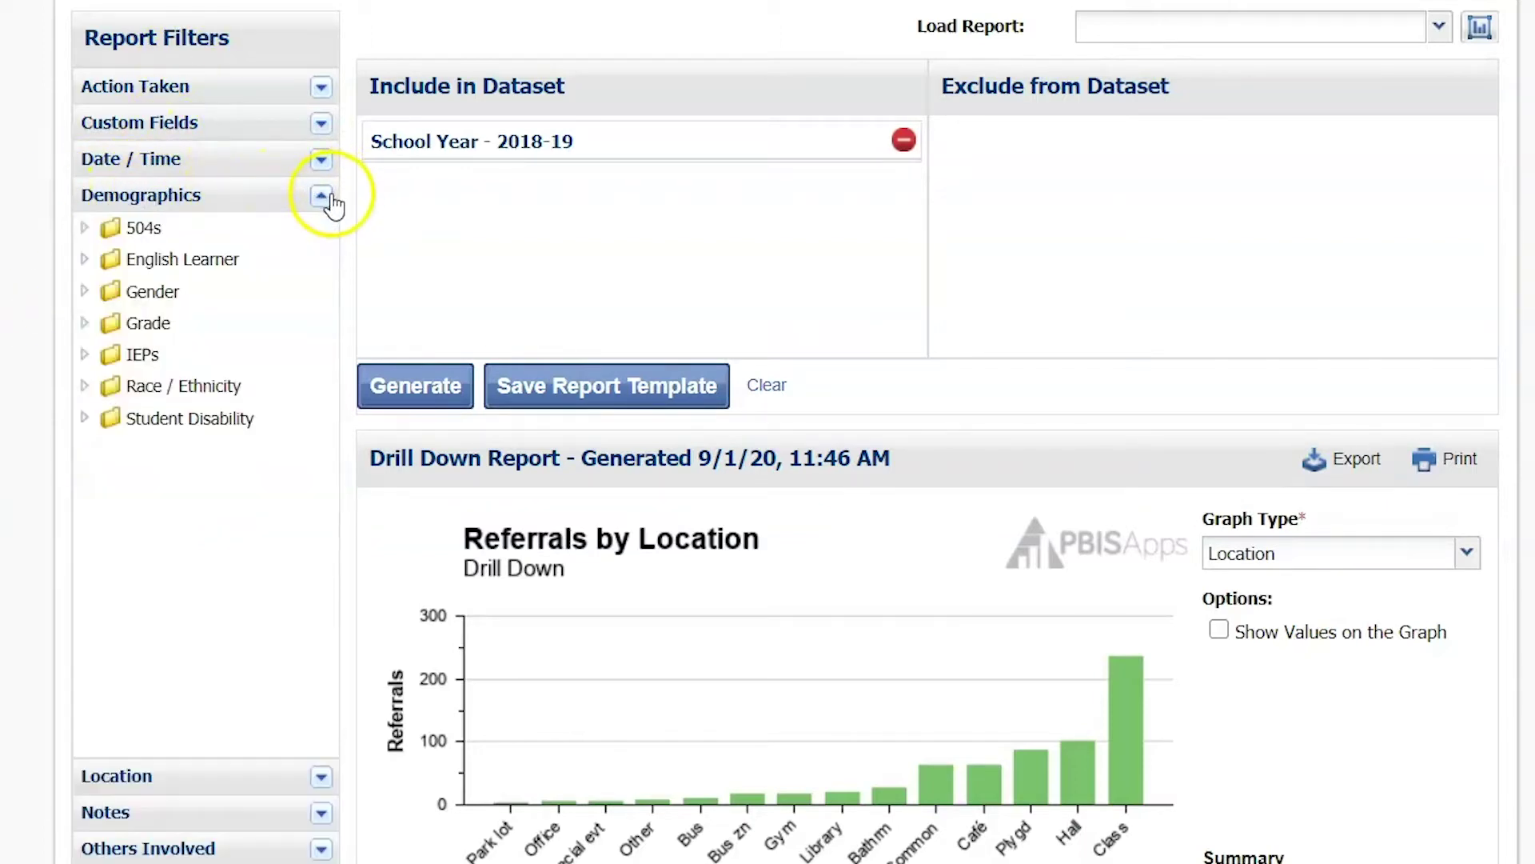
{"action": "left_click", "coordinate": [155, 391]}
{"action": "left_click", "coordinate": [155, 392]}
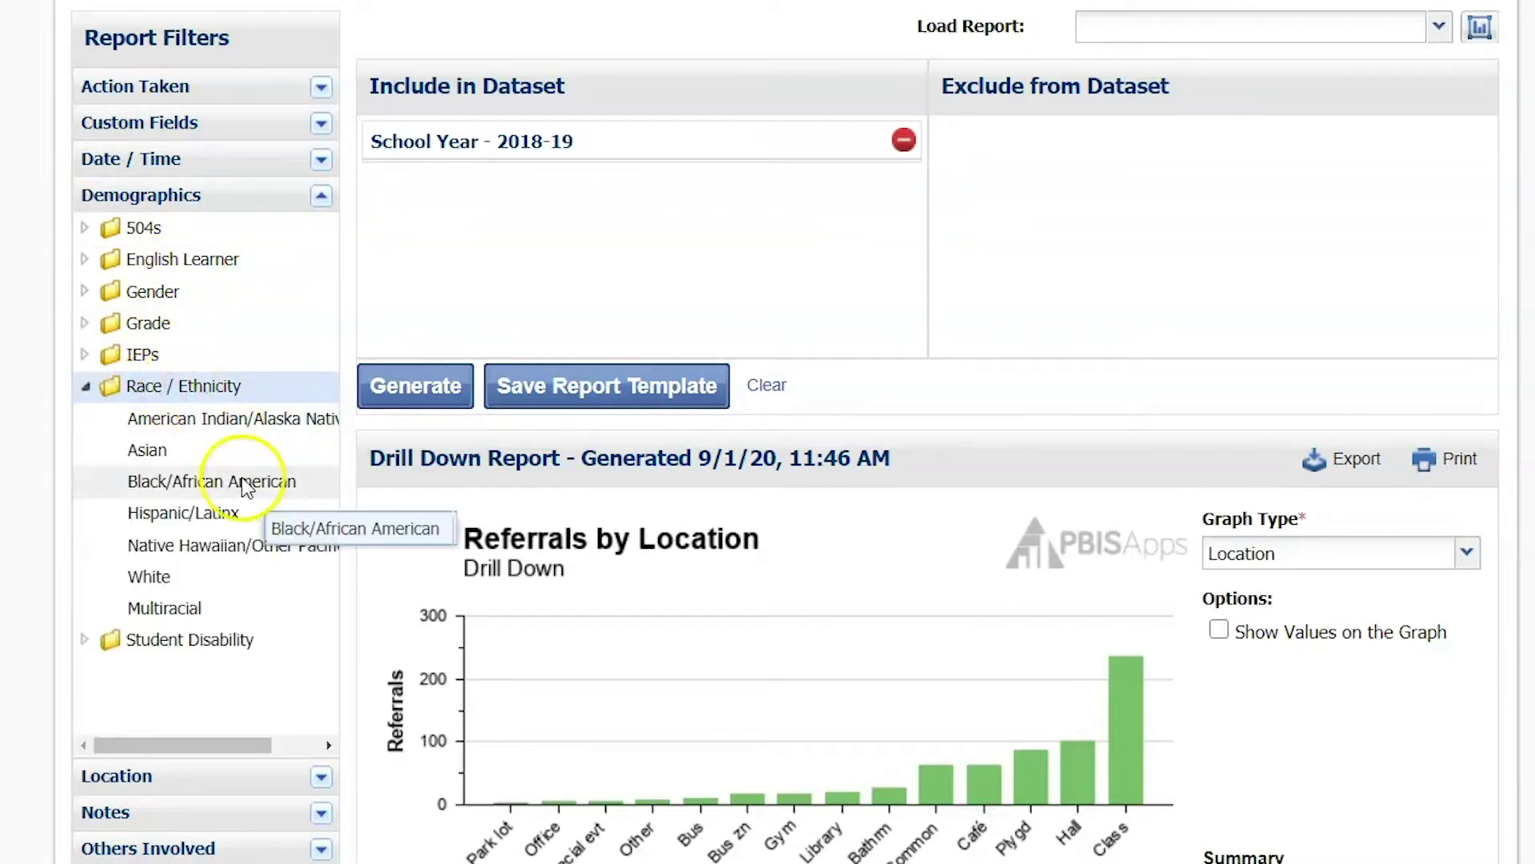
{"action": "double_click", "coordinate": [211, 514]}
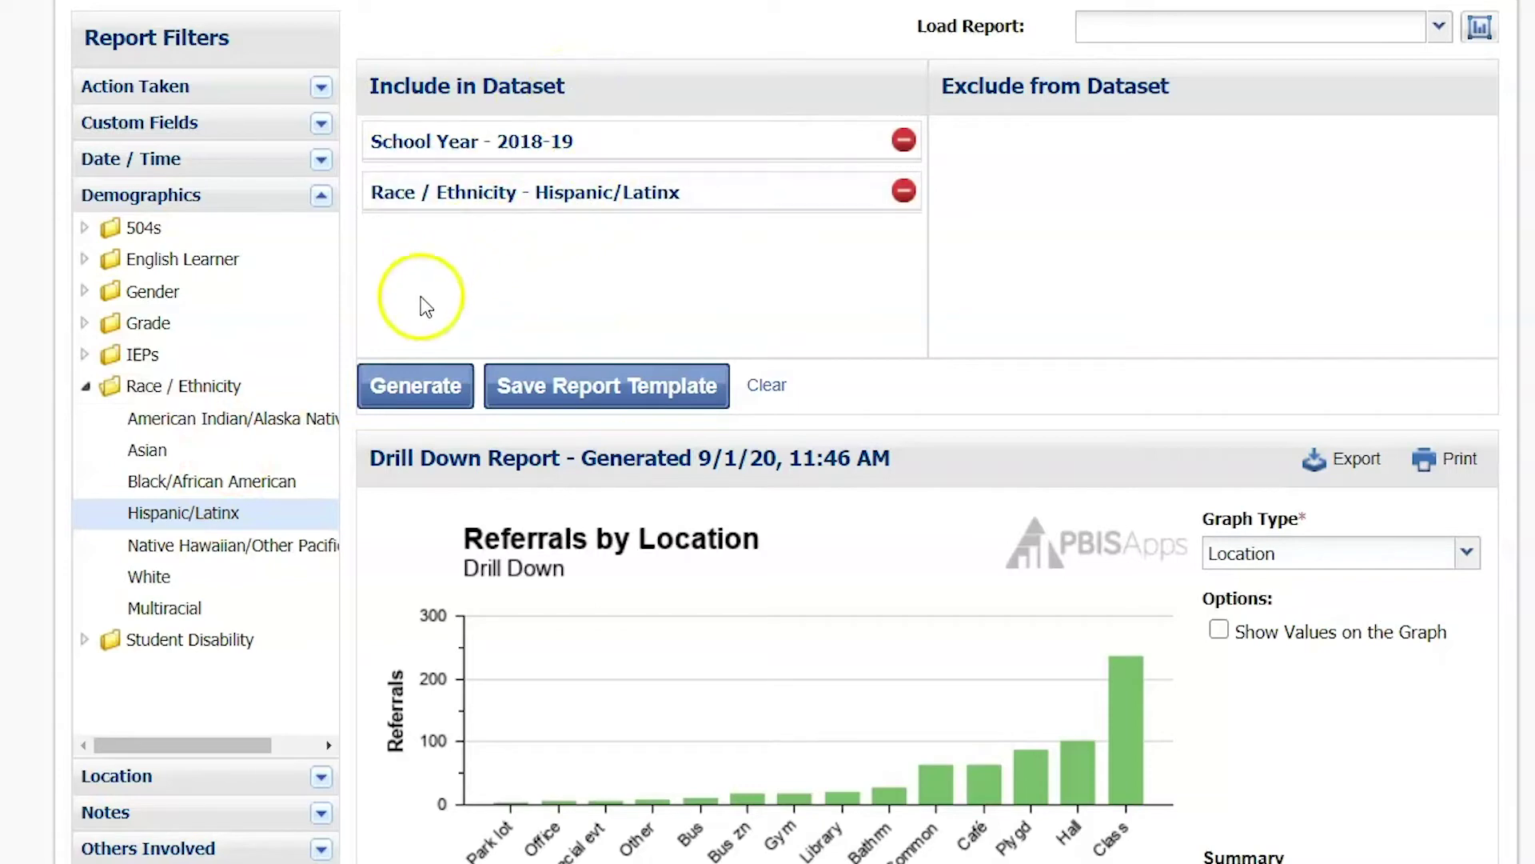
{"action": "left_click", "coordinate": [415, 398]}
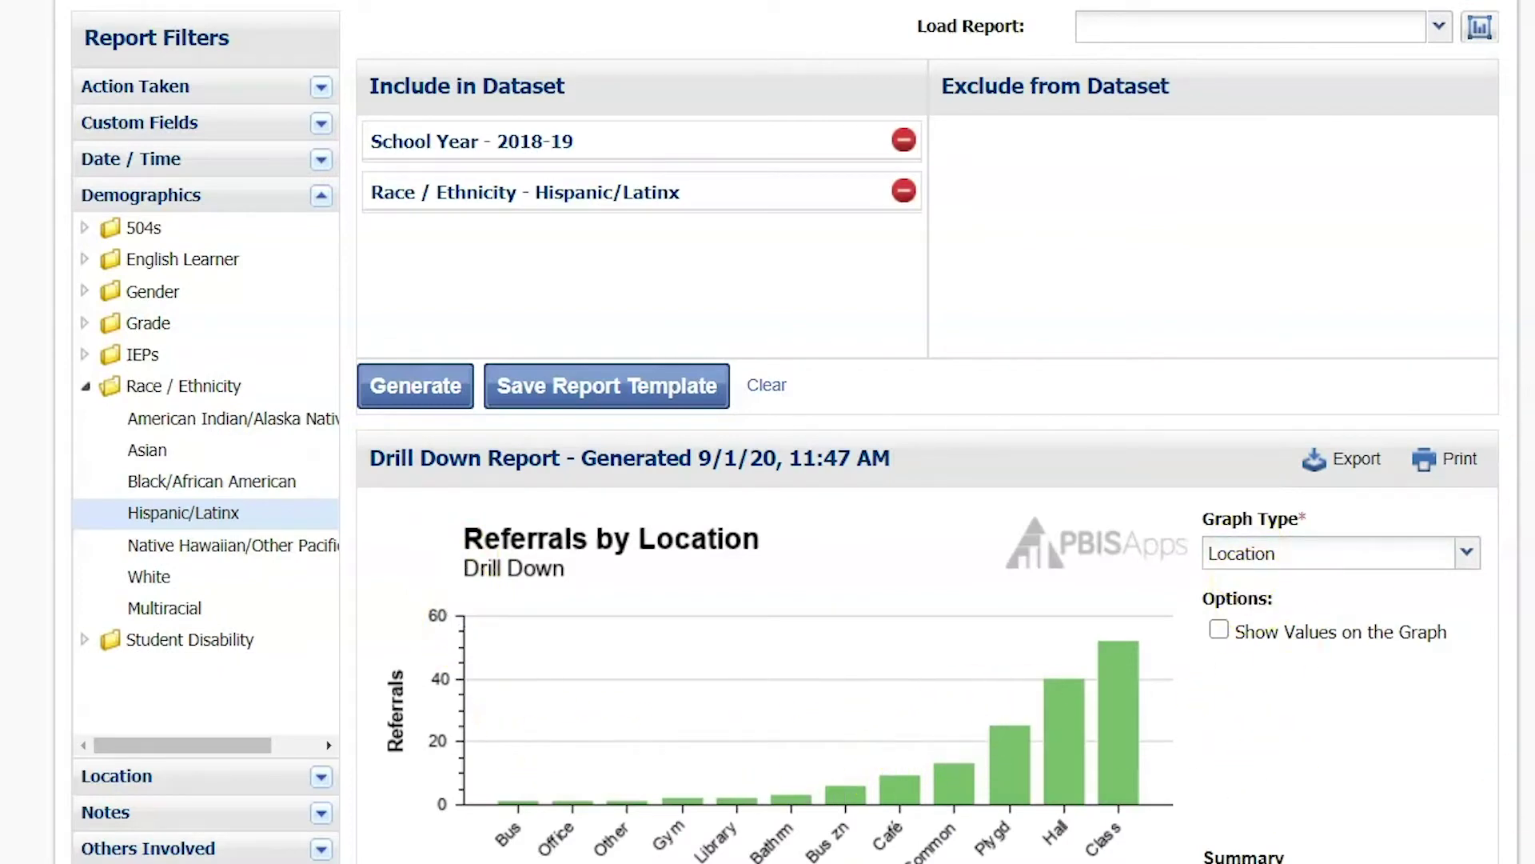
Step: Show values on the referral graph and set its graph type to Grade
{"action": "scroll", "coordinate": [783, 432], "scroll_direction": "down", "scroll_amount": 3}
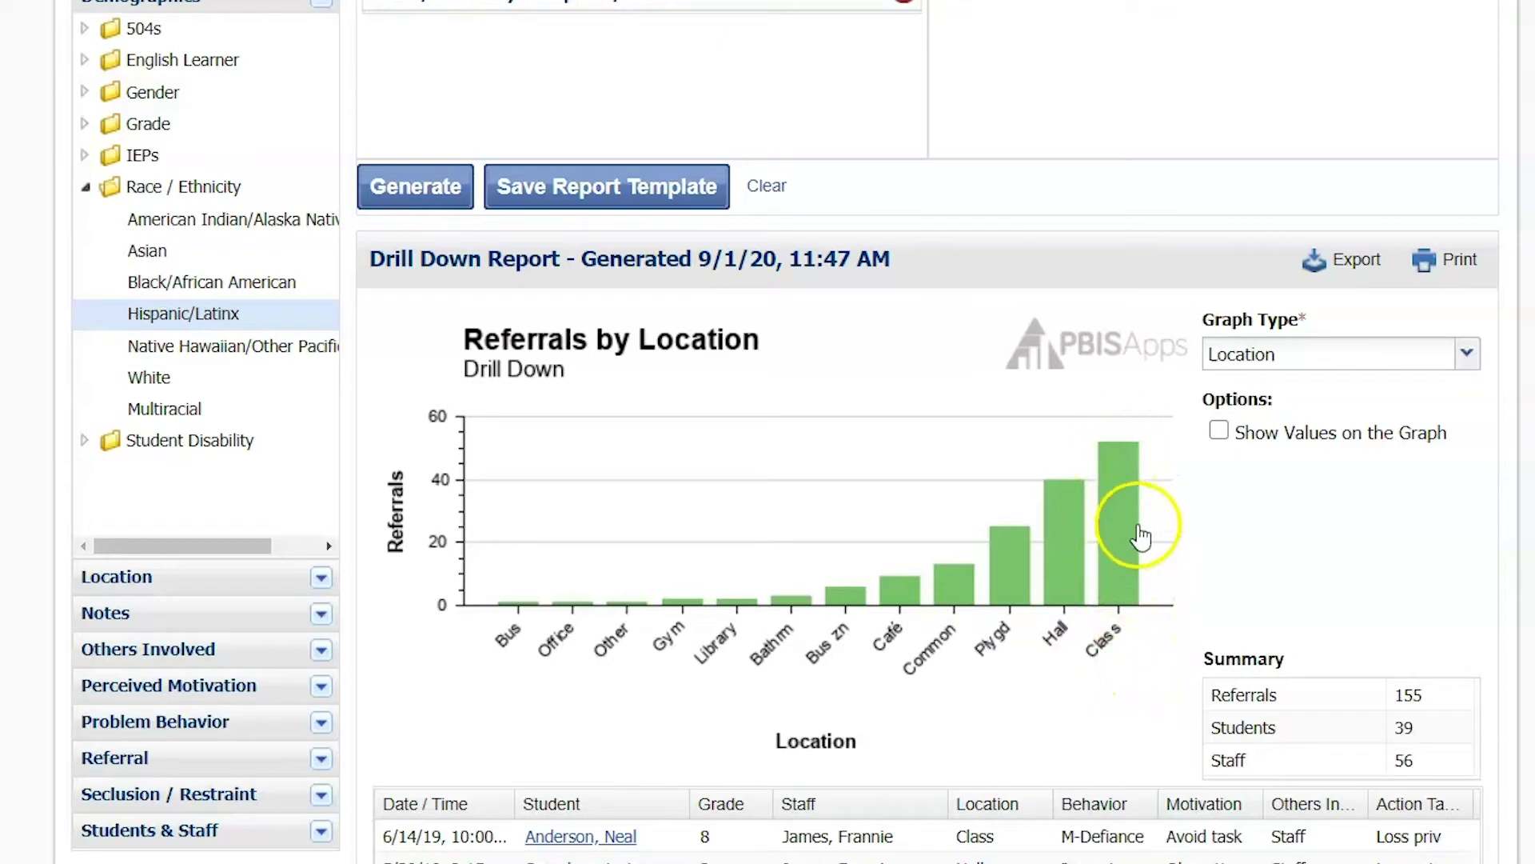
{"action": "left_click", "coordinate": [1219, 432]}
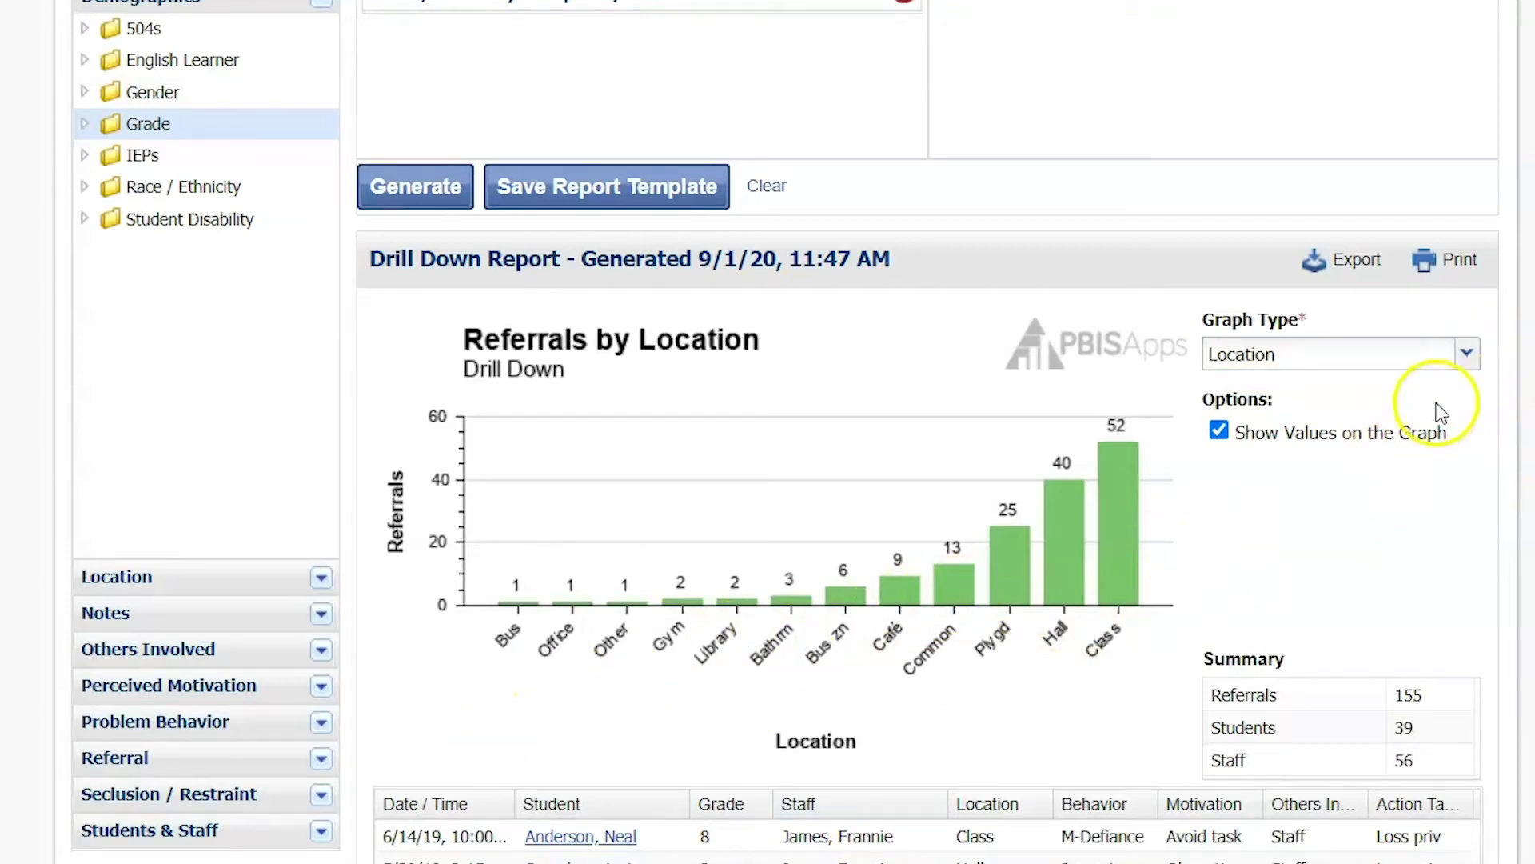
{"action": "left_click", "coordinate": [1468, 364]}
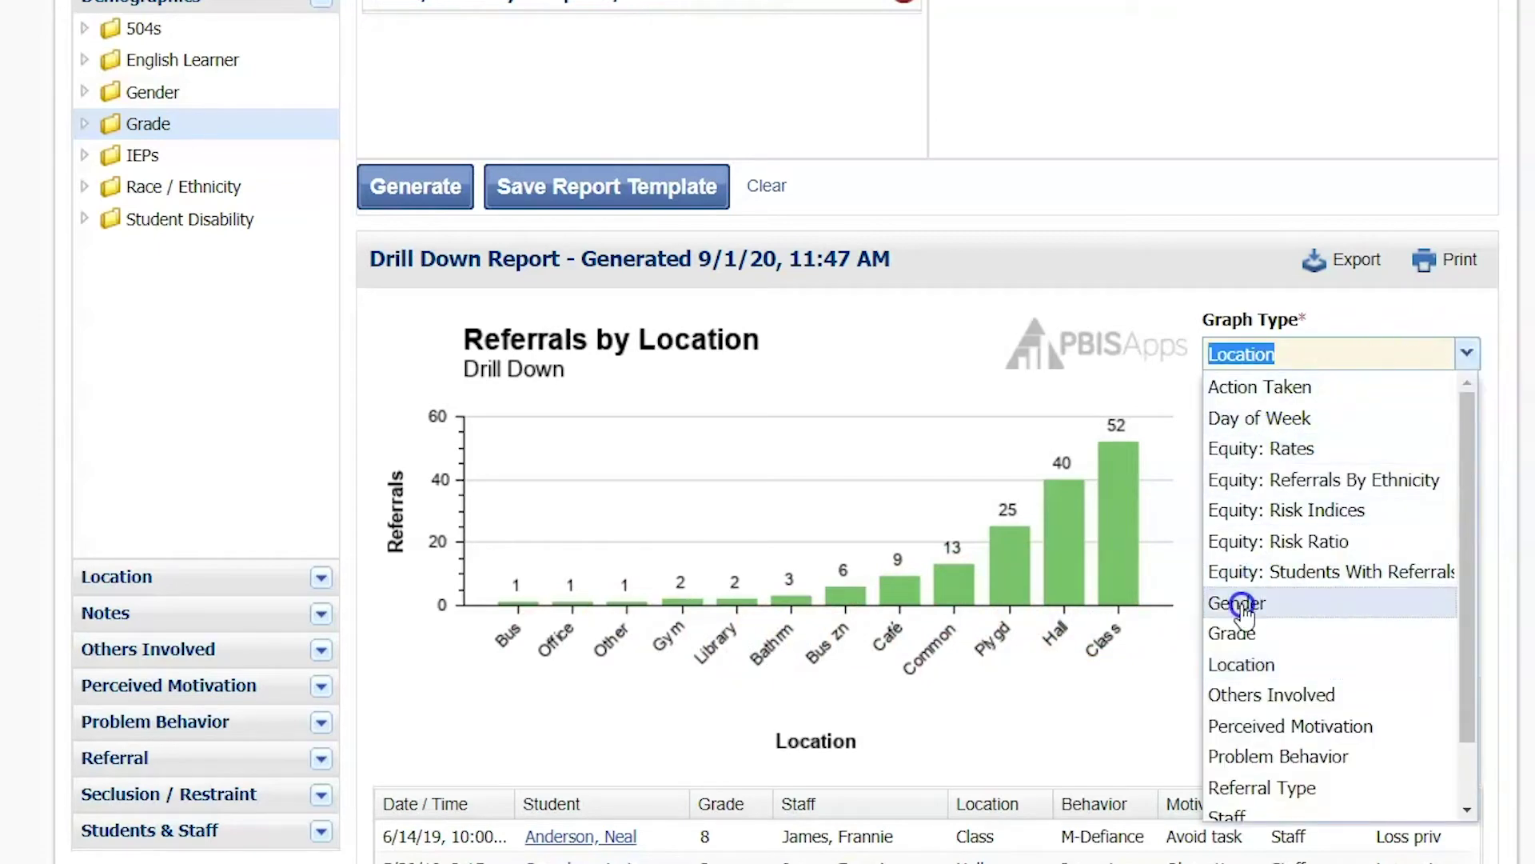
{"action": "left_click", "coordinate": [1234, 633]}
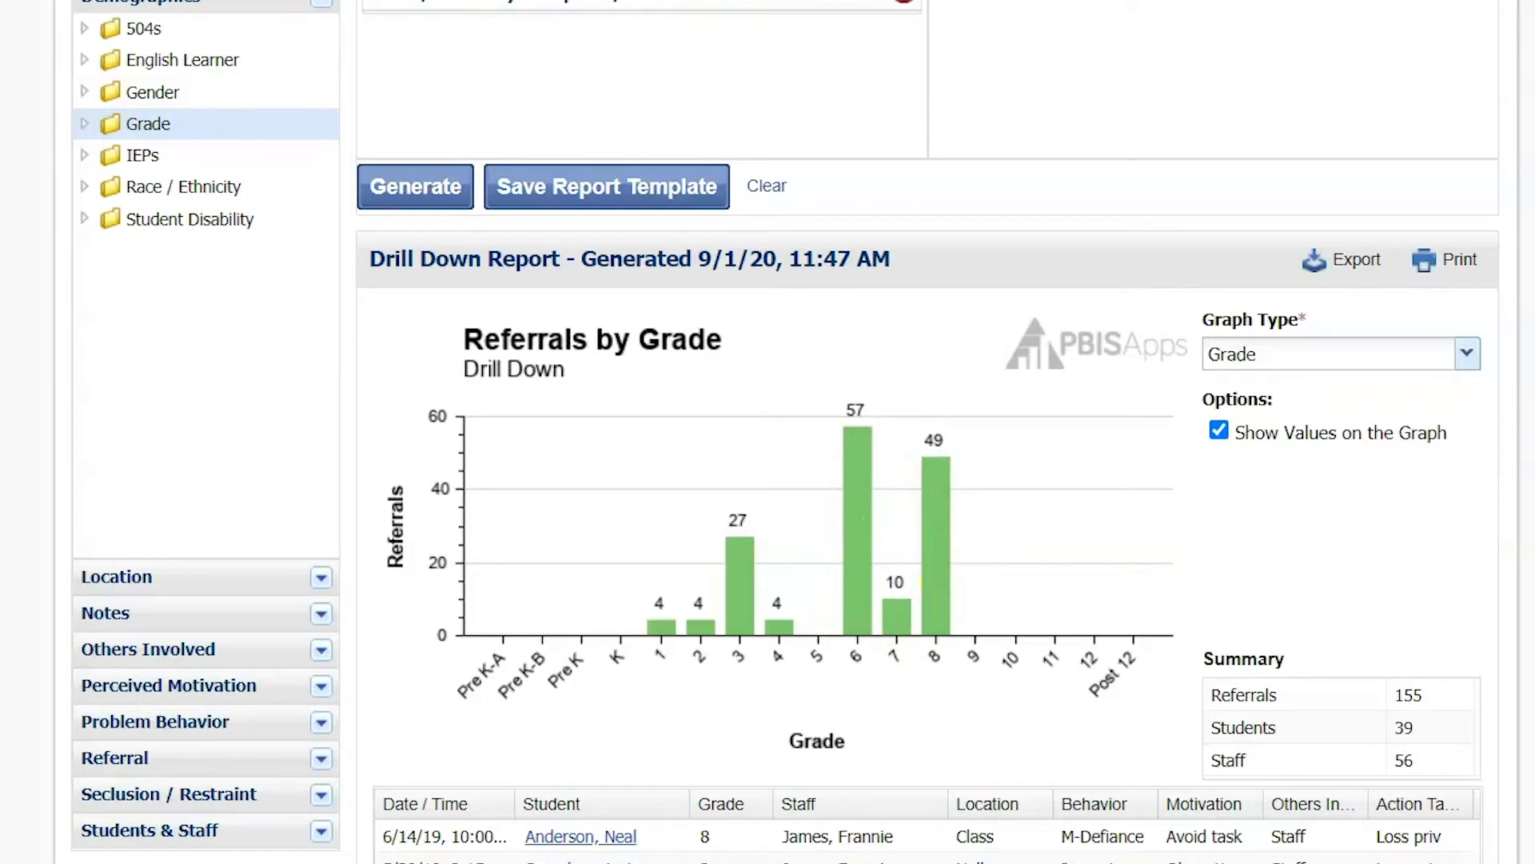
Step: Include grades 6 and 8 in the dataset and regenerate the Drill Down report
{"action": "scroll", "coordinate": [1209, 552], "scroll_direction": "up", "scroll_amount": 3}
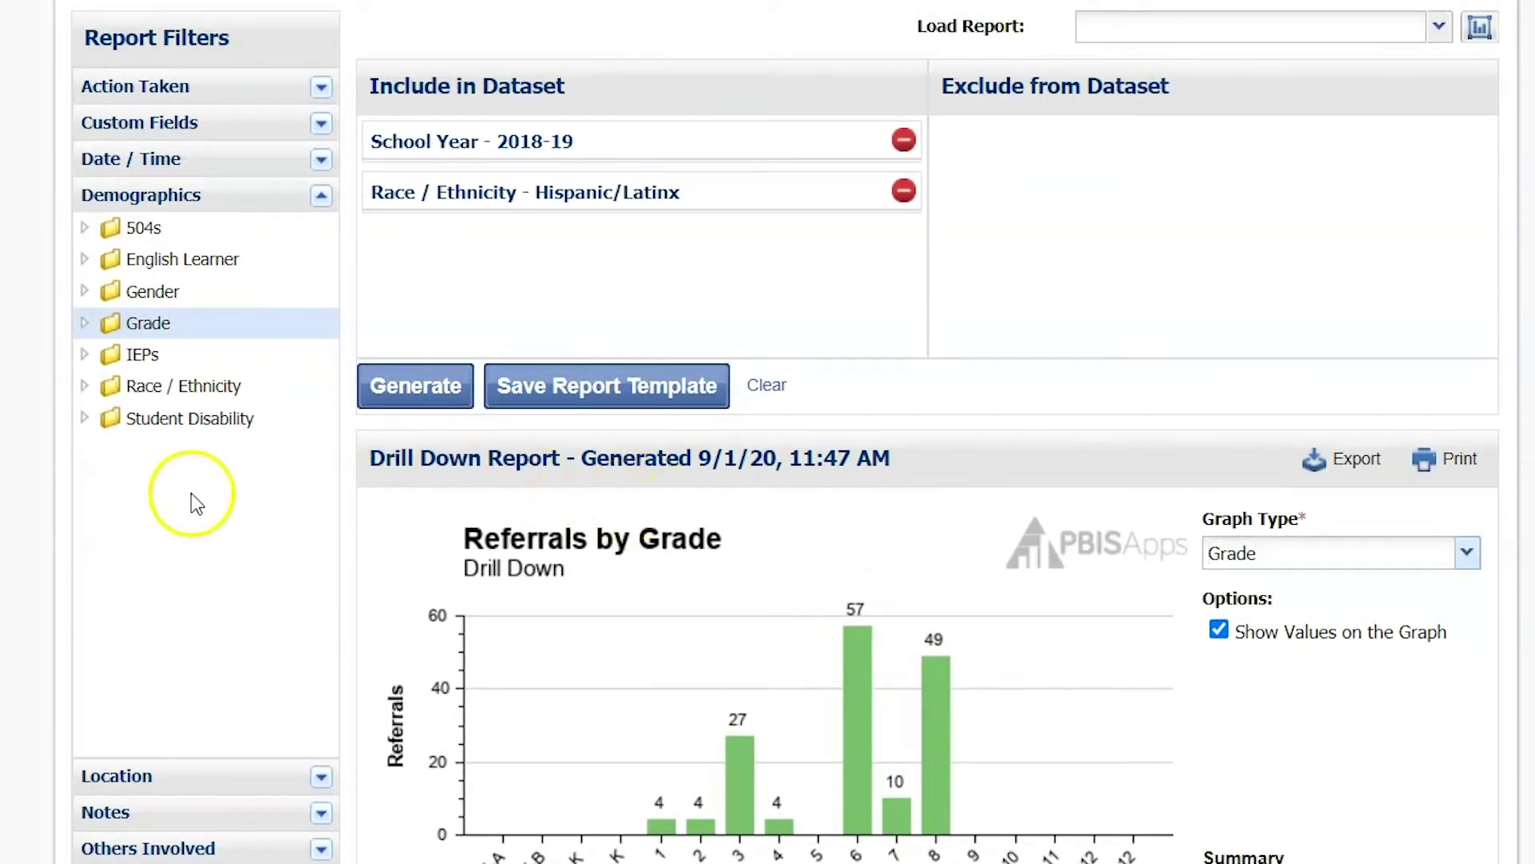
{"action": "left_click", "coordinate": [158, 328]}
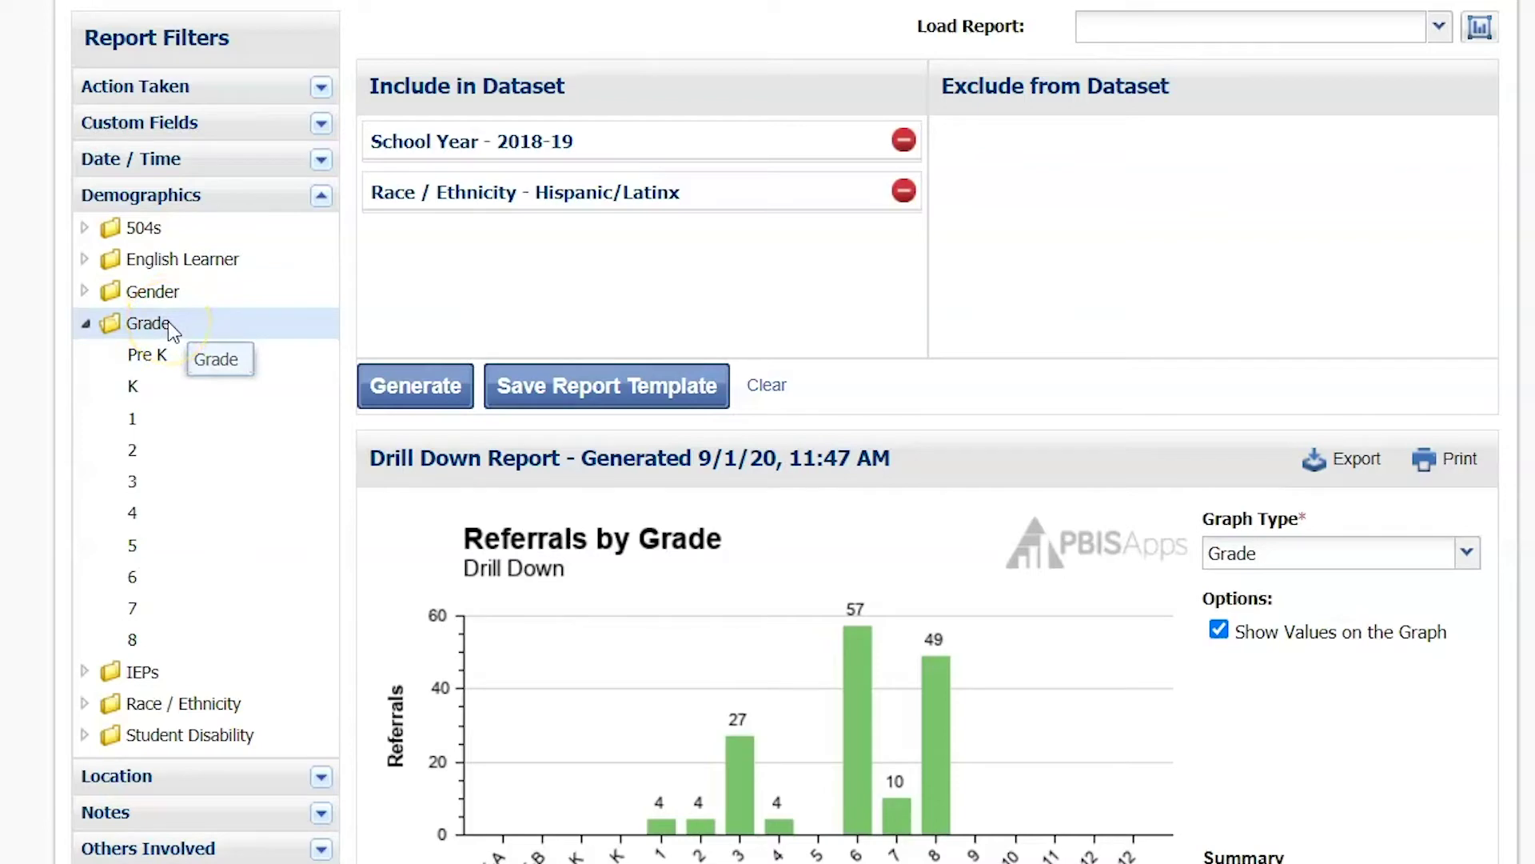
{"action": "left_click", "coordinate": [141, 582]}
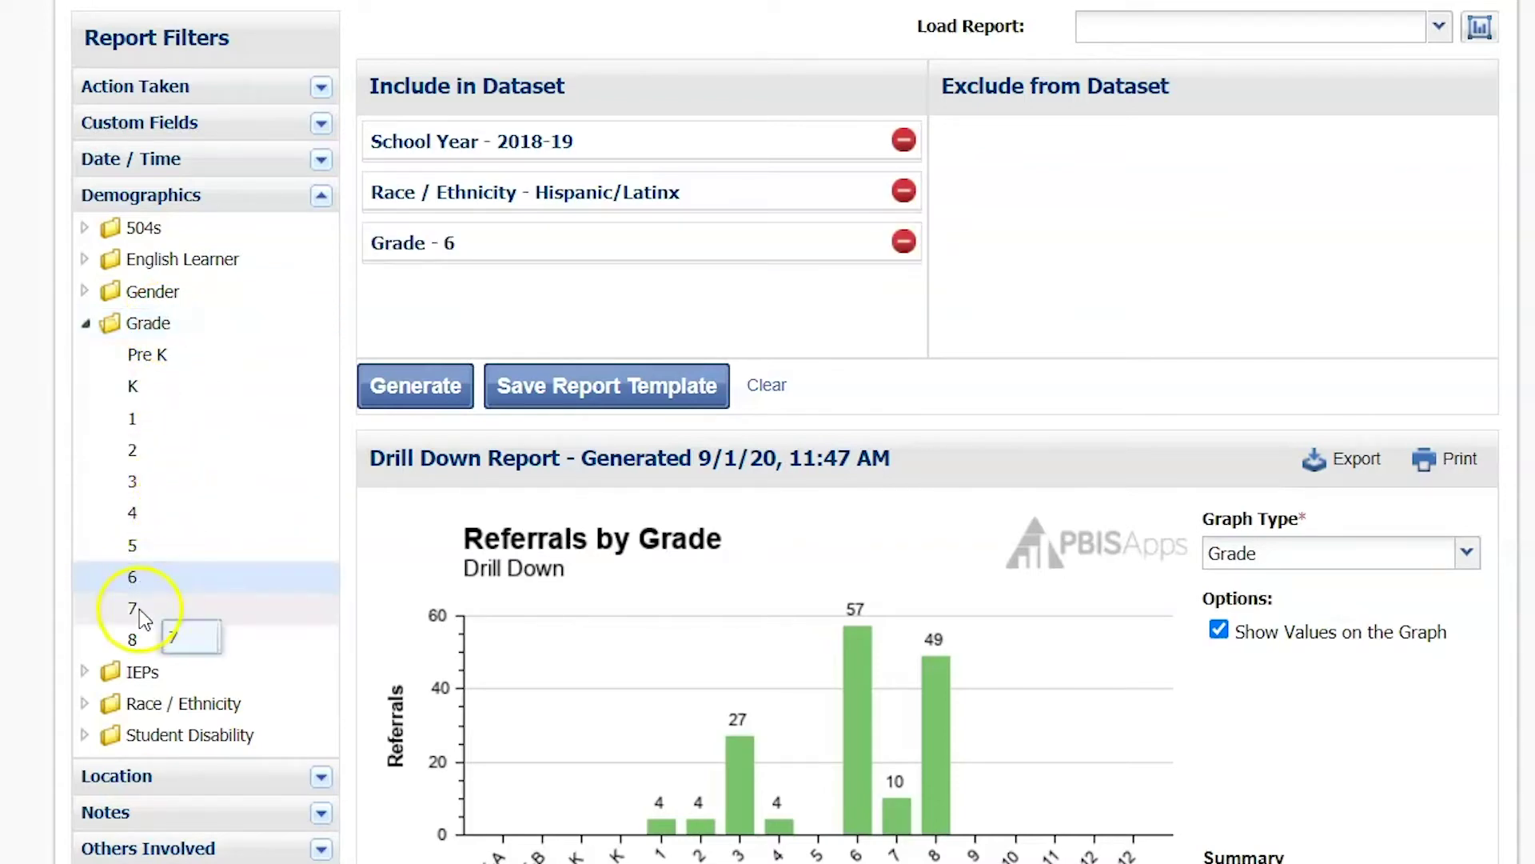
{"action": "left_click", "coordinate": [138, 640]}
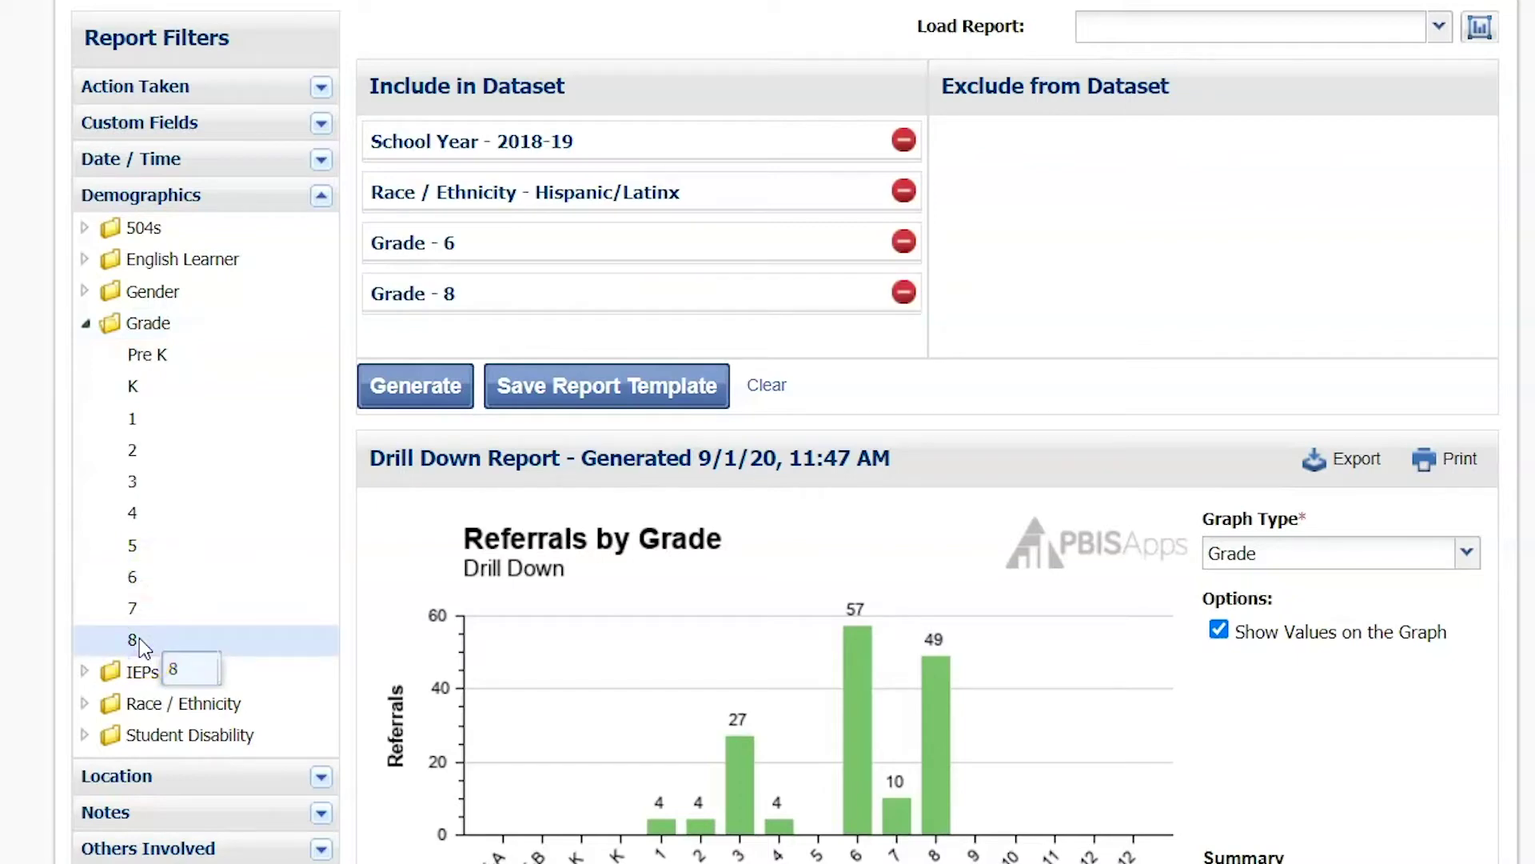
{"action": "left_click", "coordinate": [420, 387]}
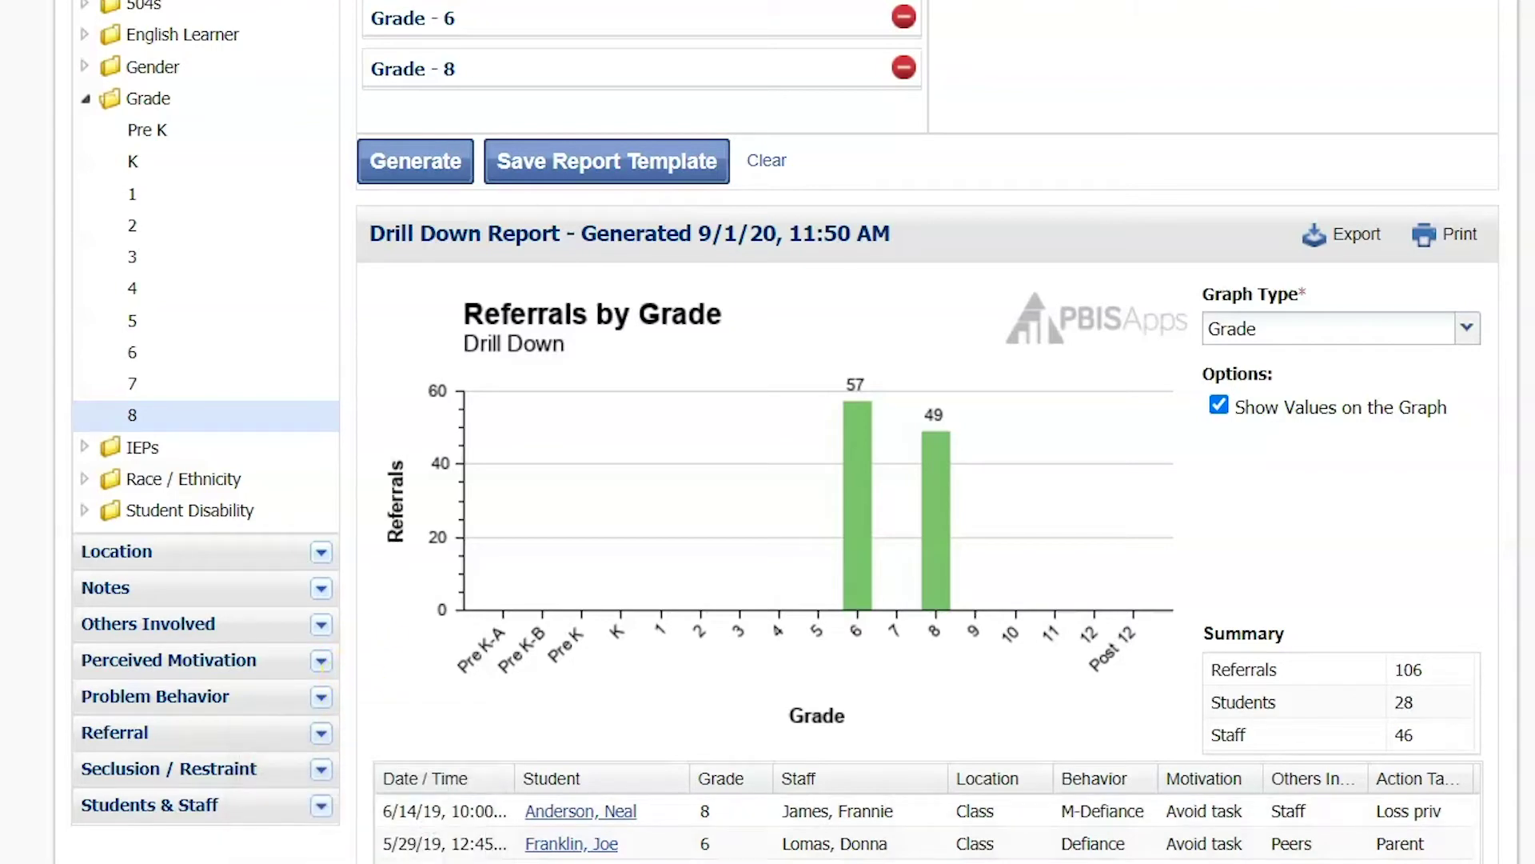
Step: Set the report's graph type to Problem Behavior
{"action": "left_click", "coordinate": [1467, 328]}
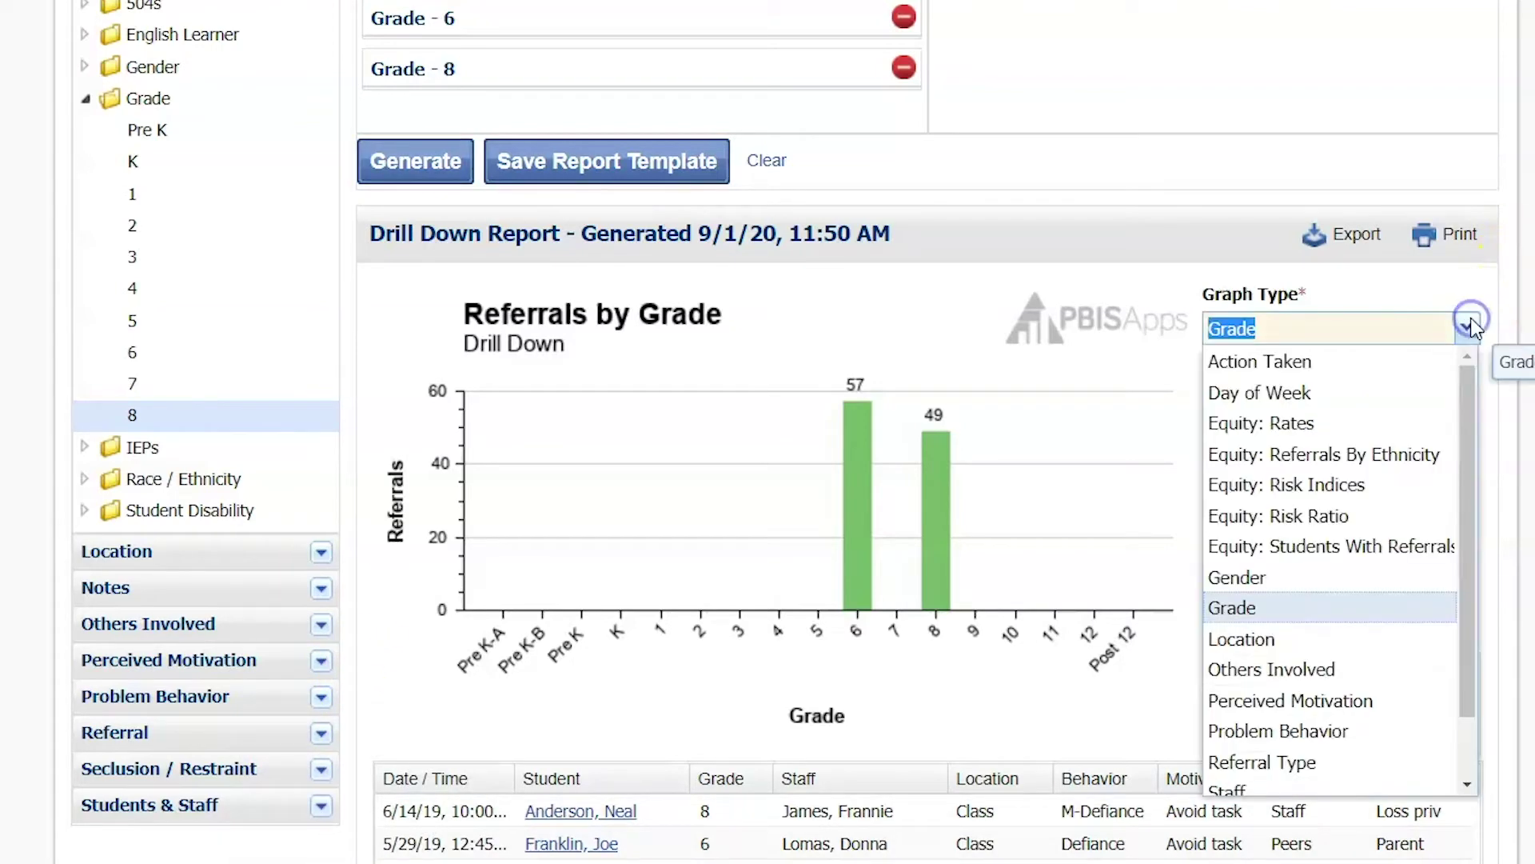
{"action": "left_click", "coordinate": [1228, 730]}
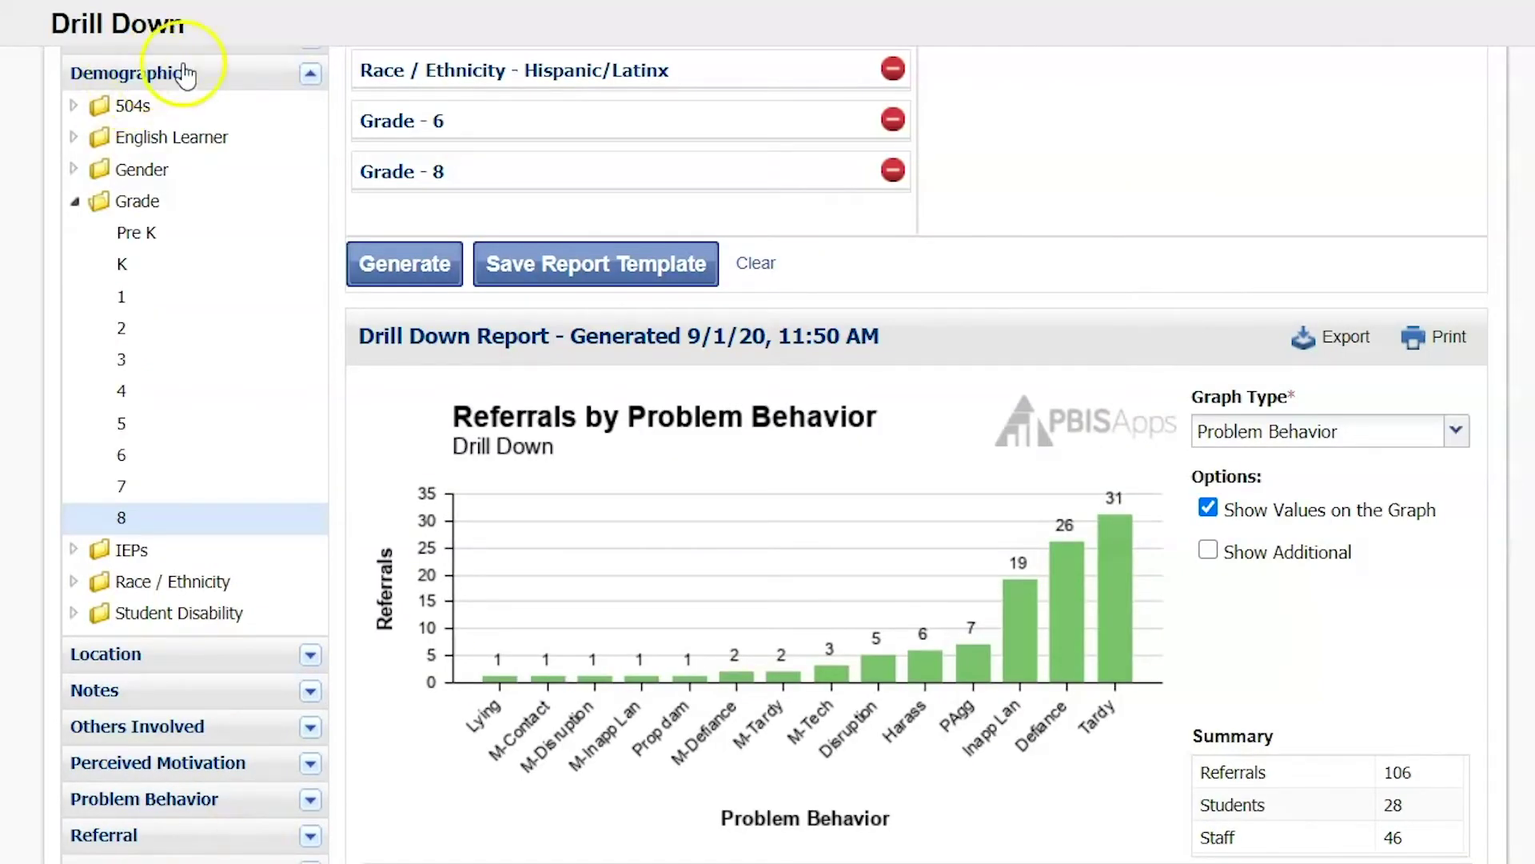
Step: Regenerate the report with the problem behavior Tardy included in the dataset, and graph the referrals by Location
{"action": "left_click", "coordinate": [309, 77]}
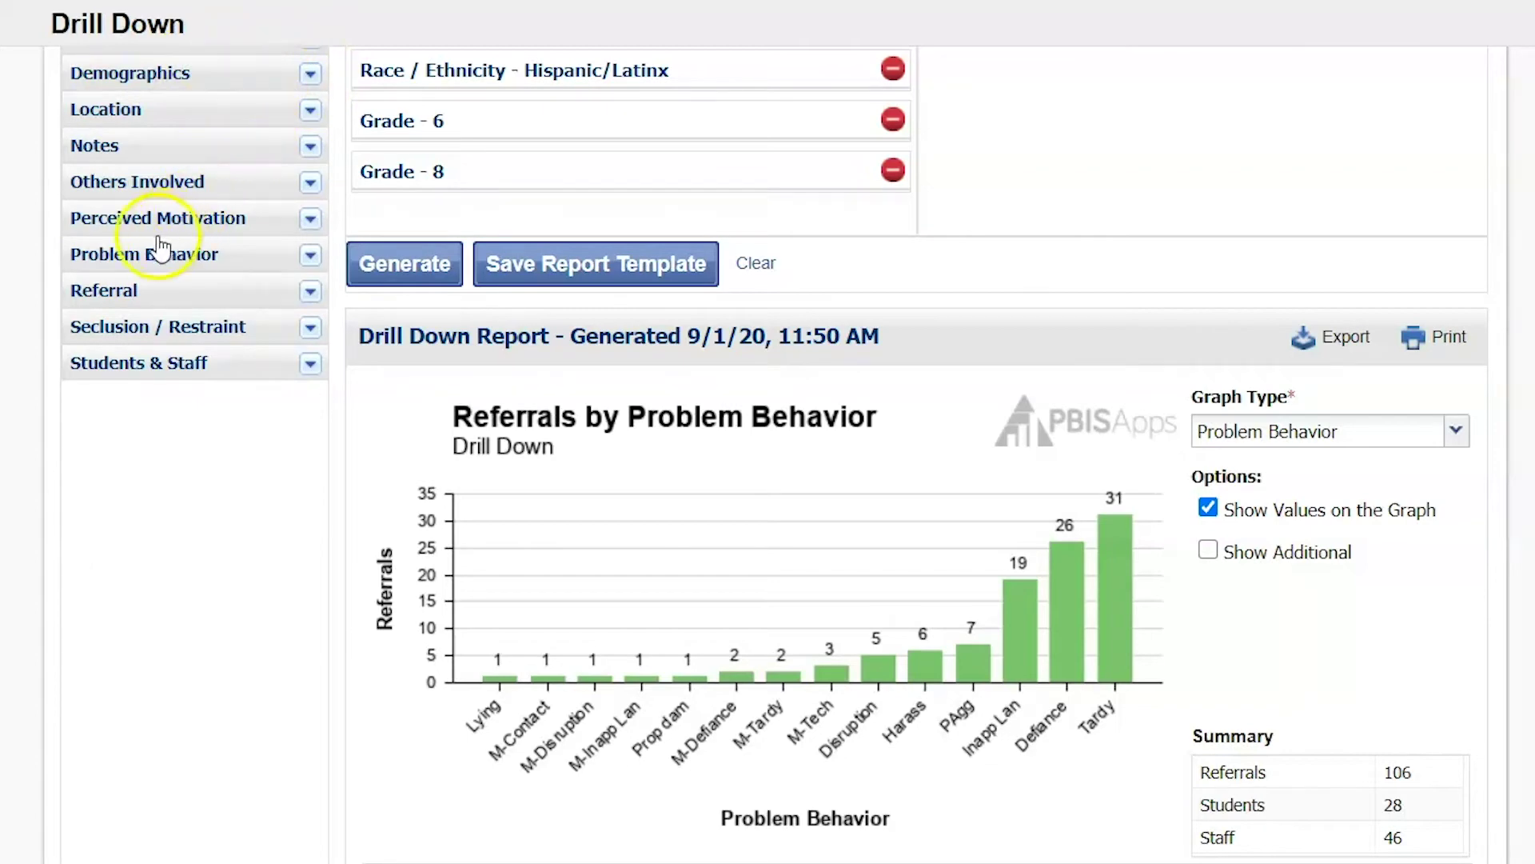
{"action": "left_click", "coordinate": [310, 256]}
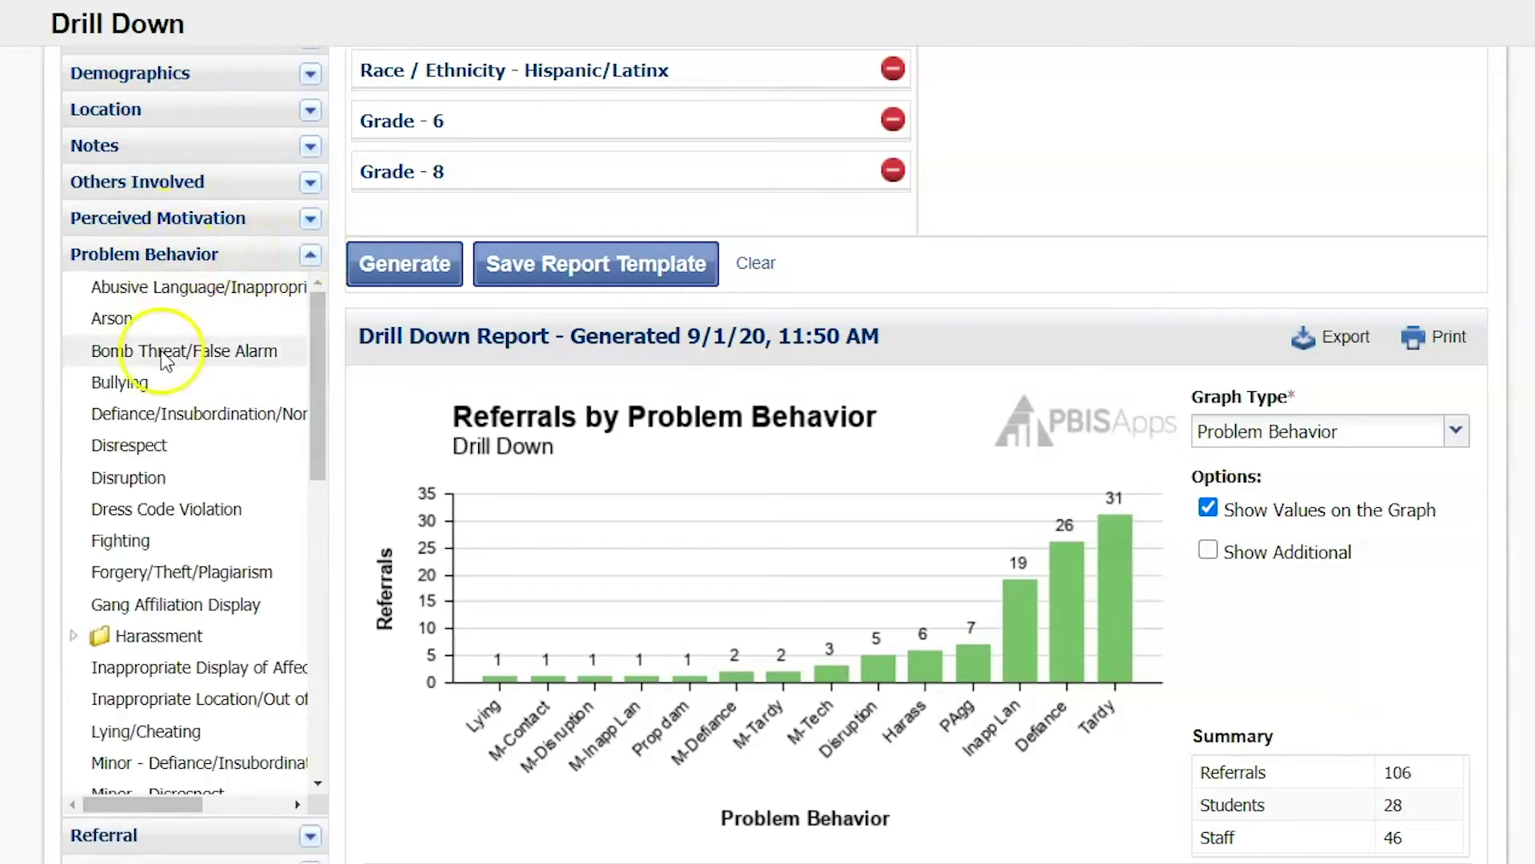
{"action": "scroll", "coordinate": [120, 720], "scroll_direction": "down", "scroll_amount": 7}
{"action": "scroll", "coordinate": [152, 748], "scroll_direction": "down", "scroll_amount": 3}
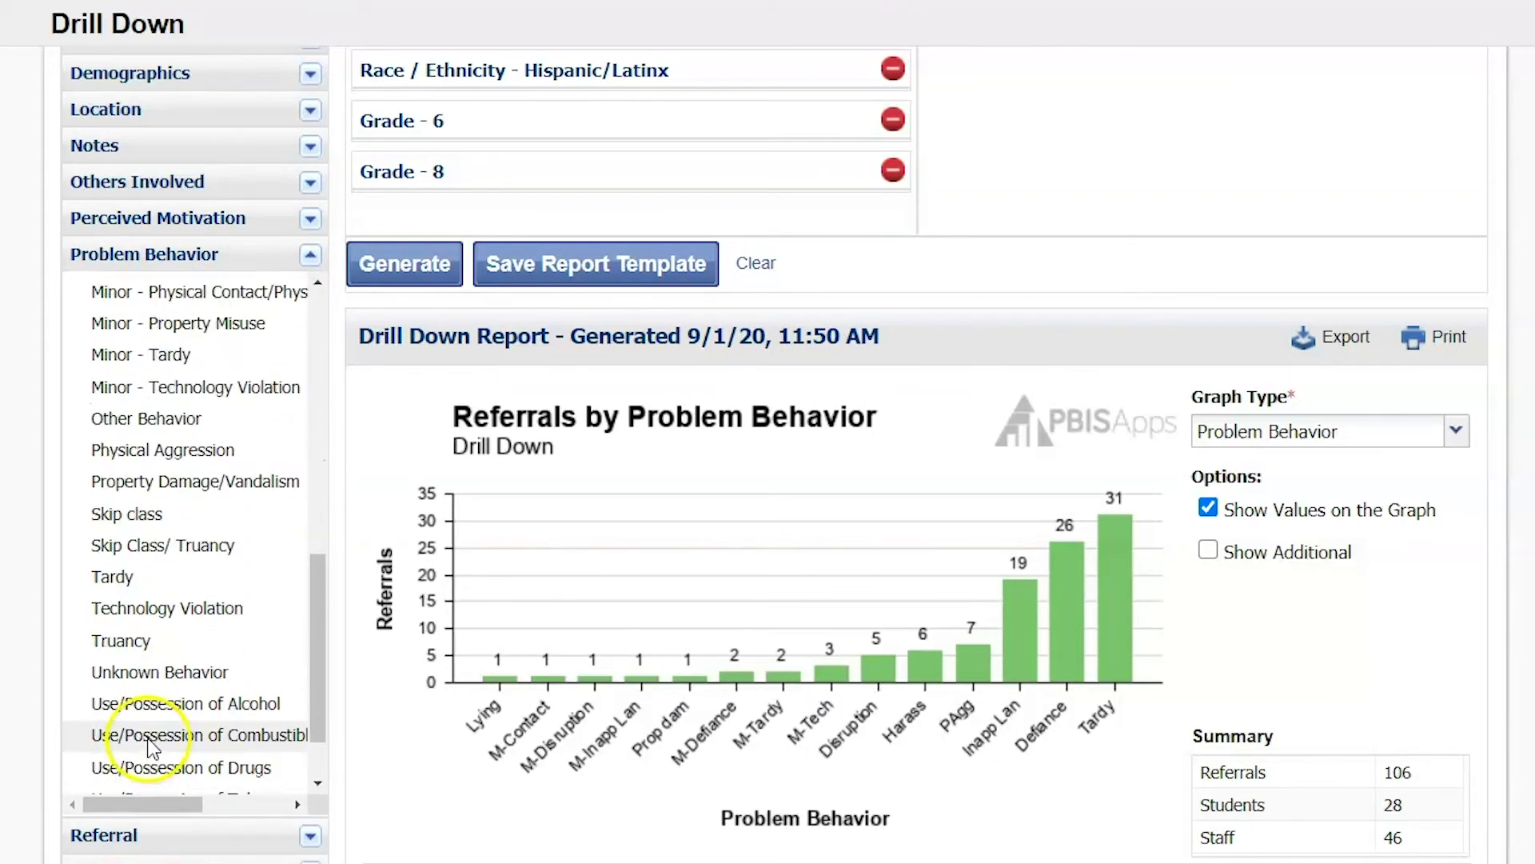
{"action": "left_click", "coordinate": [119, 580]}
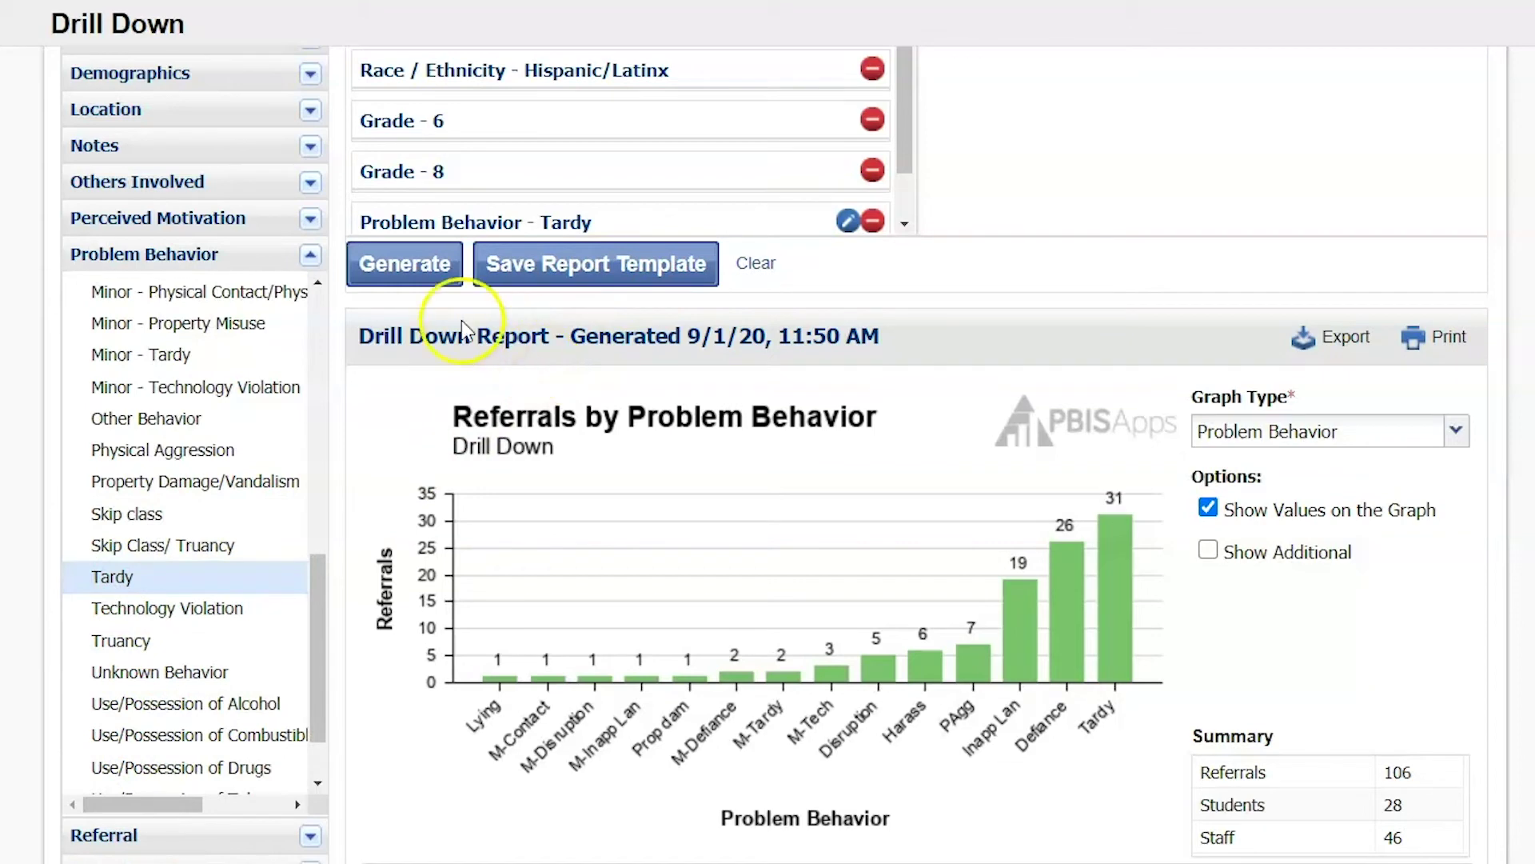
{"action": "left_click", "coordinate": [397, 272]}
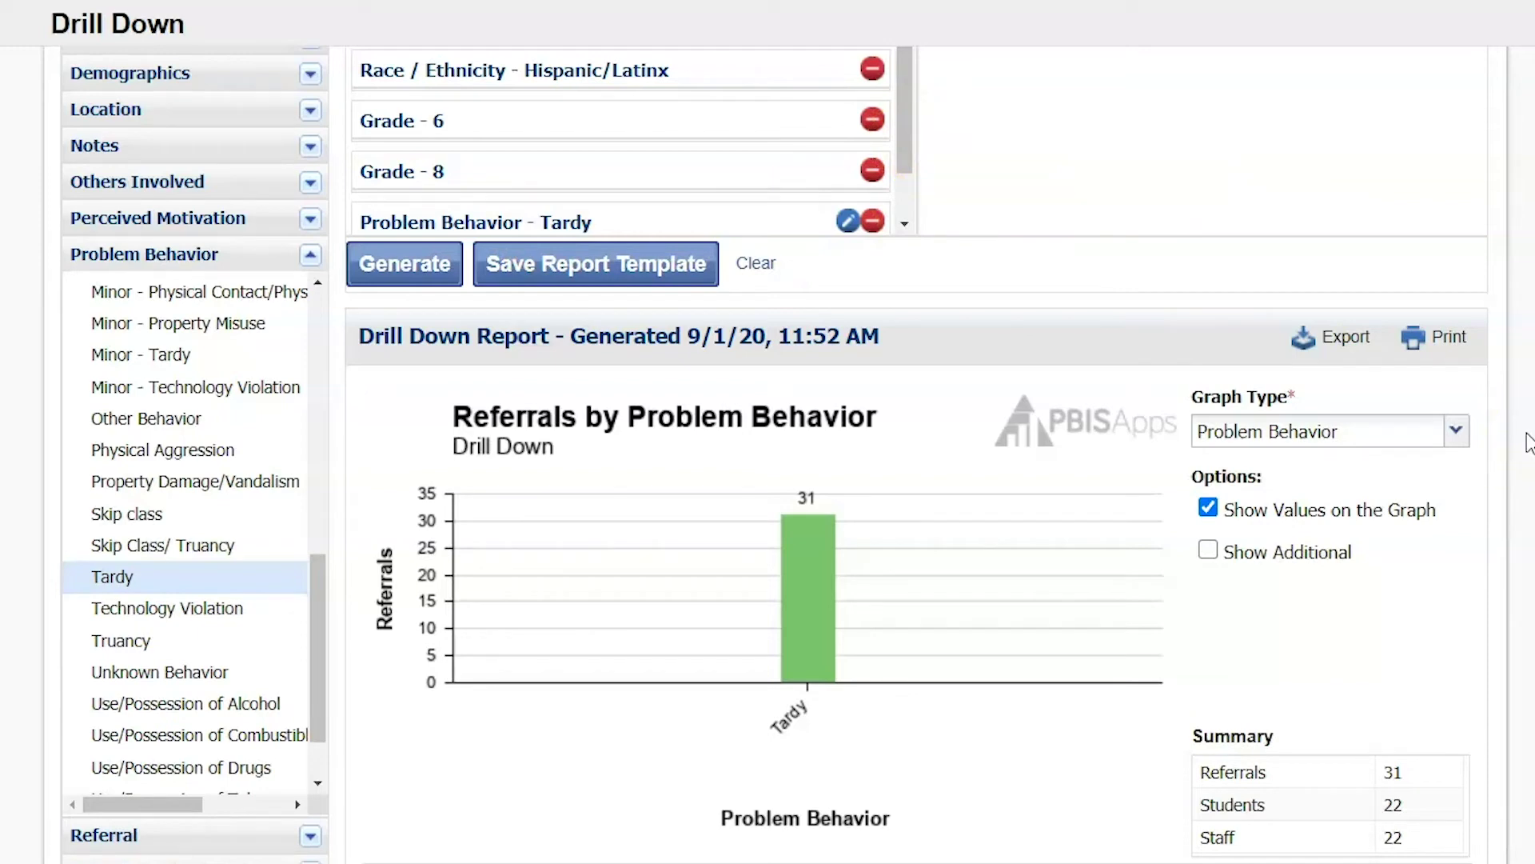
{"action": "left_click", "coordinate": [1457, 431]}
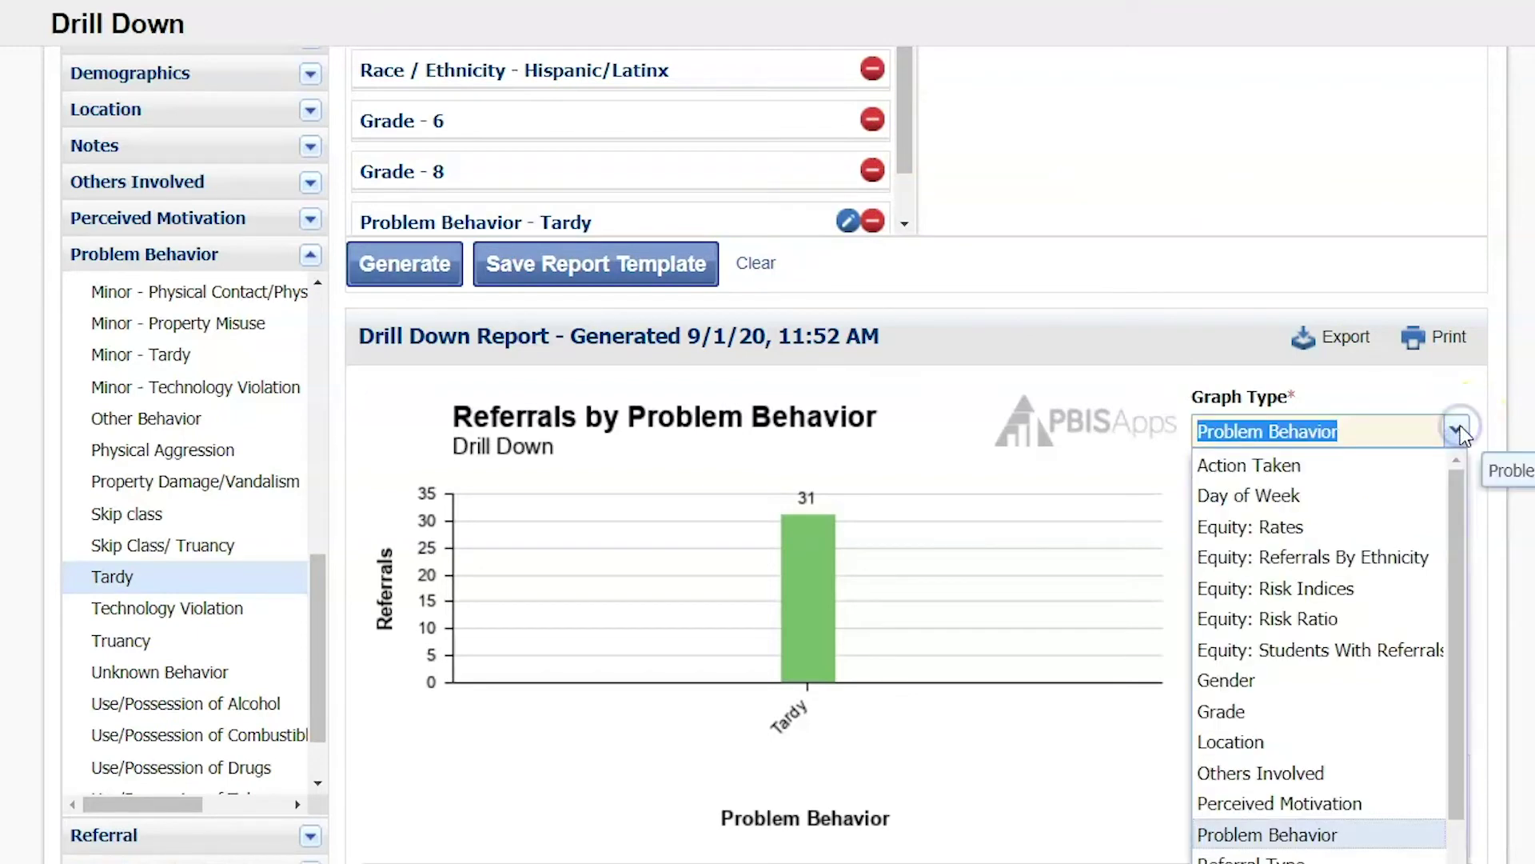
{"action": "left_click", "coordinate": [1238, 744]}
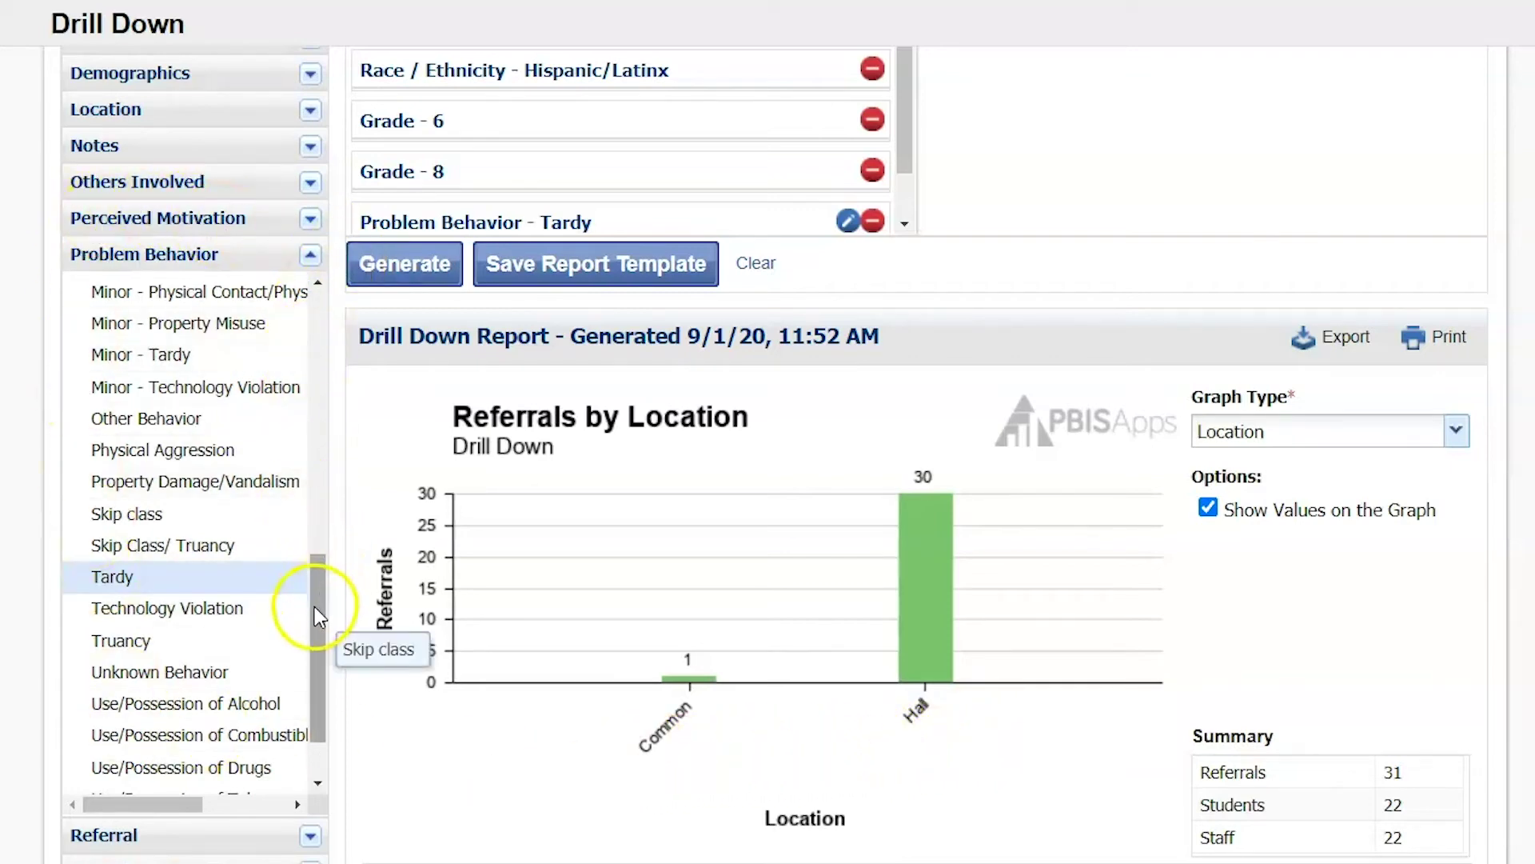
Step: Include the locations Hallway/Breezeway and Commons/Common Area in the dataset and regenerate the report
{"action": "scroll", "coordinate": [314, 620], "scroll_direction": "up", "scroll_amount": 3}
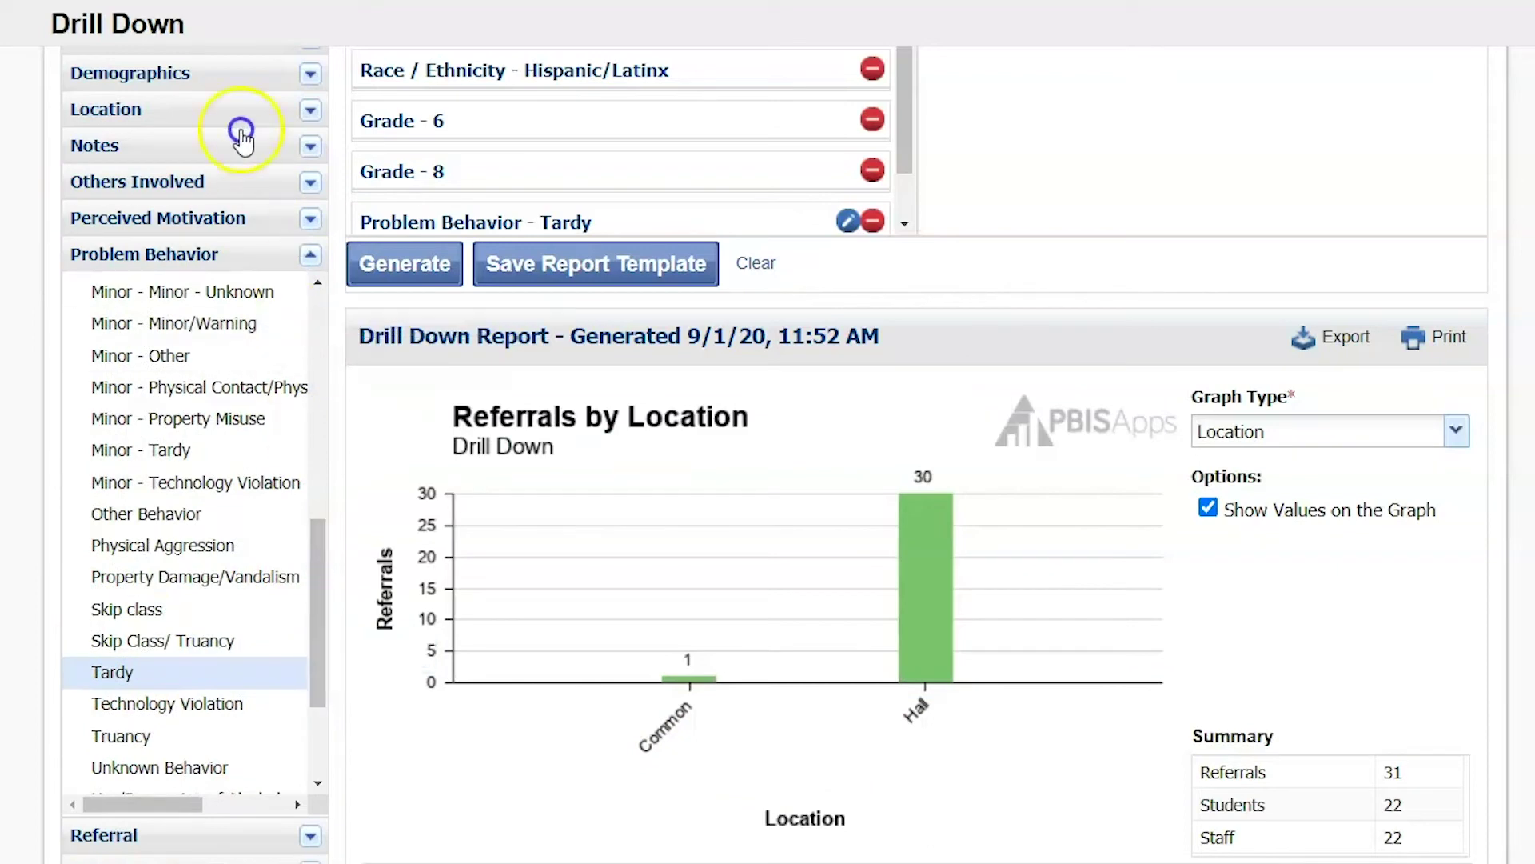
{"action": "left_click", "coordinate": [312, 108]}
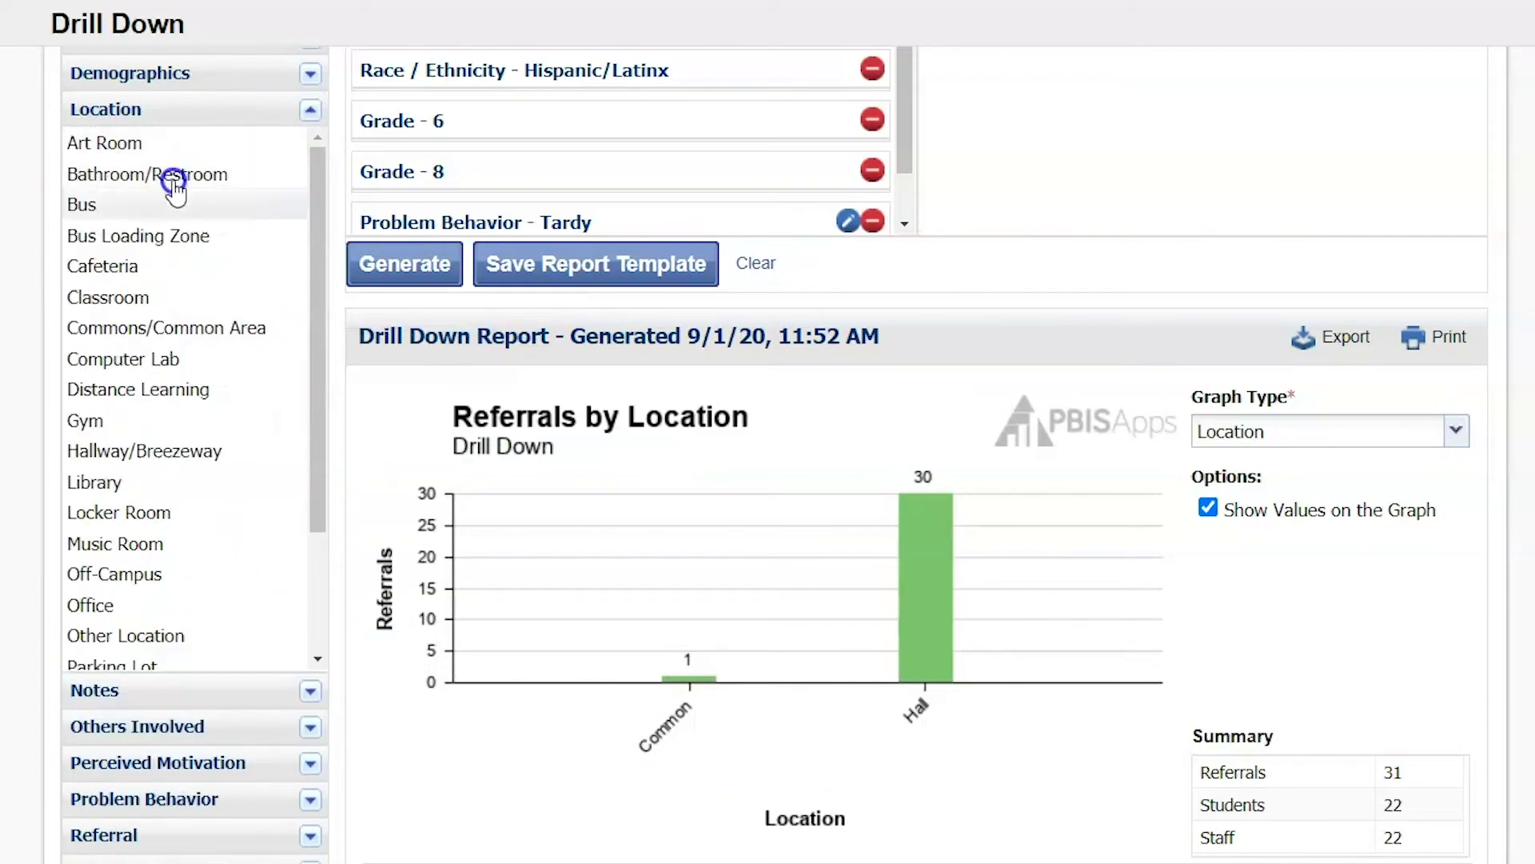
{"action": "left_click", "coordinate": [101, 464]}
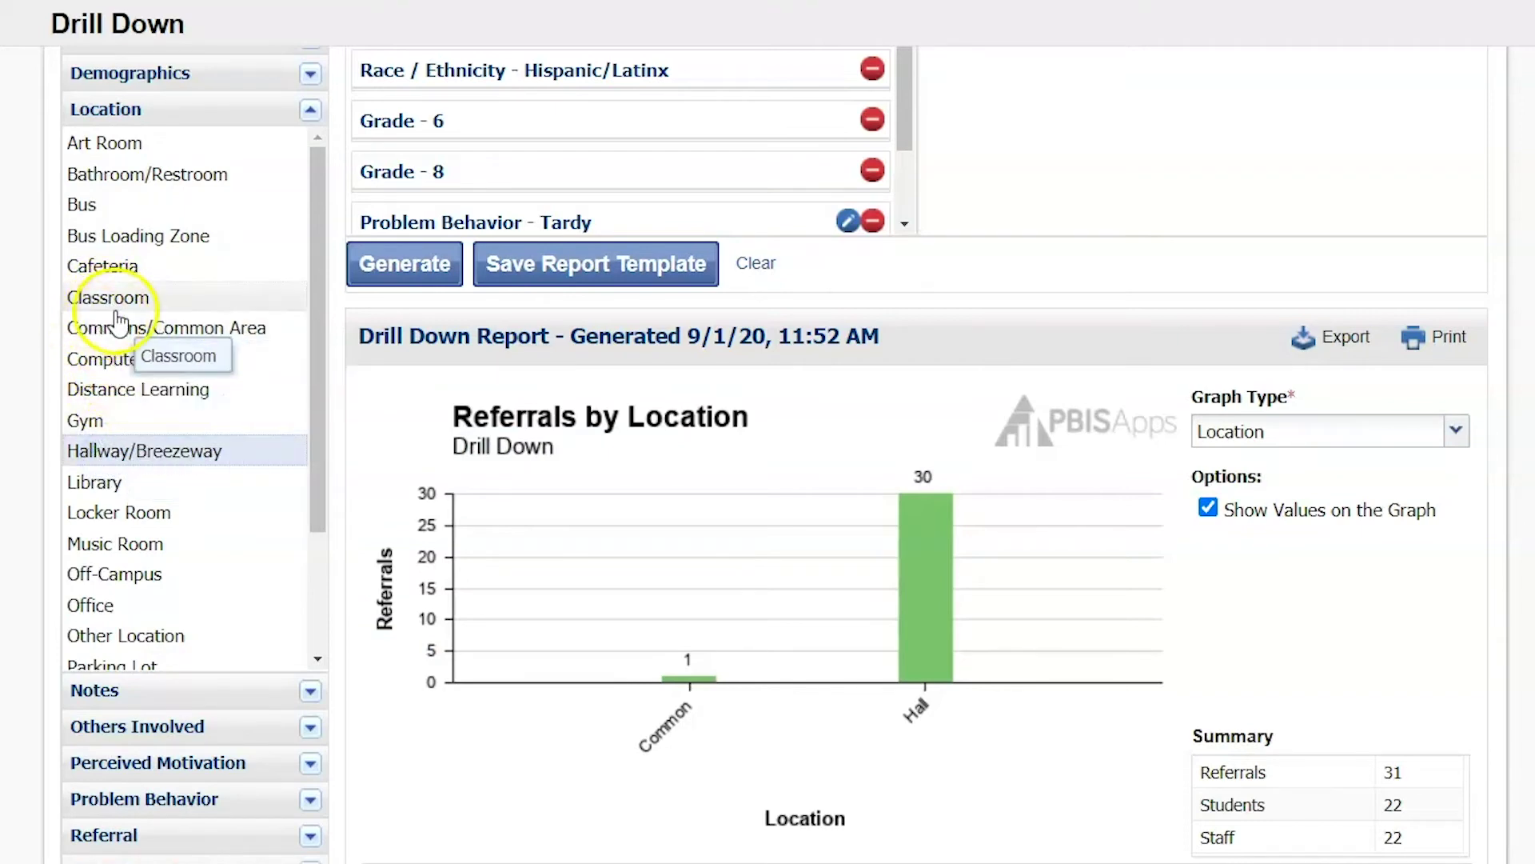
{"action": "left_click", "coordinate": [109, 331]}
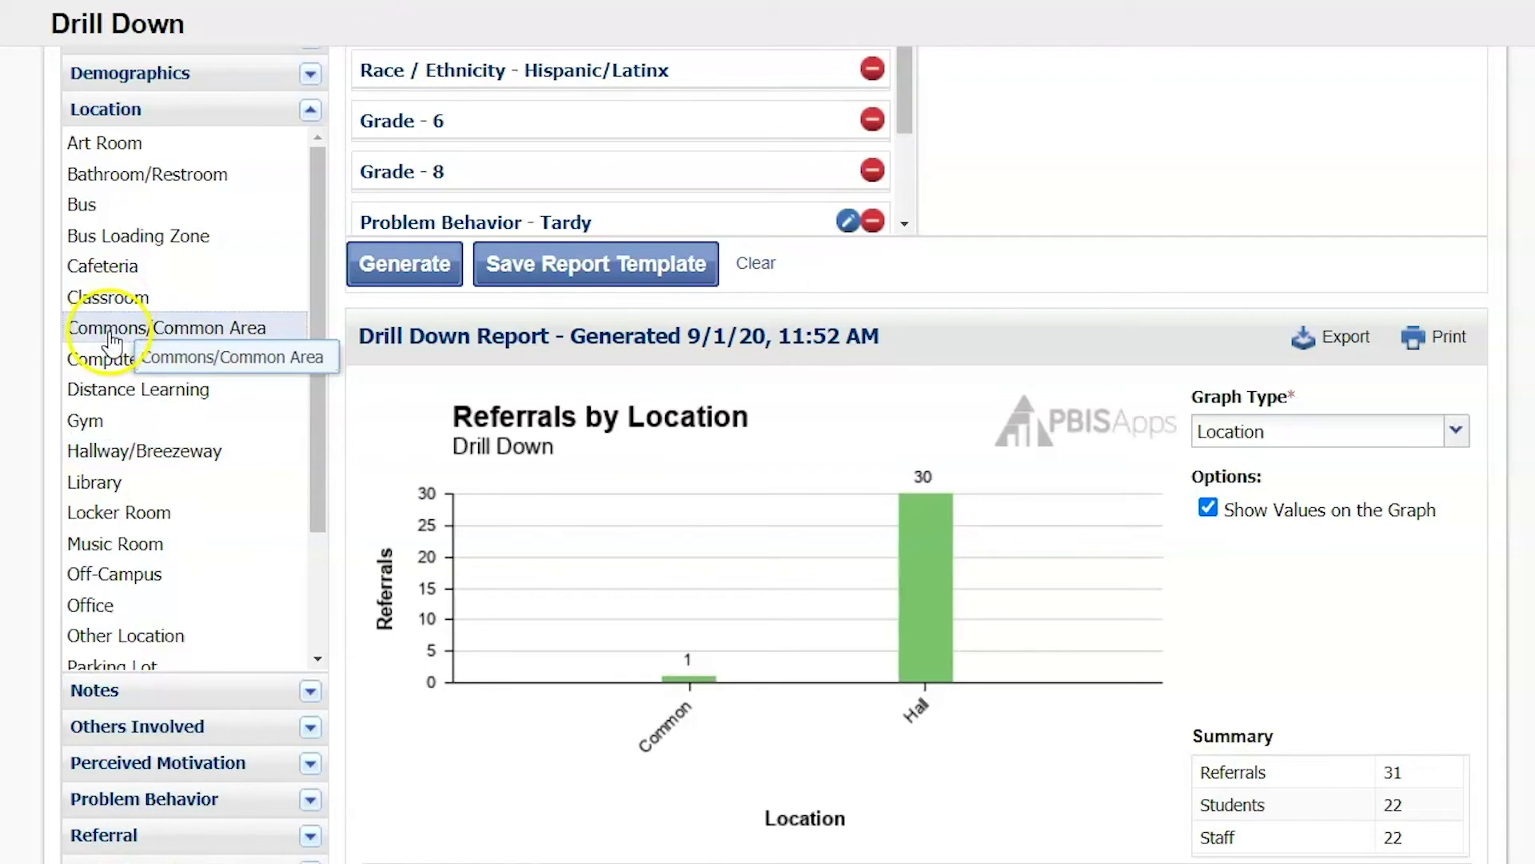
Step: Set the referral graph's type to Time of Day
{"action": "scroll", "coordinate": [1377, 479], "scroll_direction": "down", "scroll_amount": 2}
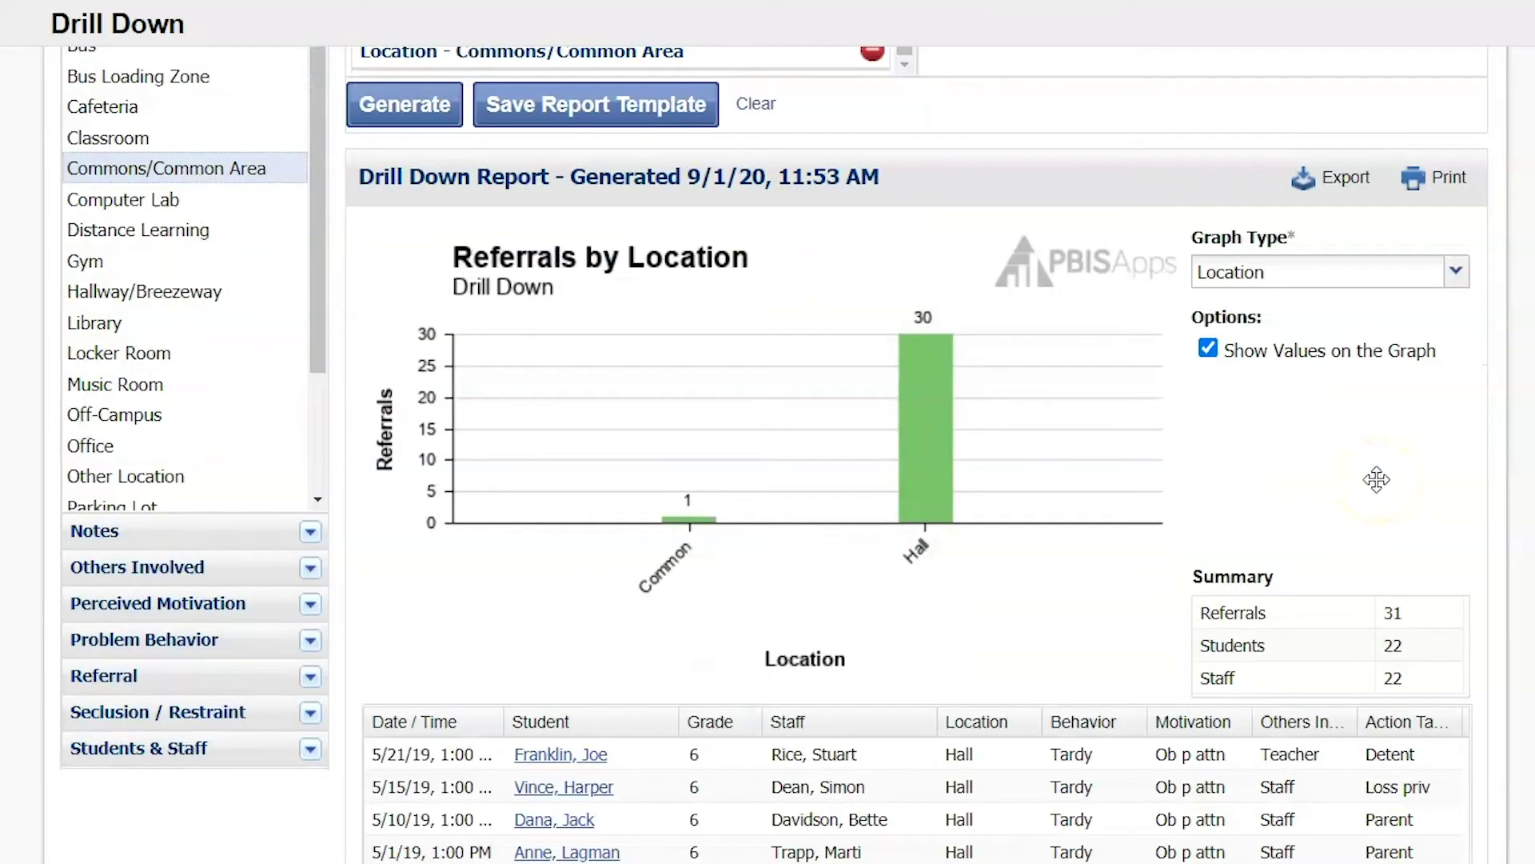
{"action": "left_click", "coordinate": [1457, 274]}
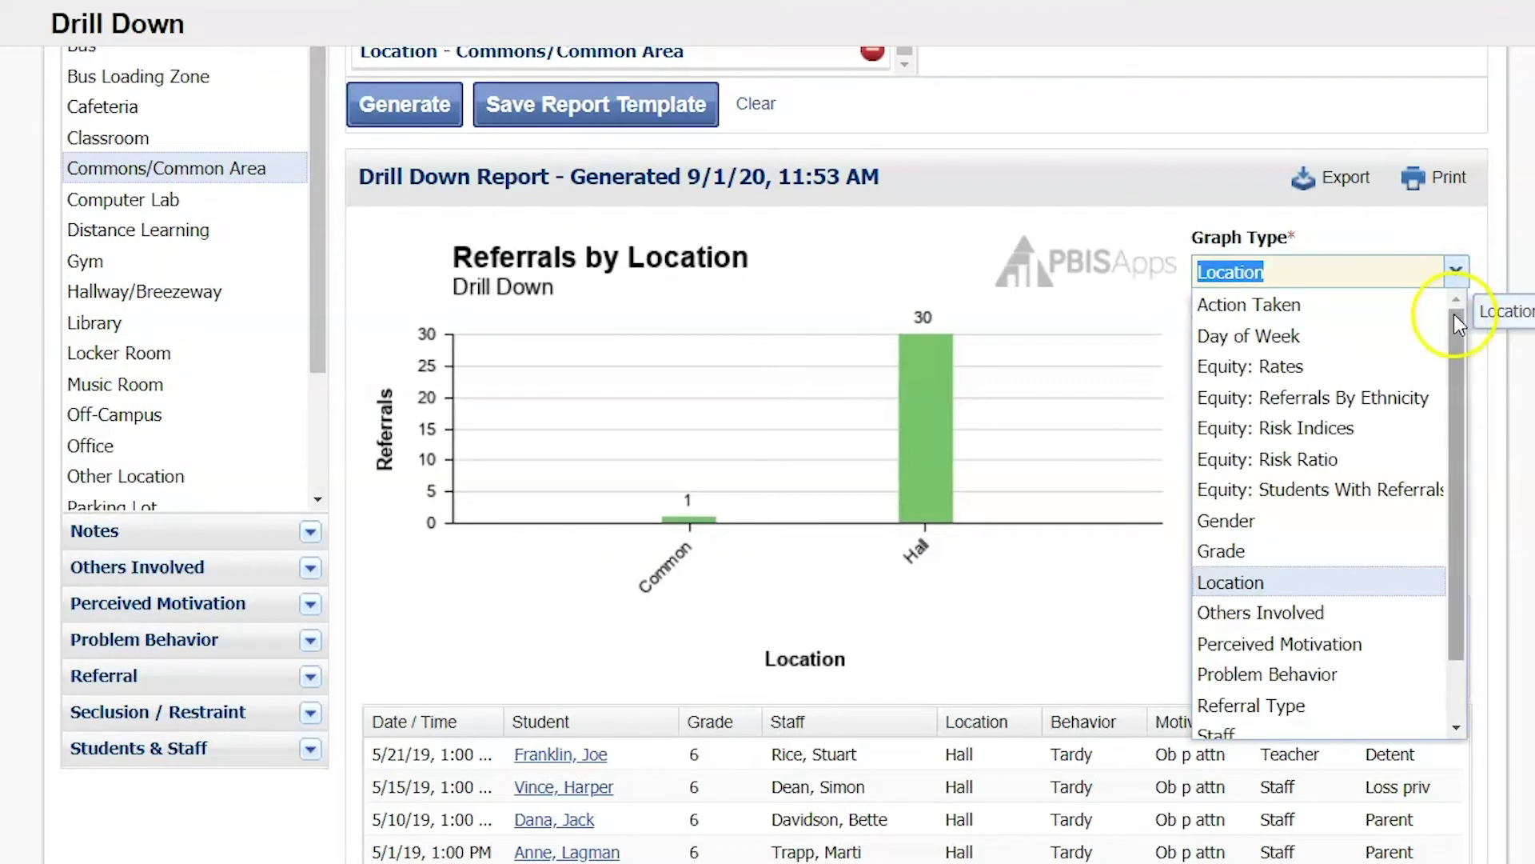
{"action": "left_click_drag", "start_coordinate": [1455, 324], "coordinate": [1452, 373]}
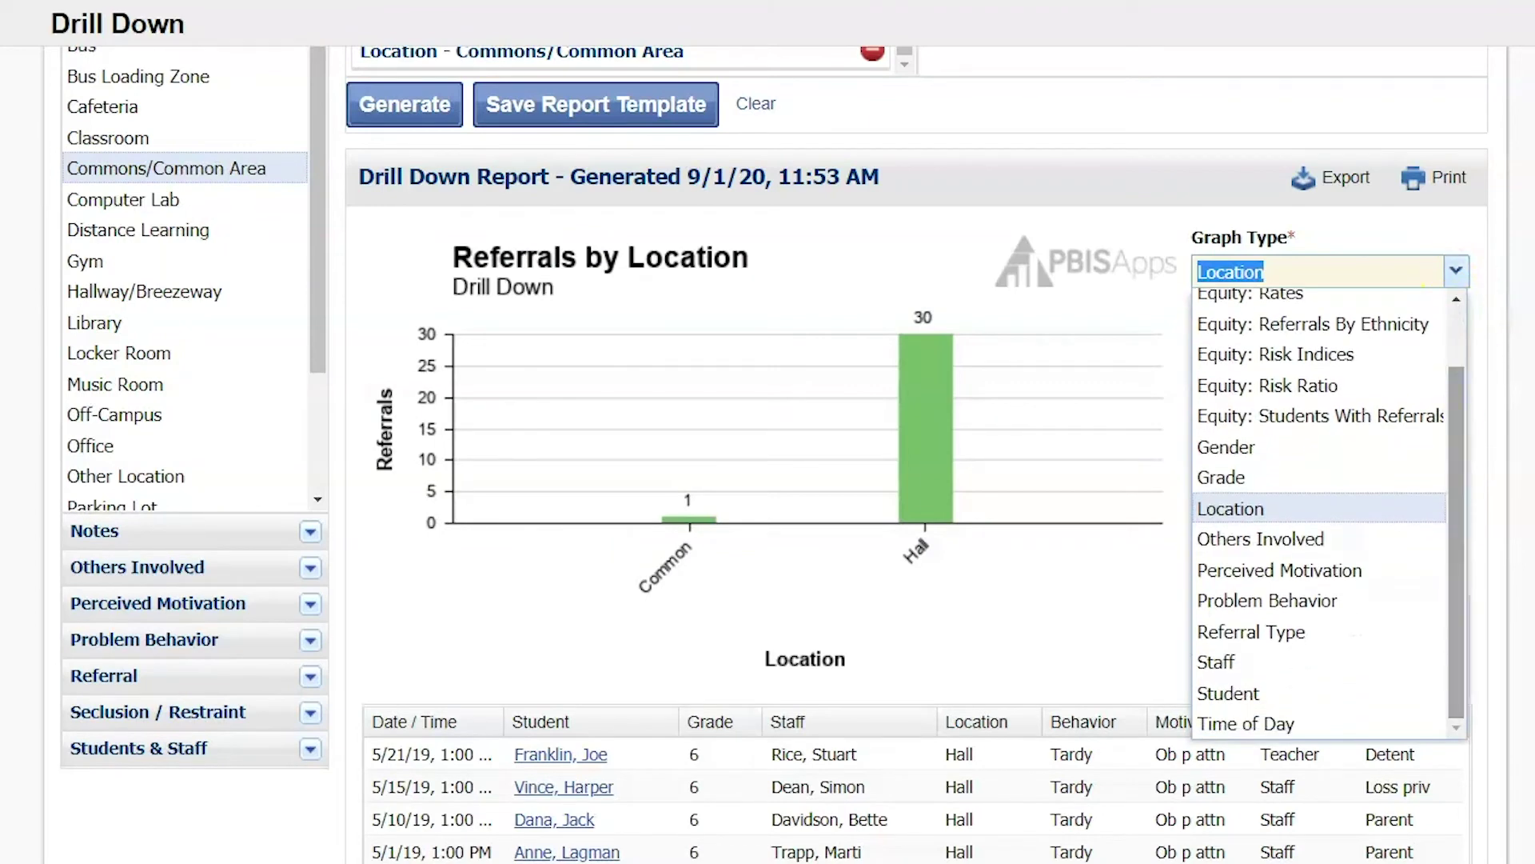
{"action": "left_click", "coordinate": [1239, 724]}
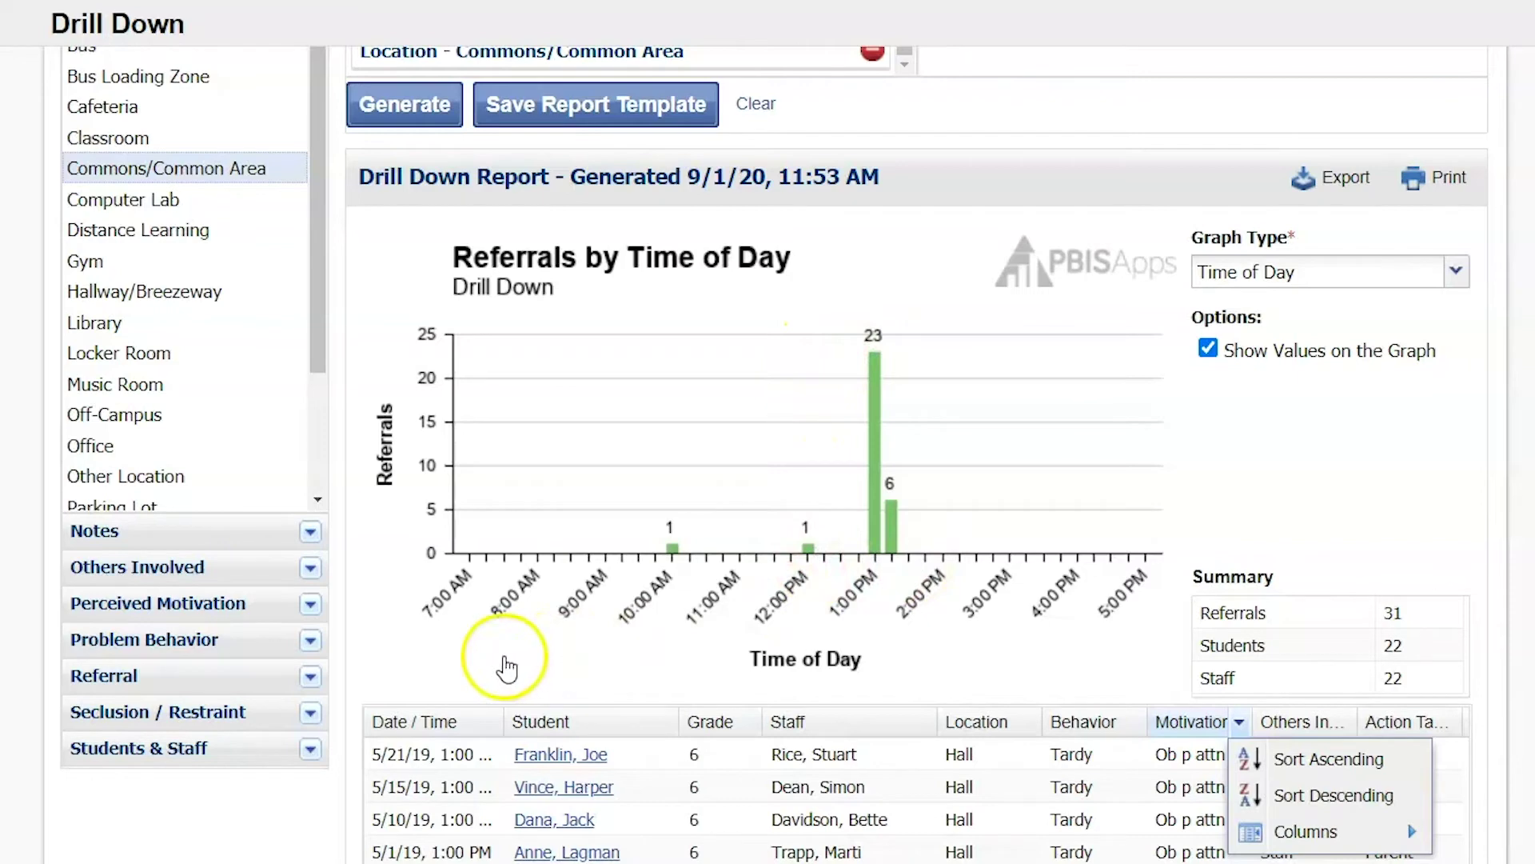
Step: Add an After Time filter from the date and time filters to the included dataset
{"action": "scroll", "coordinate": [256, 551], "scroll_direction": "up", "scroll_amount": 5}
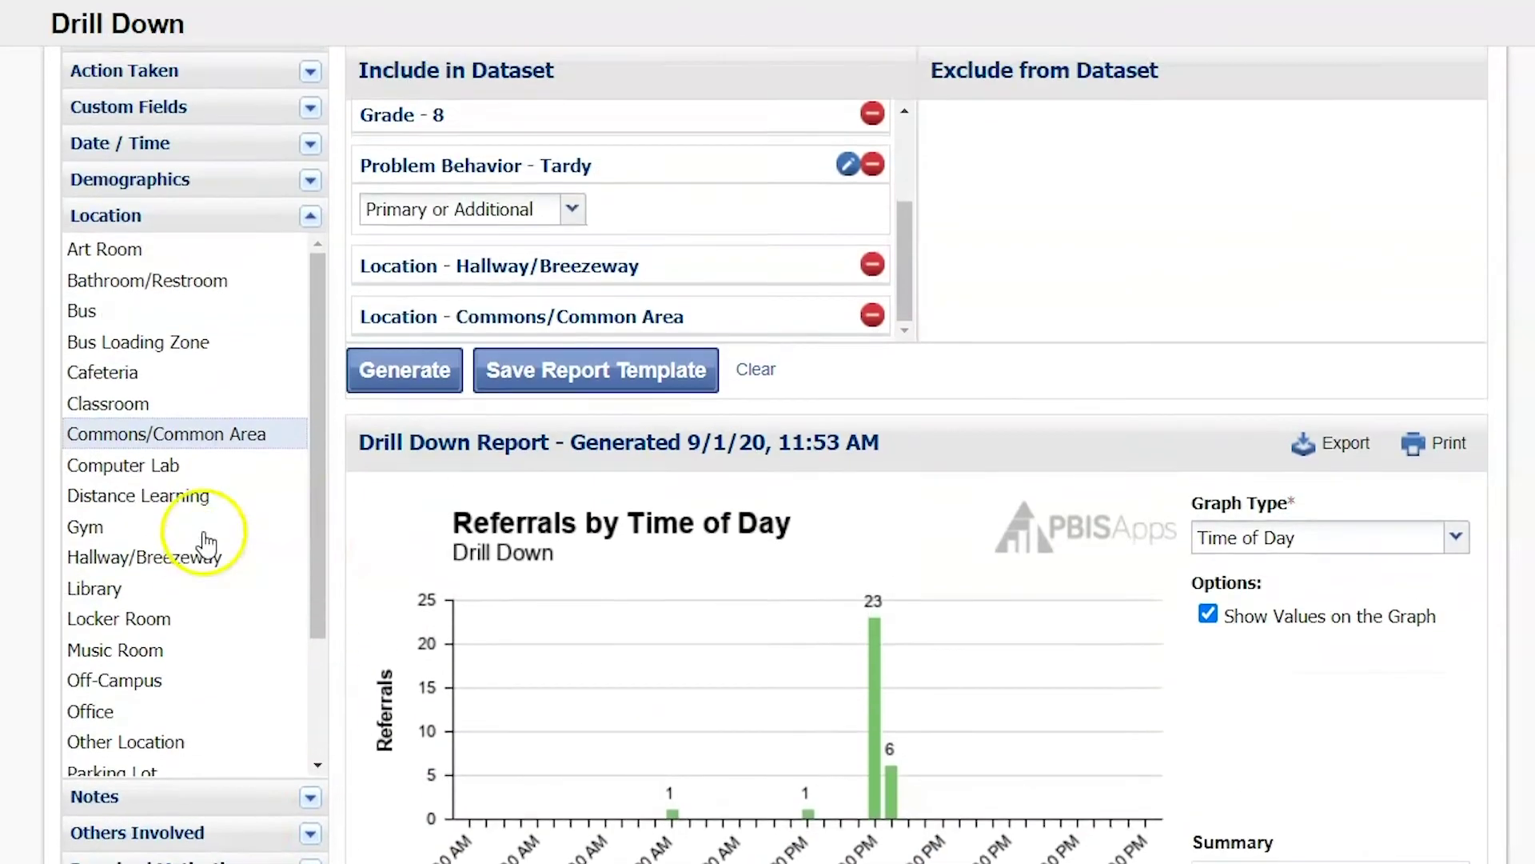
{"action": "left_click", "coordinate": [310, 223]}
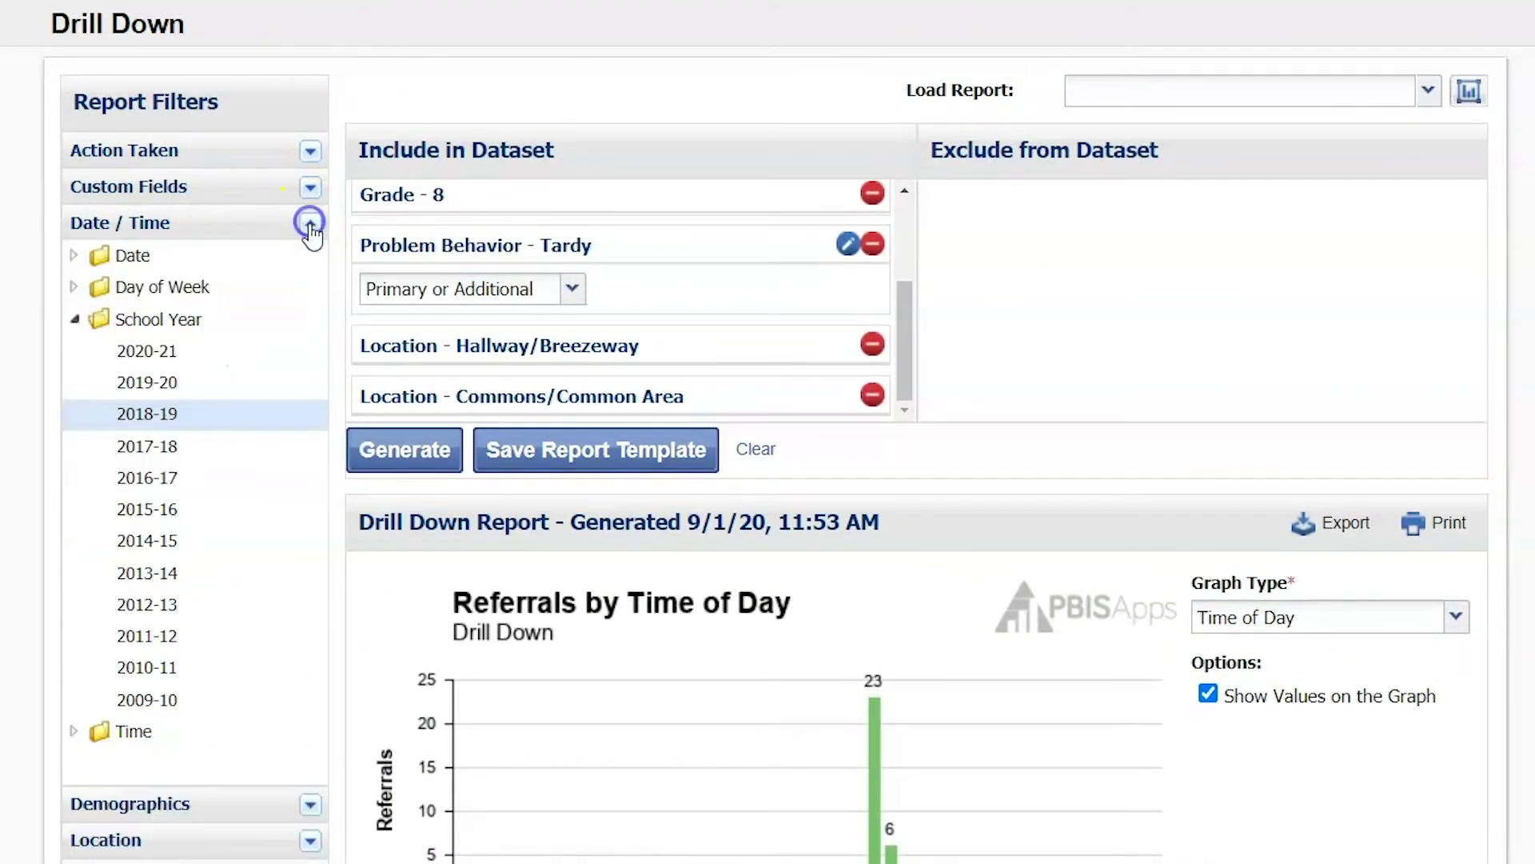
{"action": "left_click", "coordinate": [135, 731]}
{"action": "scroll", "coordinate": [160, 729], "scroll_direction": "down", "scroll_amount": 1}
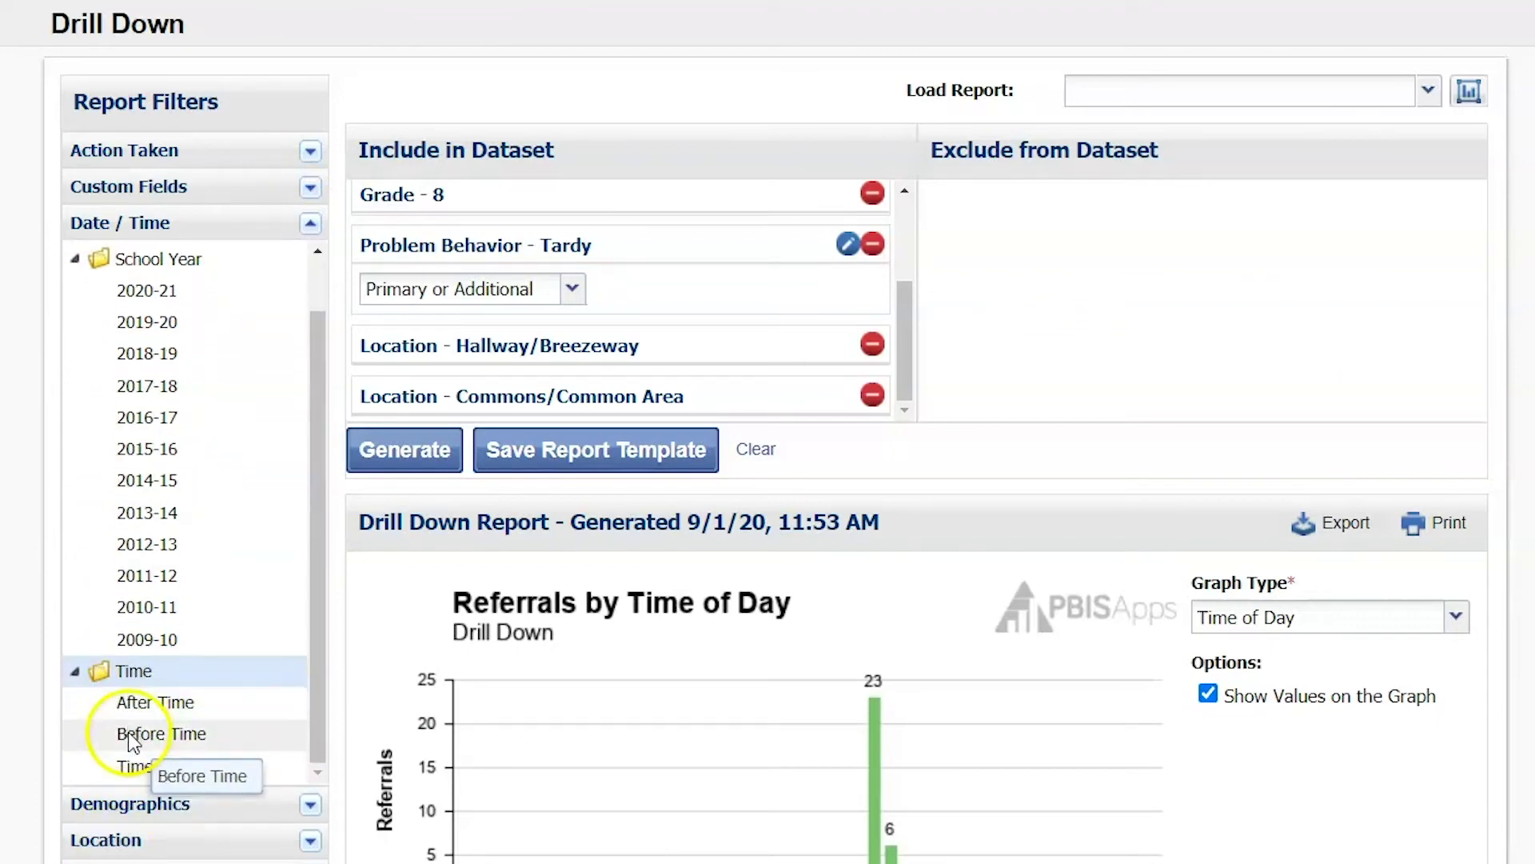
{"action": "left_click", "coordinate": [142, 703]}
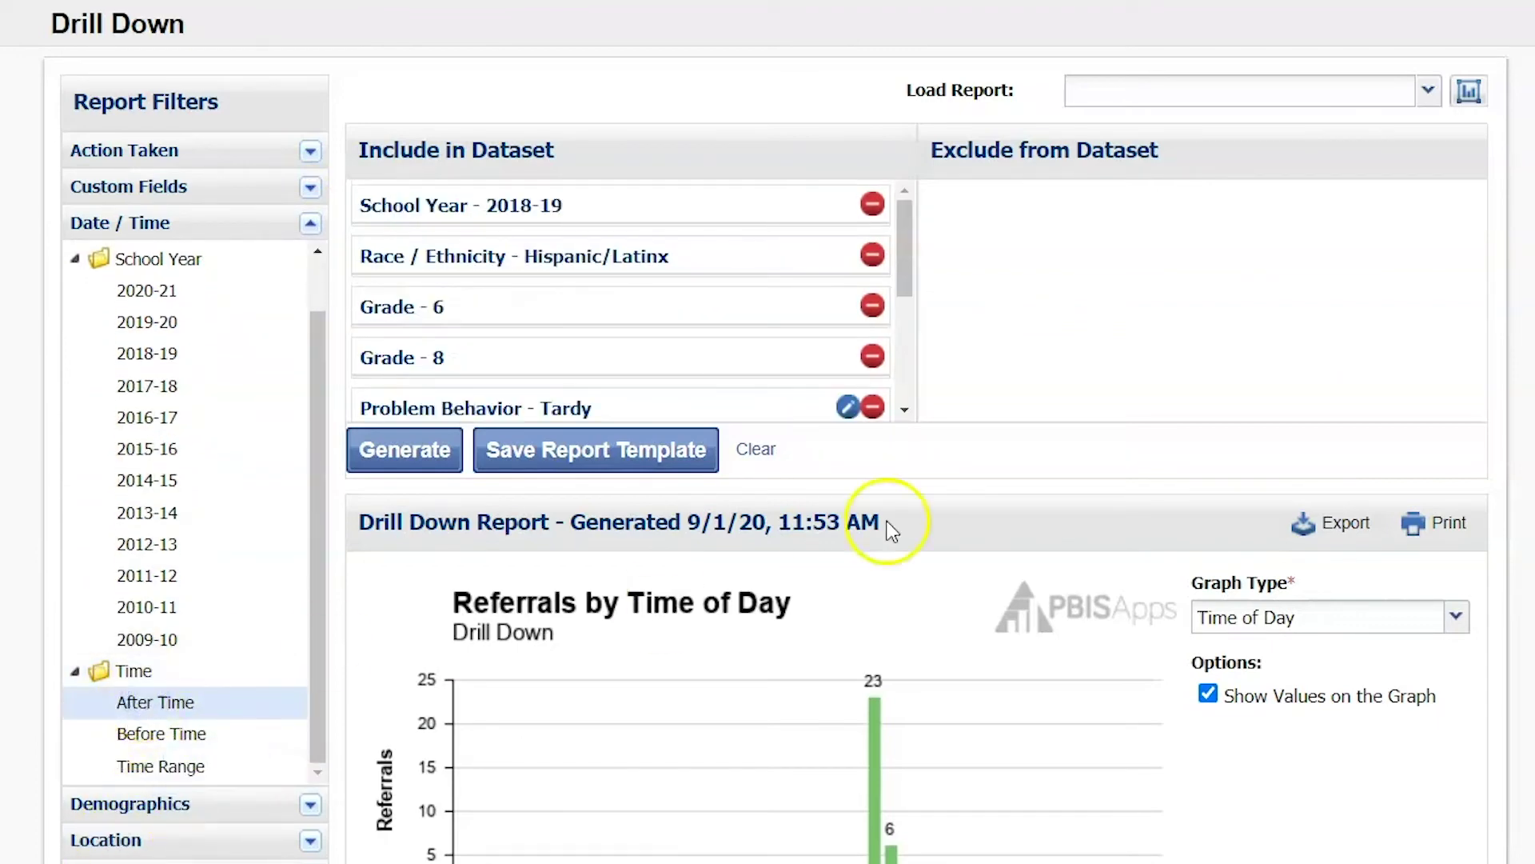
Step: Set the After Time filter to 12:00 PM and regenerate the Drill Down report
{"action": "left_click_drag", "start_coordinate": [905, 257], "coordinate": [877, 425]}
{"action": "left_click", "coordinate": [373, 360]}
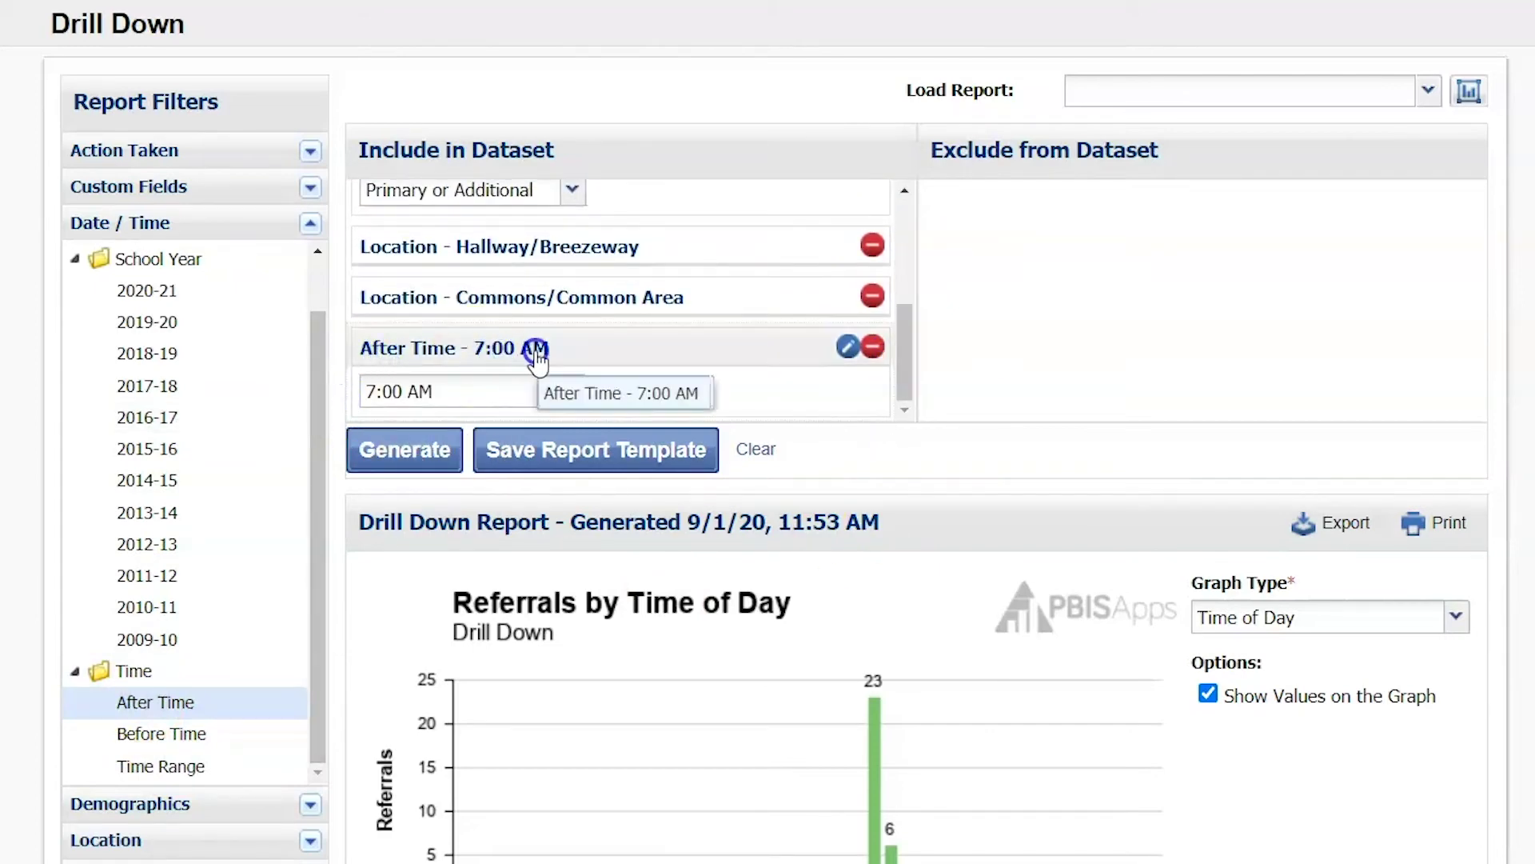
{"action": "left_click", "coordinate": [574, 394]}
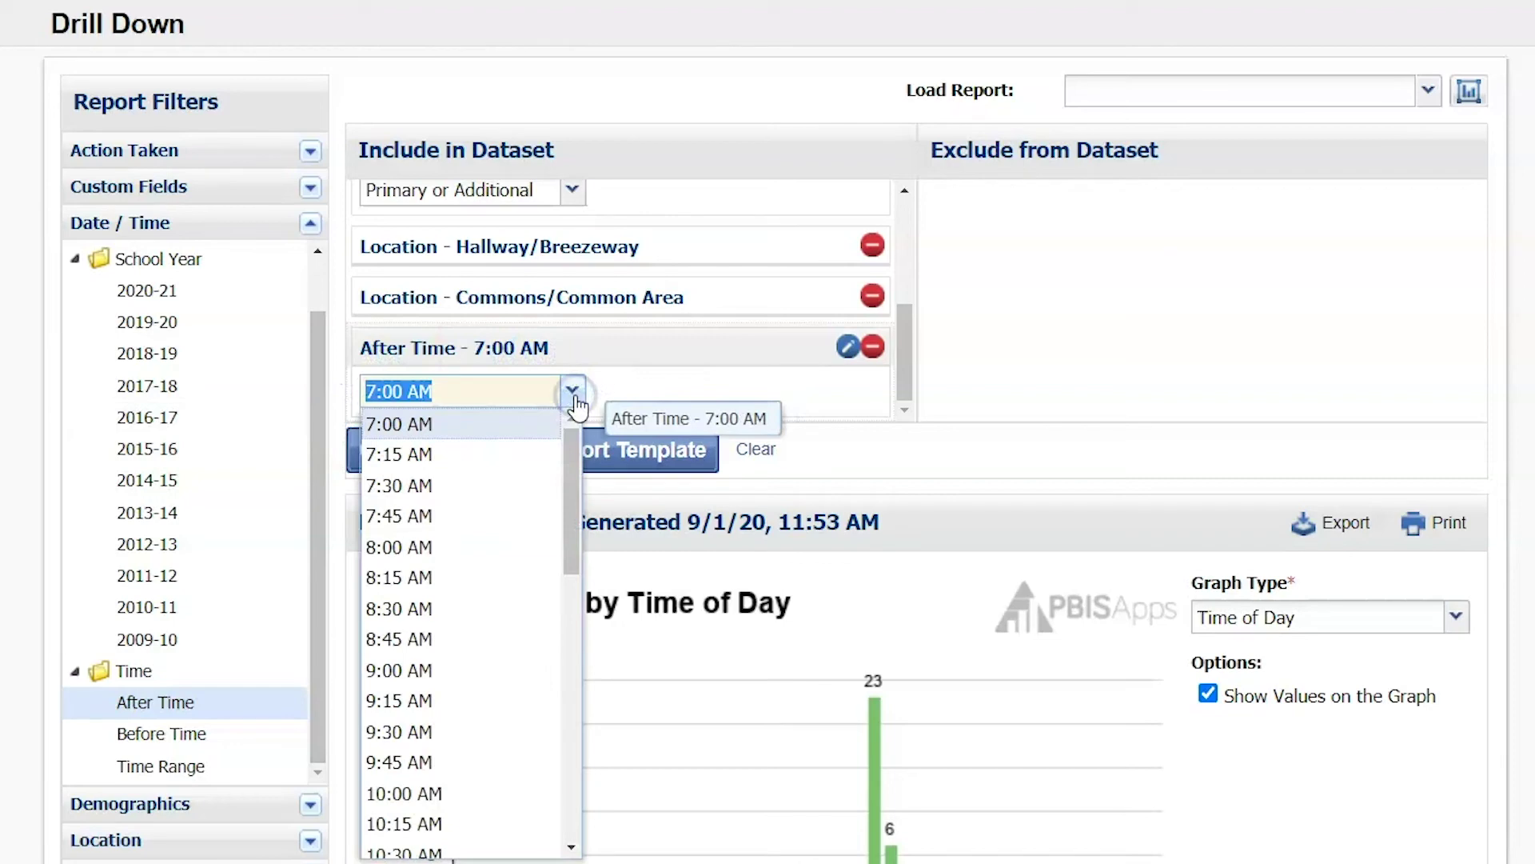
{"action": "left_click", "coordinate": [565, 462]}
{"action": "left_click_drag", "start_coordinate": [567, 456], "coordinate": [563, 650]}
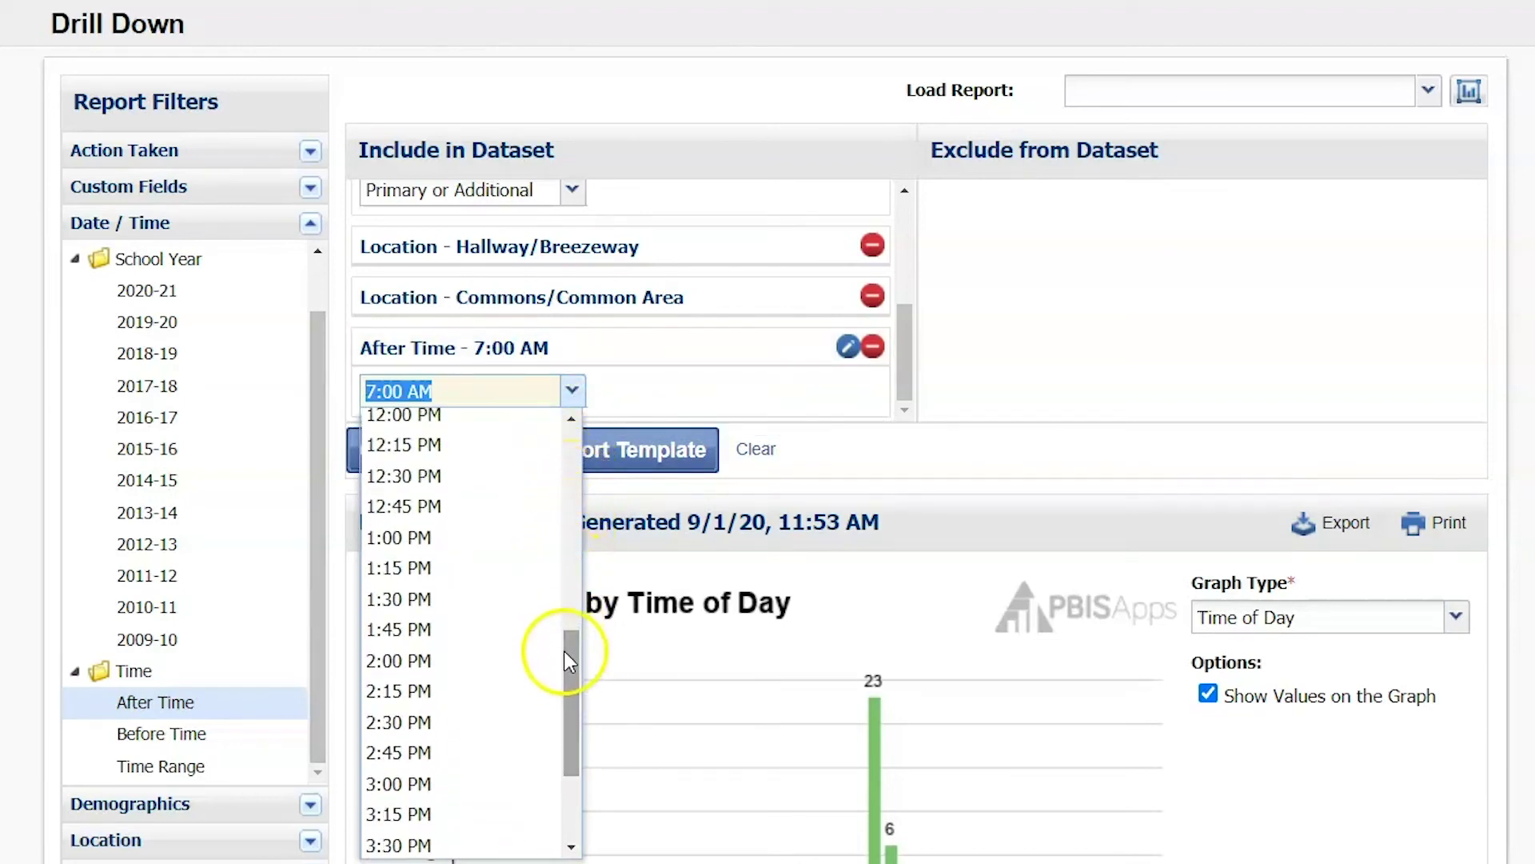
{"action": "left_click", "coordinate": [410, 423]}
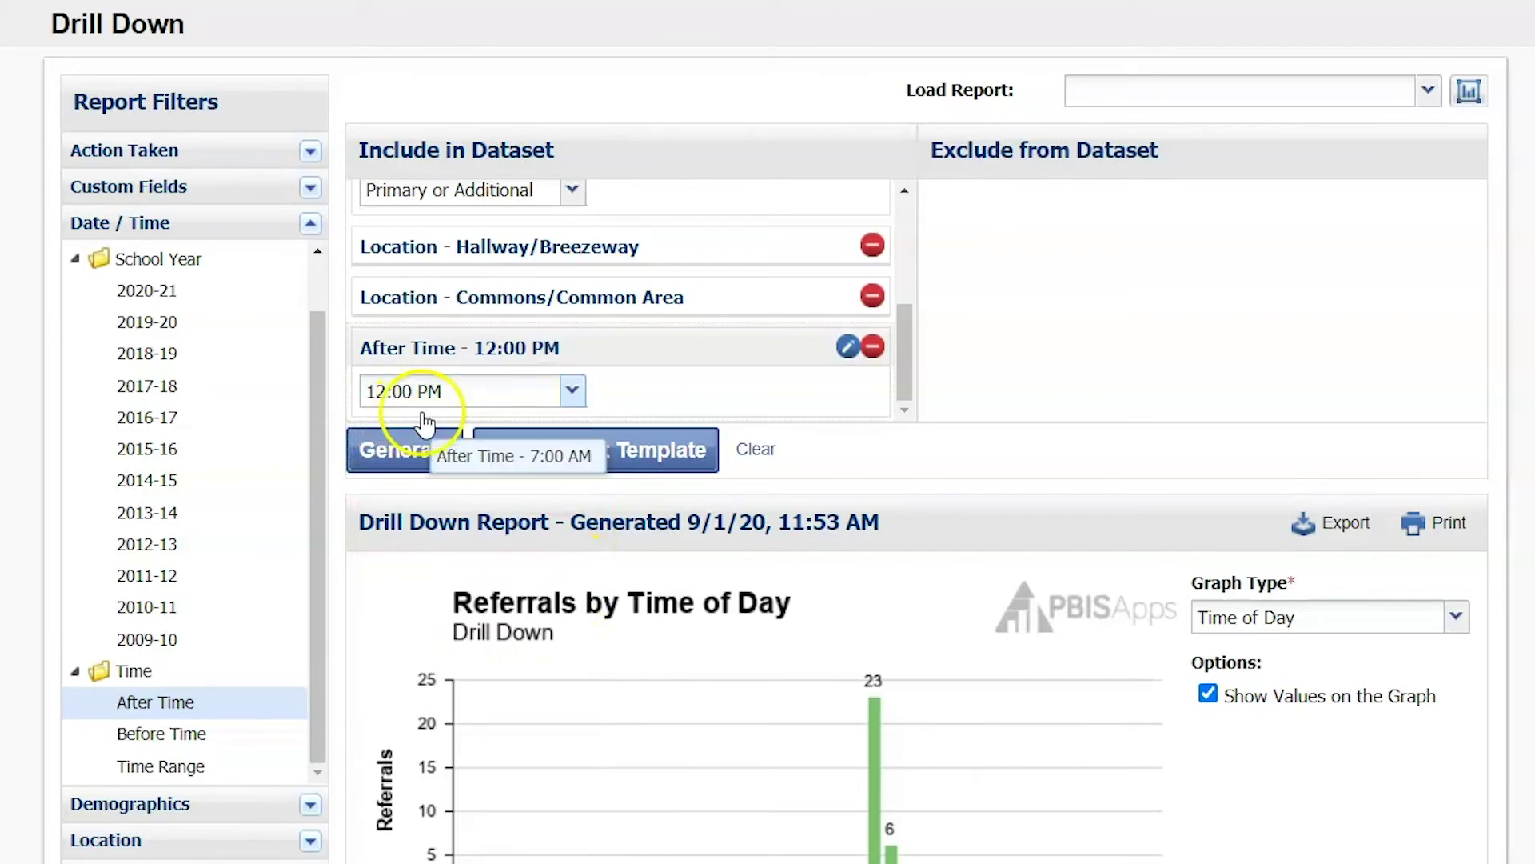
{"action": "left_click", "coordinate": [409, 462]}
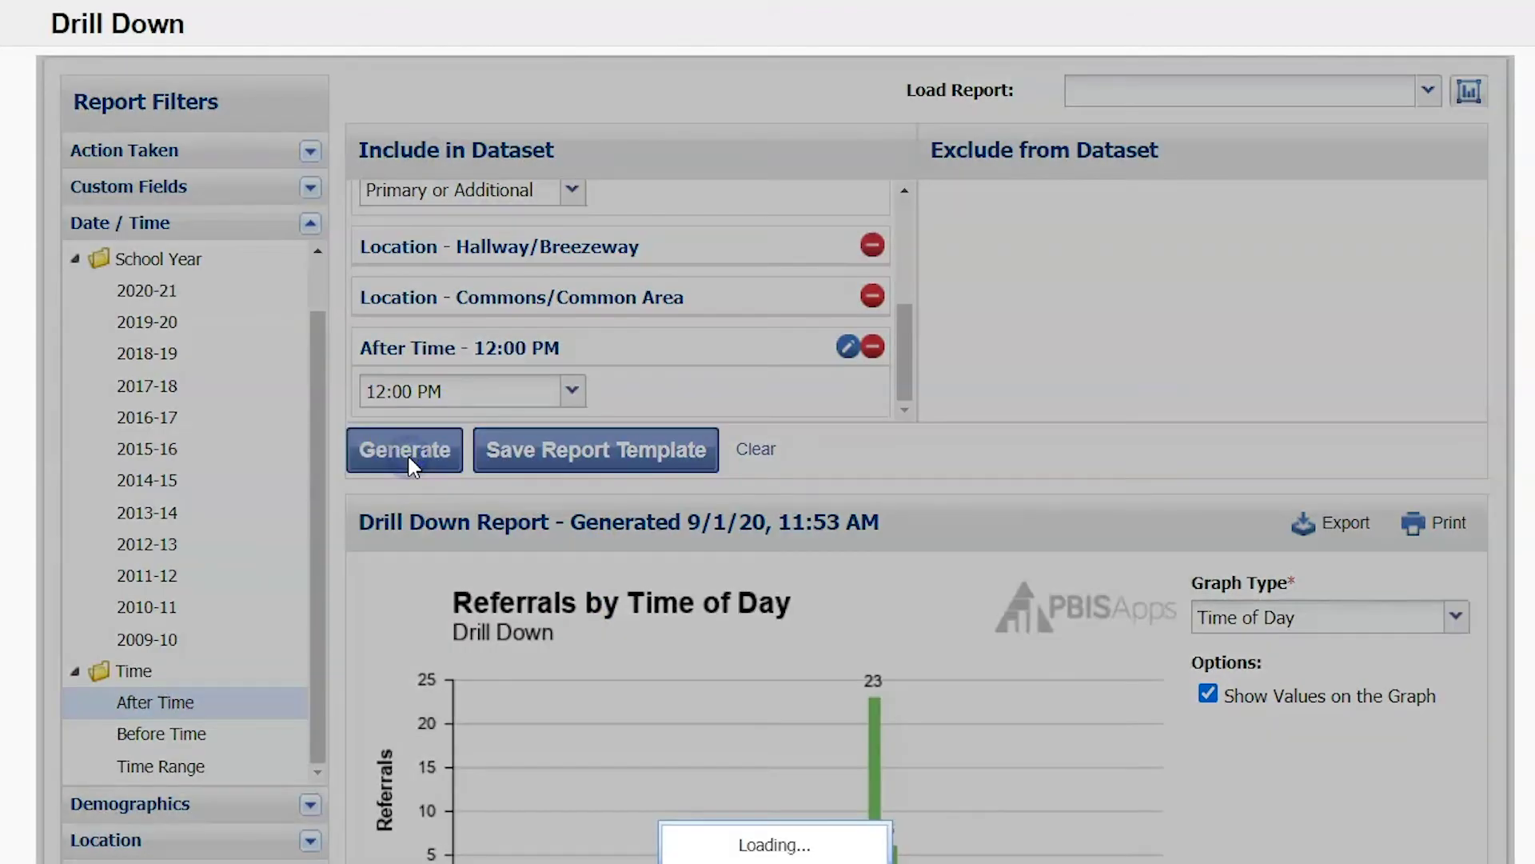
Step: Set the regenerated report's graph type to Perceived Motivation
{"action": "scroll", "coordinate": [406, 464], "scroll_direction": "down", "scroll_amount": 3}
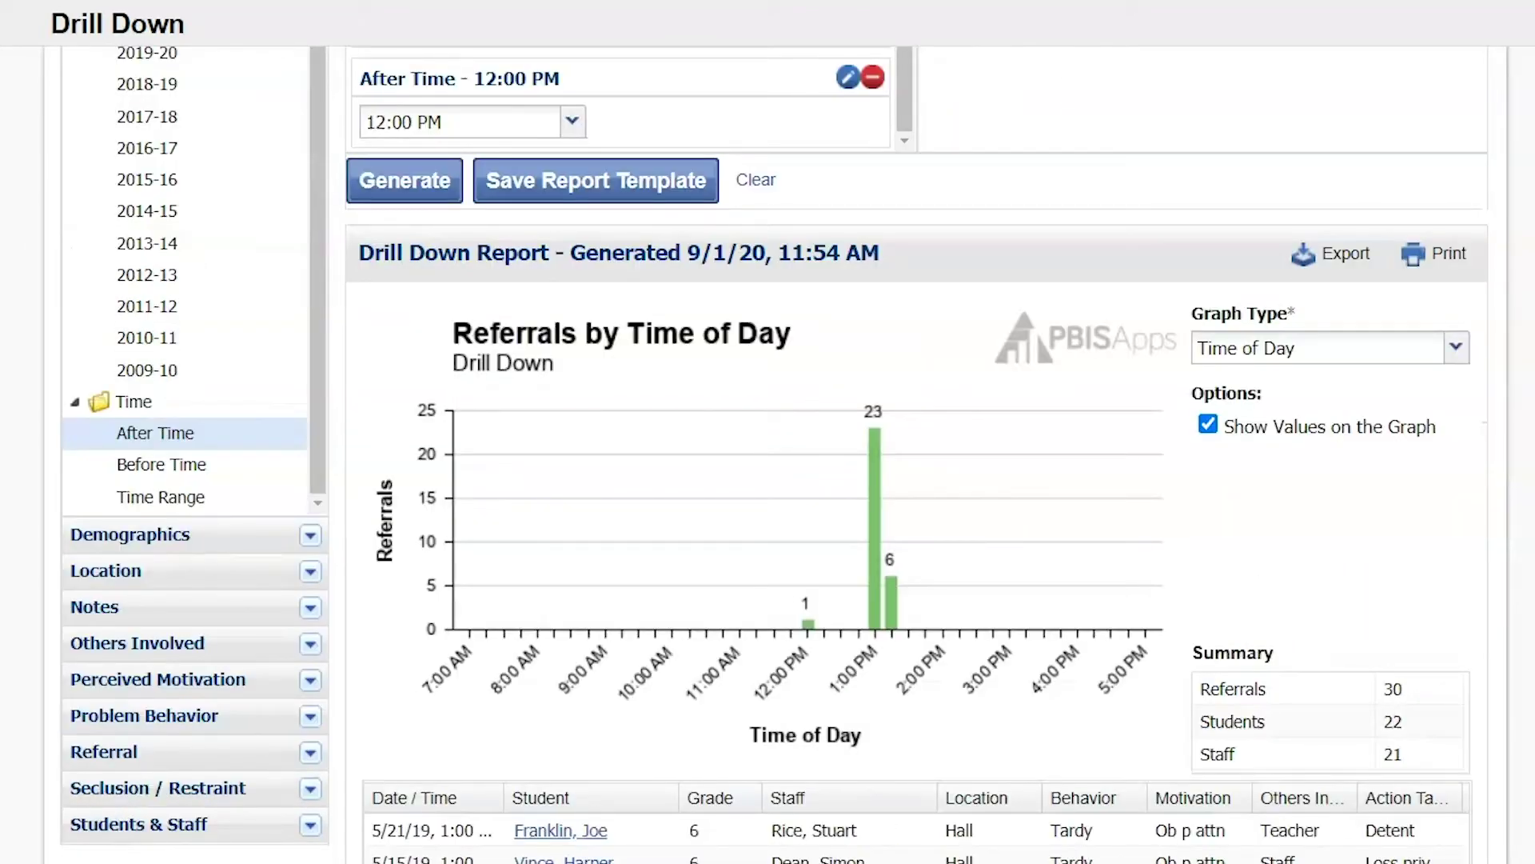
{"action": "left_click", "coordinate": [1457, 349]}
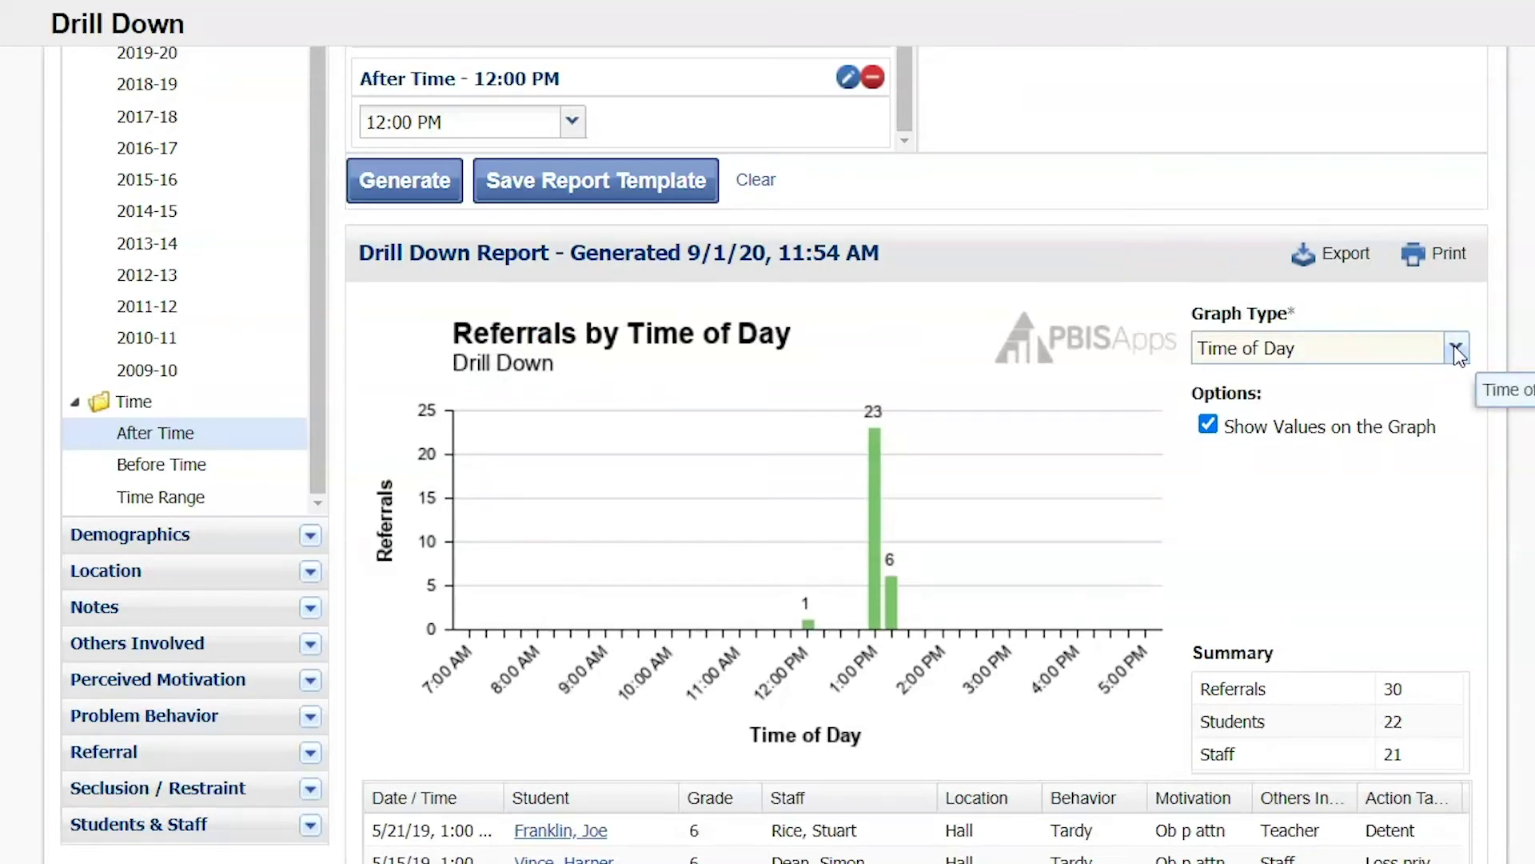
{"action": "left_click", "coordinate": [1456, 349]}
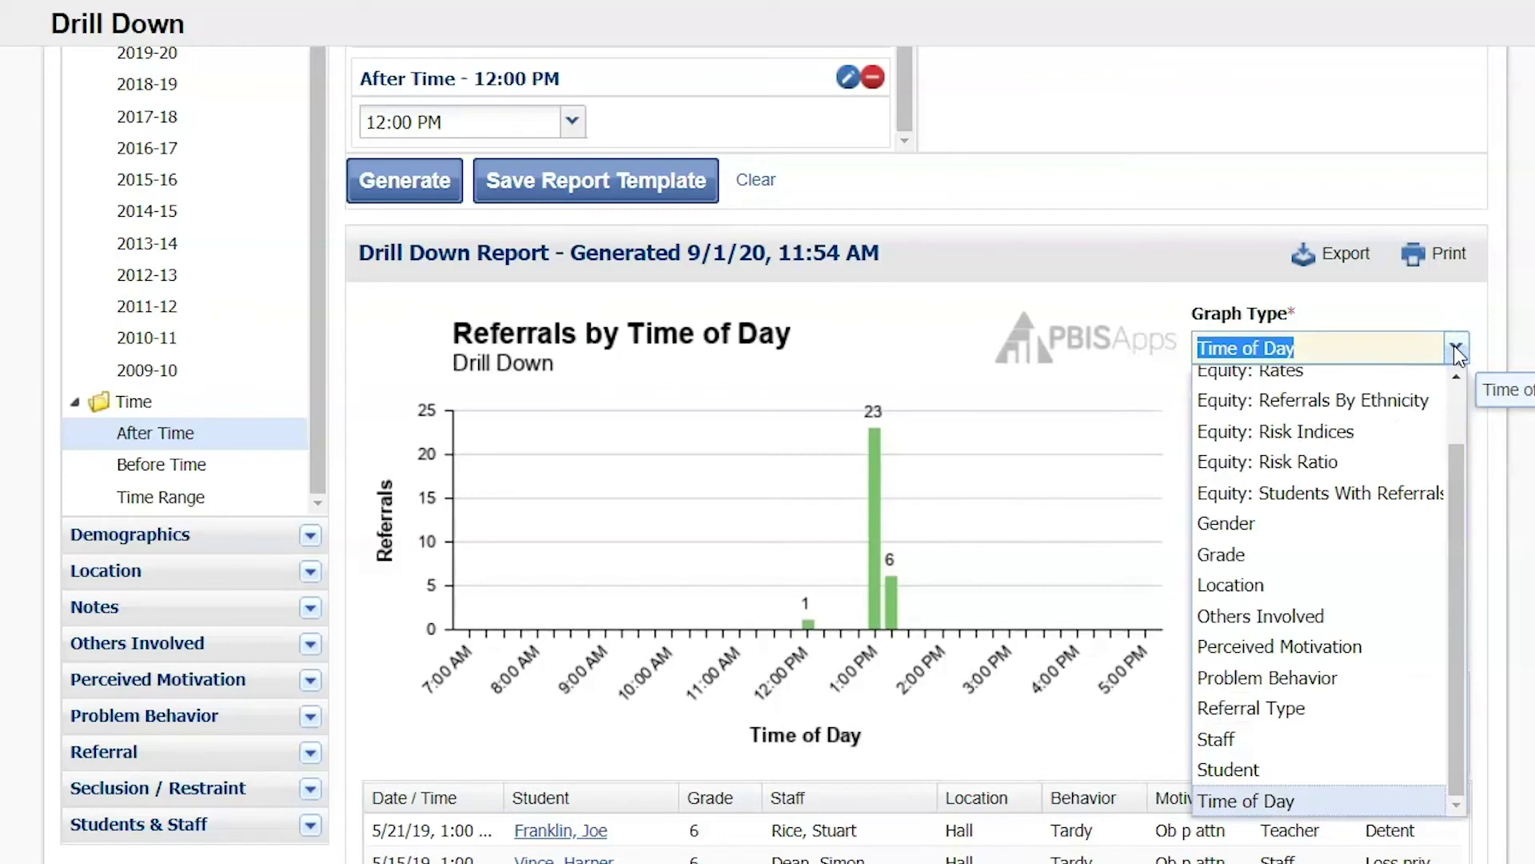
{"action": "left_click", "coordinate": [1461, 470]}
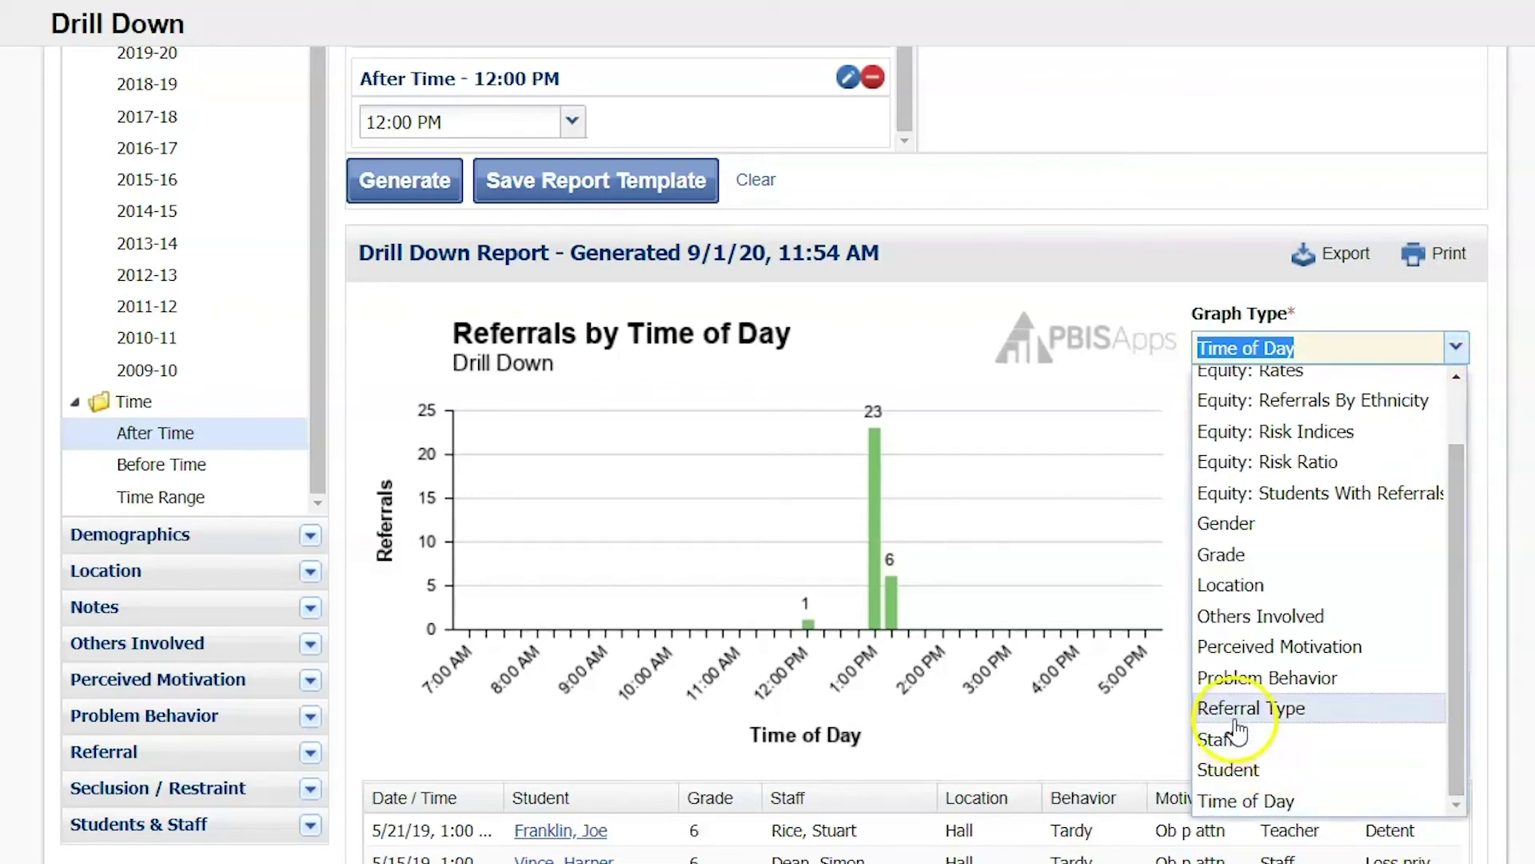
{"action": "left_click", "coordinate": [1242, 648]}
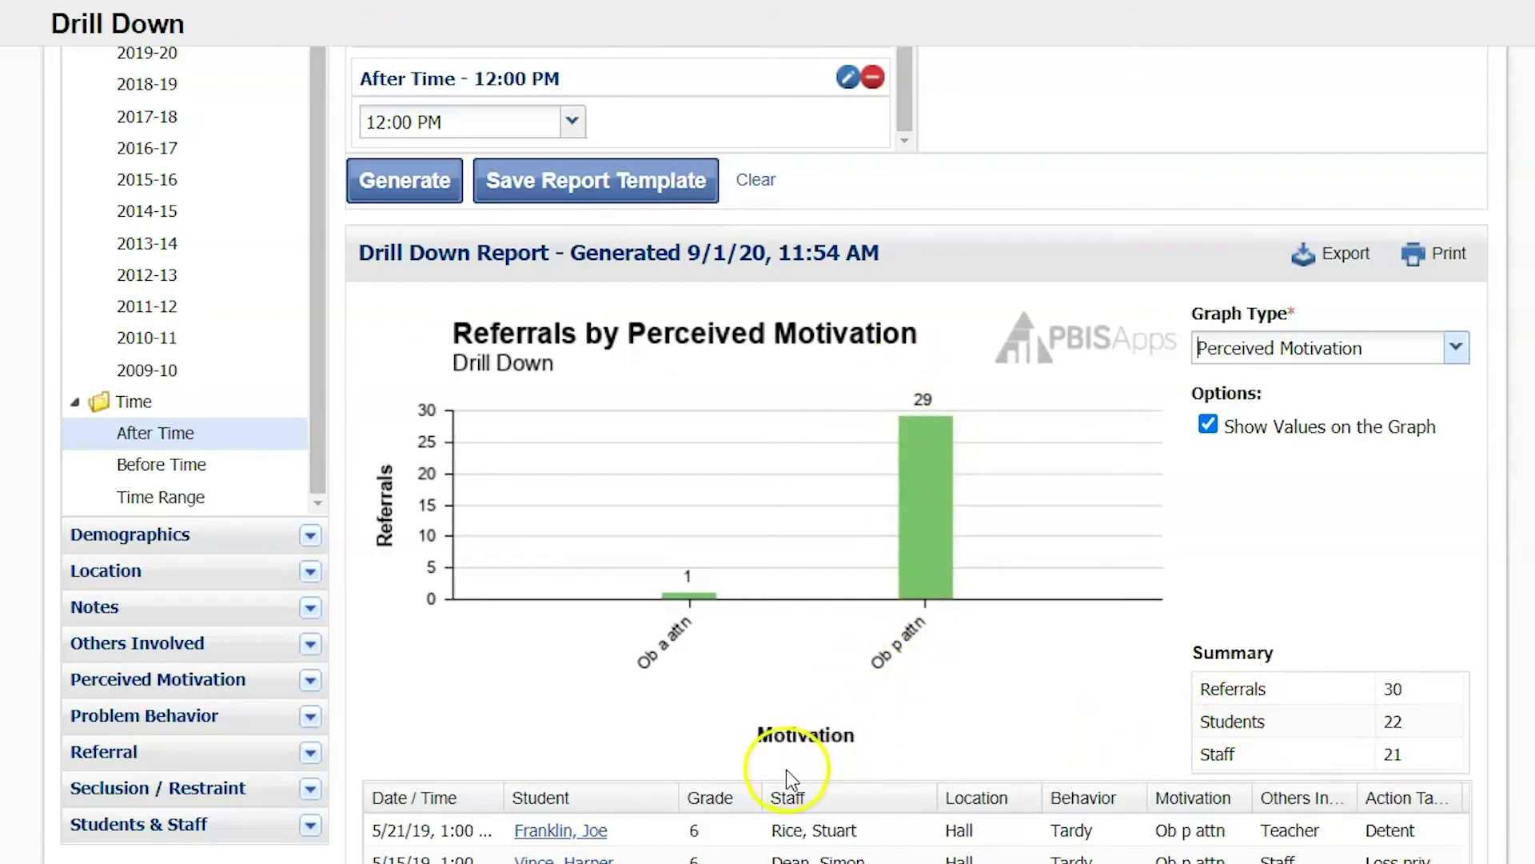
Step: Review all filters included in the dataset together with the Perceived Motivation graph
{"action": "scroll", "coordinate": [908, 80], "scroll_direction": "up", "scroll_amount": 5}
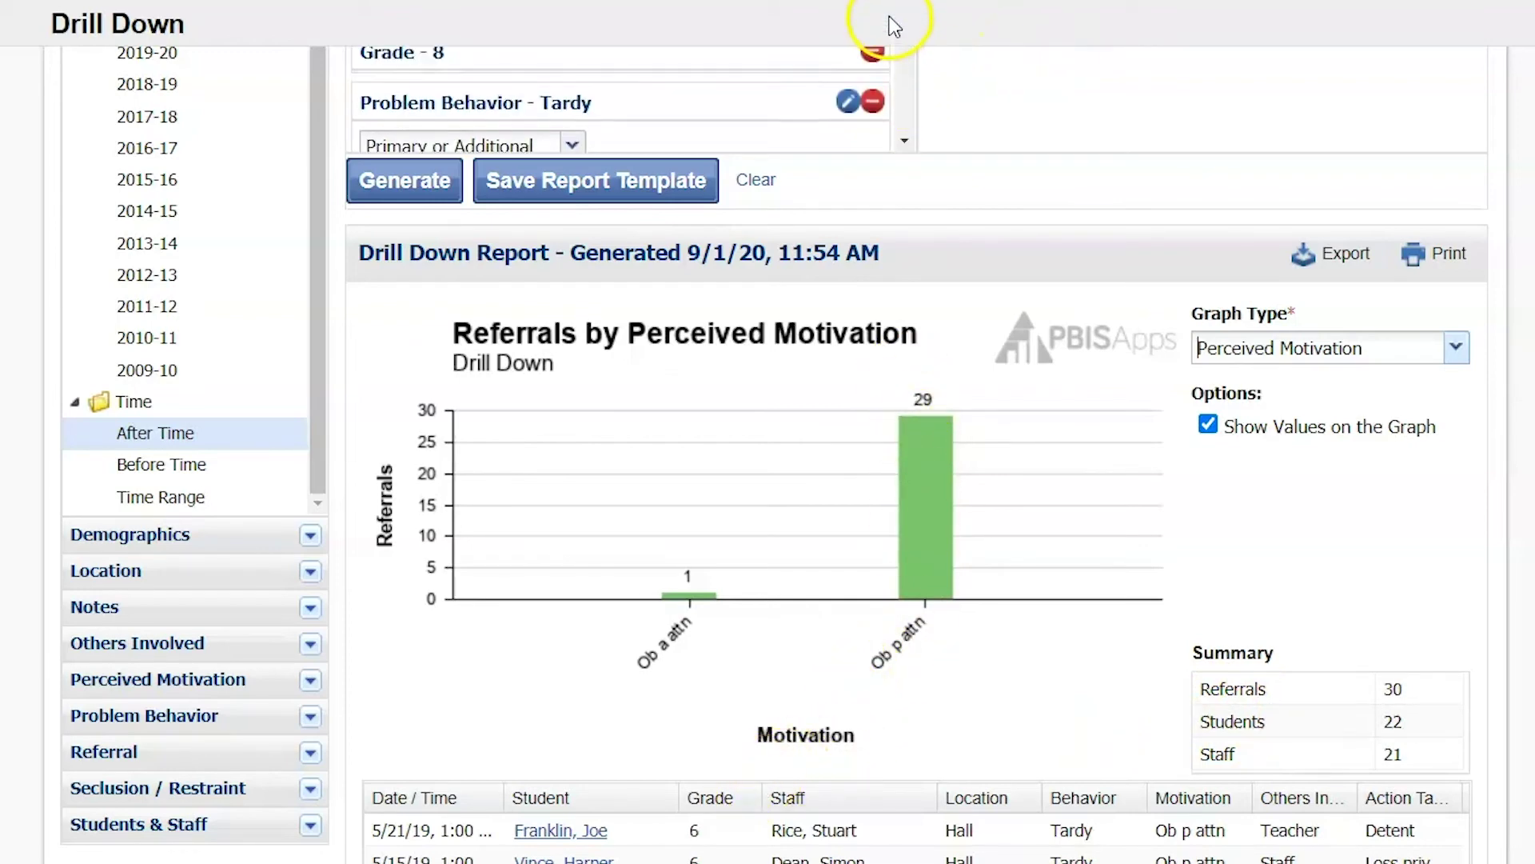
{"action": "scroll", "coordinate": [888, 64], "scroll_direction": "down", "scroll_amount": 1}
{"action": "scroll", "coordinate": [887, 63], "scroll_direction": "up", "scroll_amount": 1}
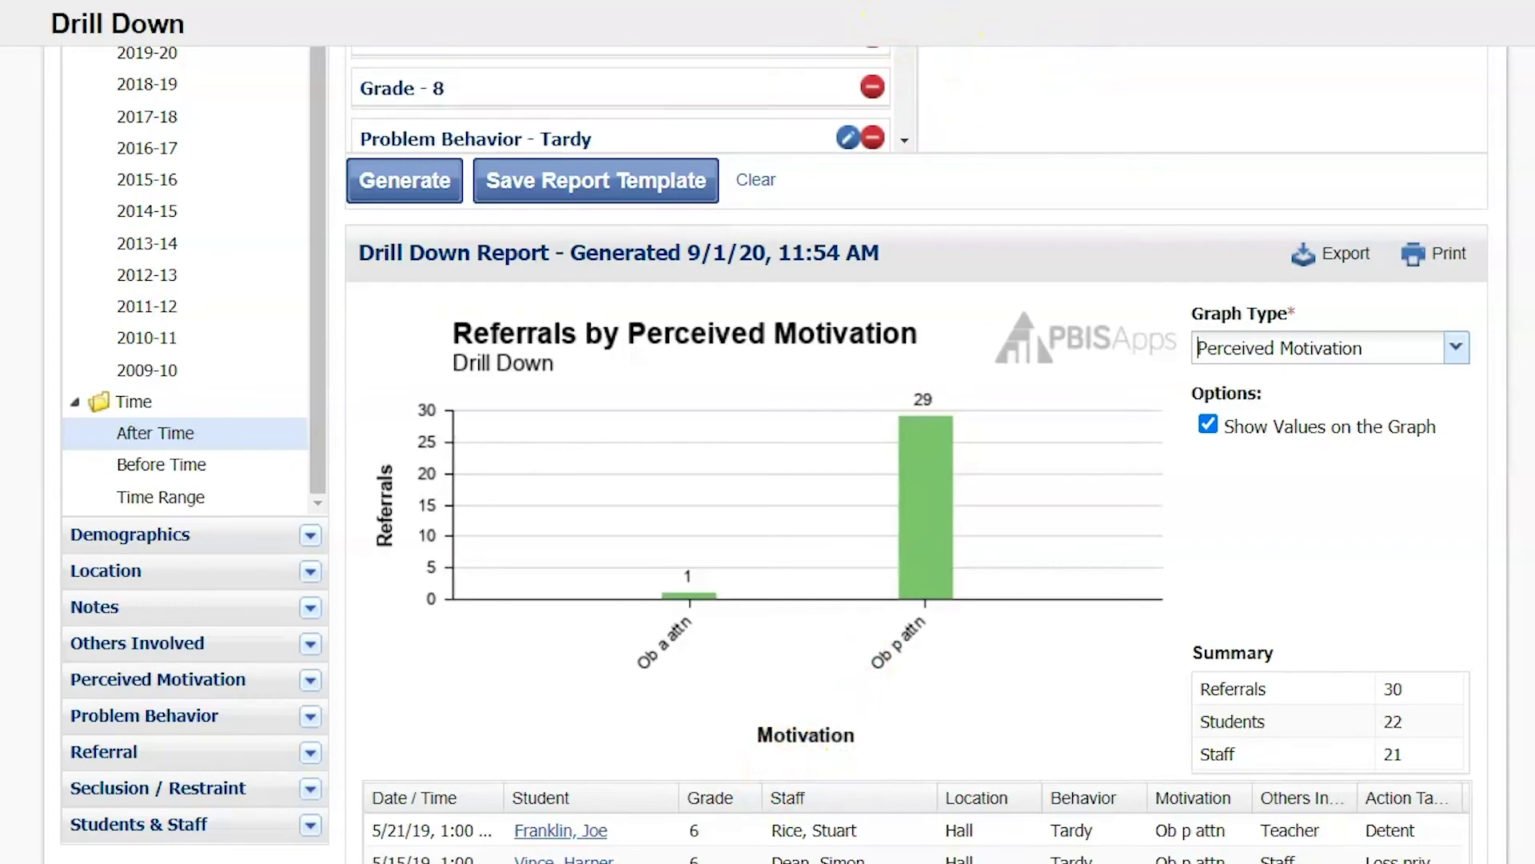
{"action": "scroll", "coordinate": [913, 161], "scroll_direction": "up", "scroll_amount": 5}
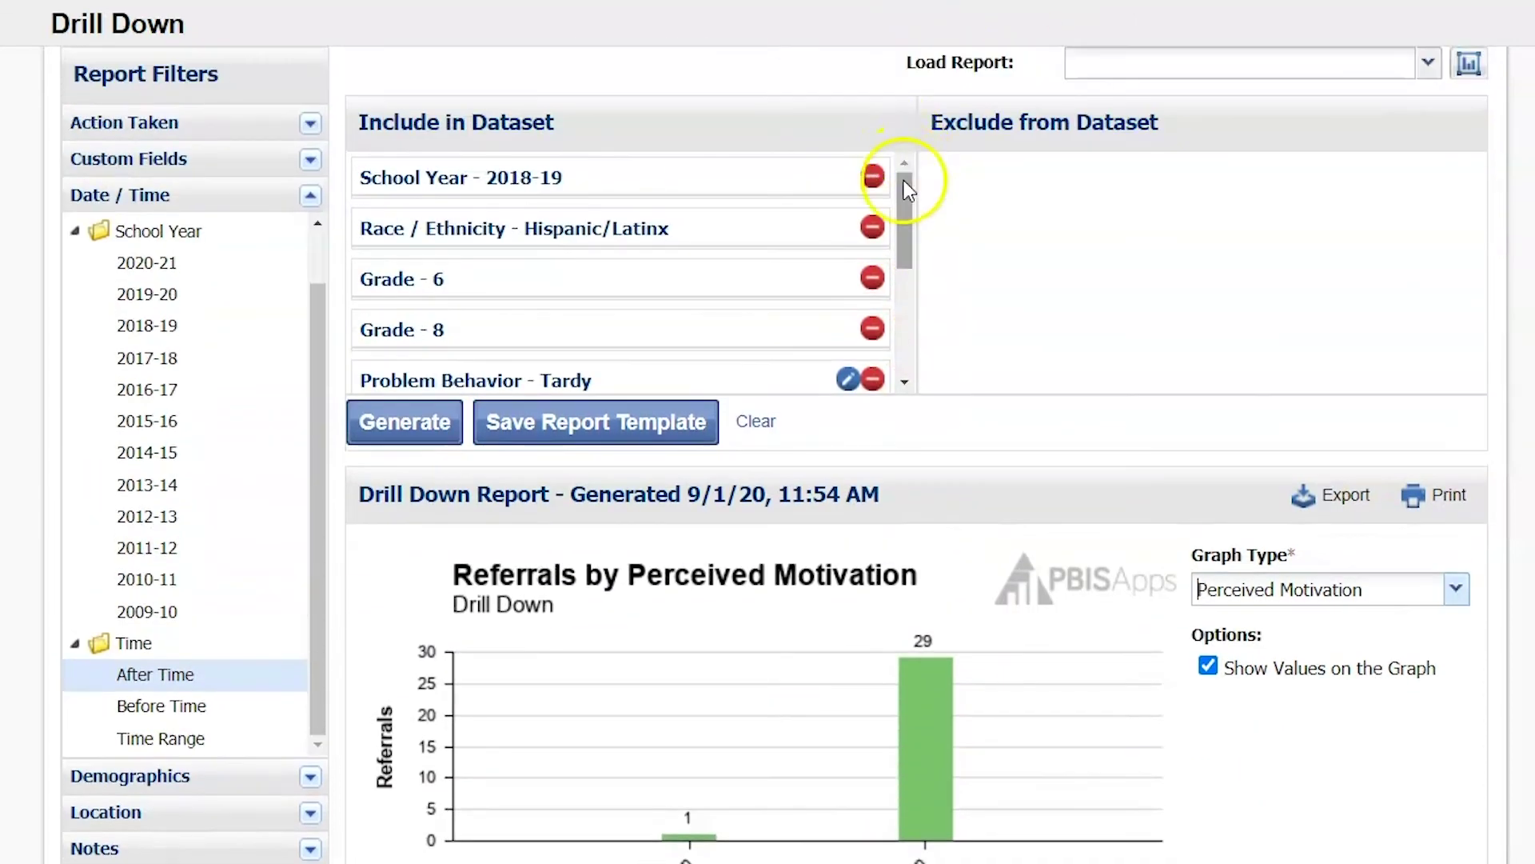
{"action": "scroll", "coordinate": [898, 223], "scroll_direction": "down", "scroll_amount": 5}
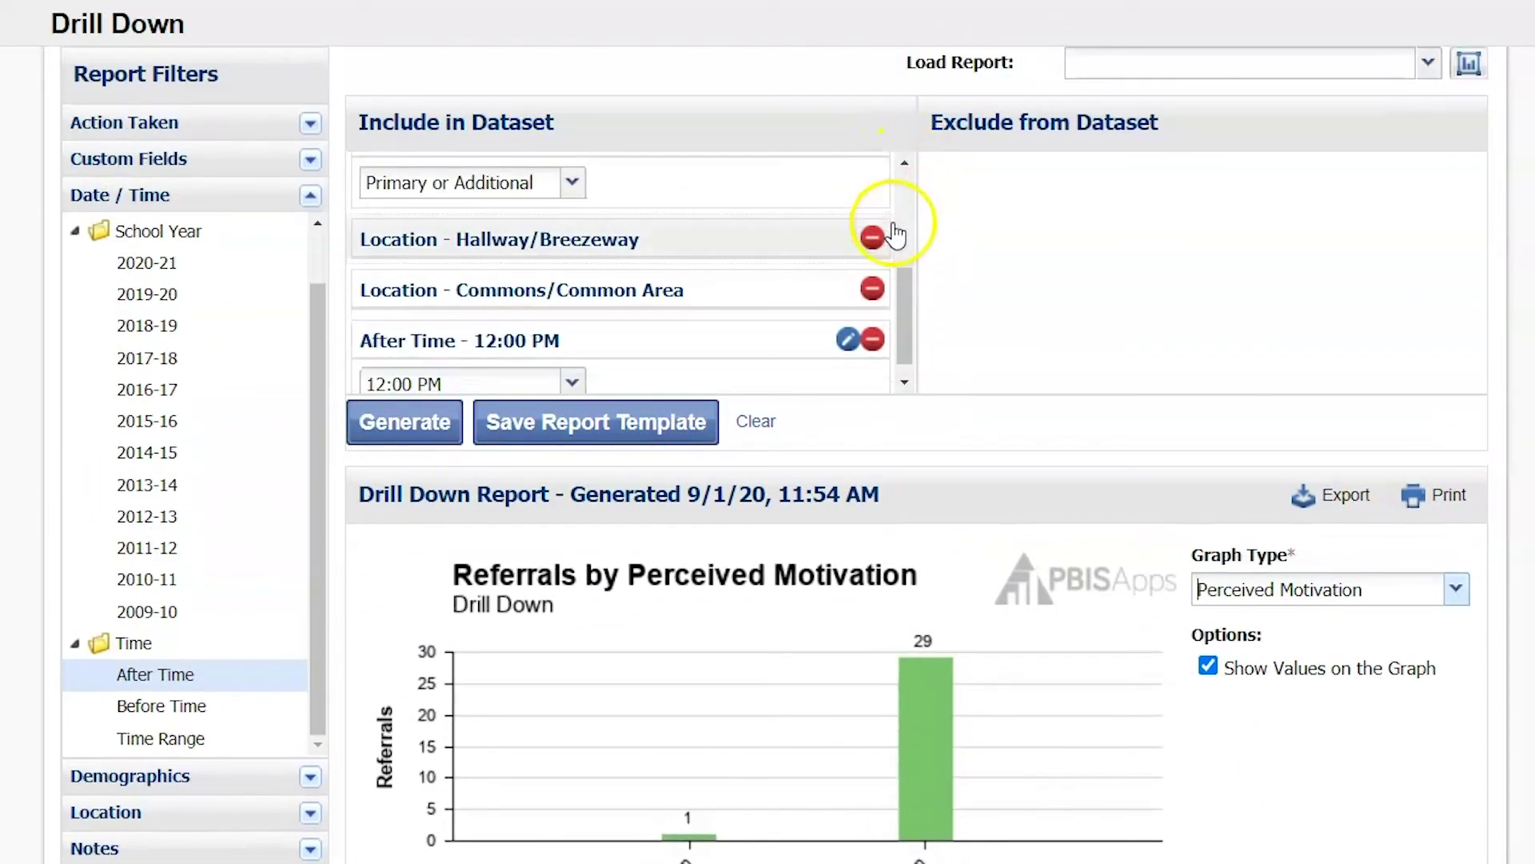
{"action": "scroll", "coordinate": [895, 243], "scroll_direction": "down", "scroll_amount": 3}
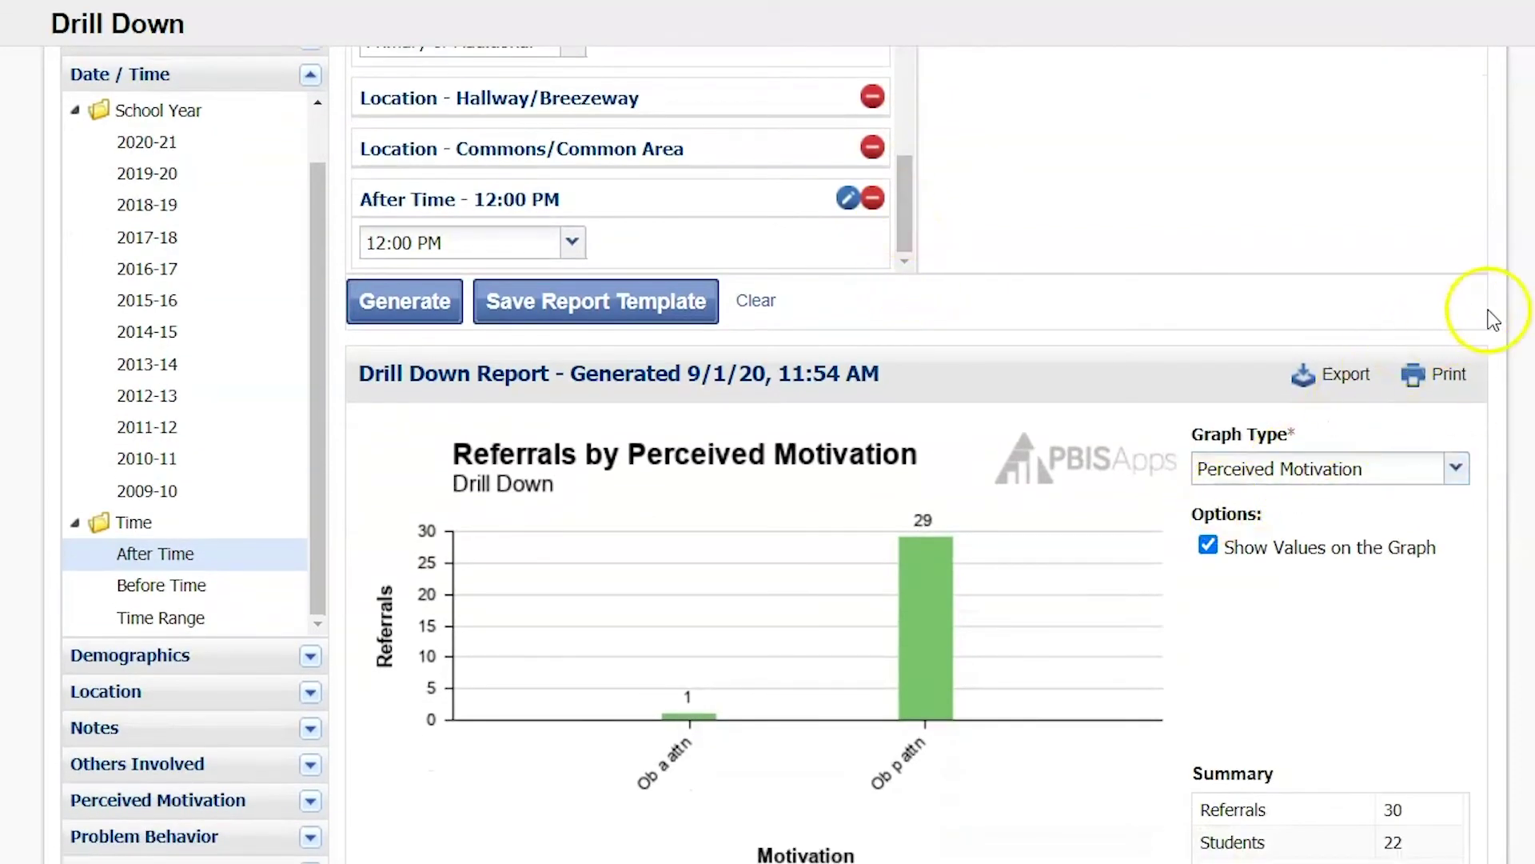
{"action": "scroll", "coordinate": [1197, 209], "scroll_direction": "down", "scroll_amount": 3}
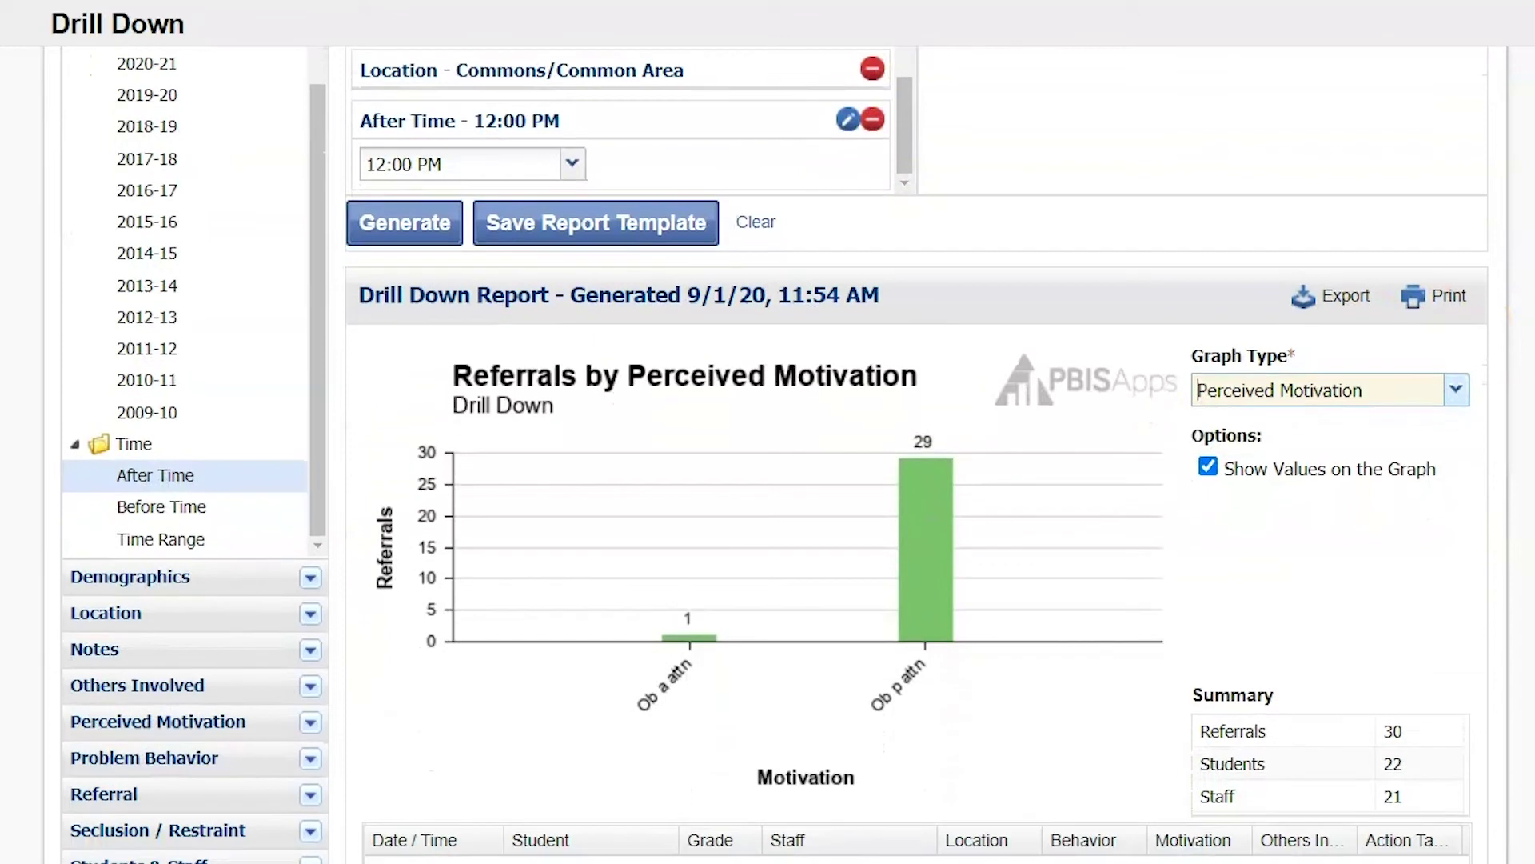
Step: Examine the individual referrals listed below the Perceived Motivation graph in the Drill Down report
{"action": "scroll", "coordinate": [768, 455], "scroll_direction": "down", "scroll_amount": 2}
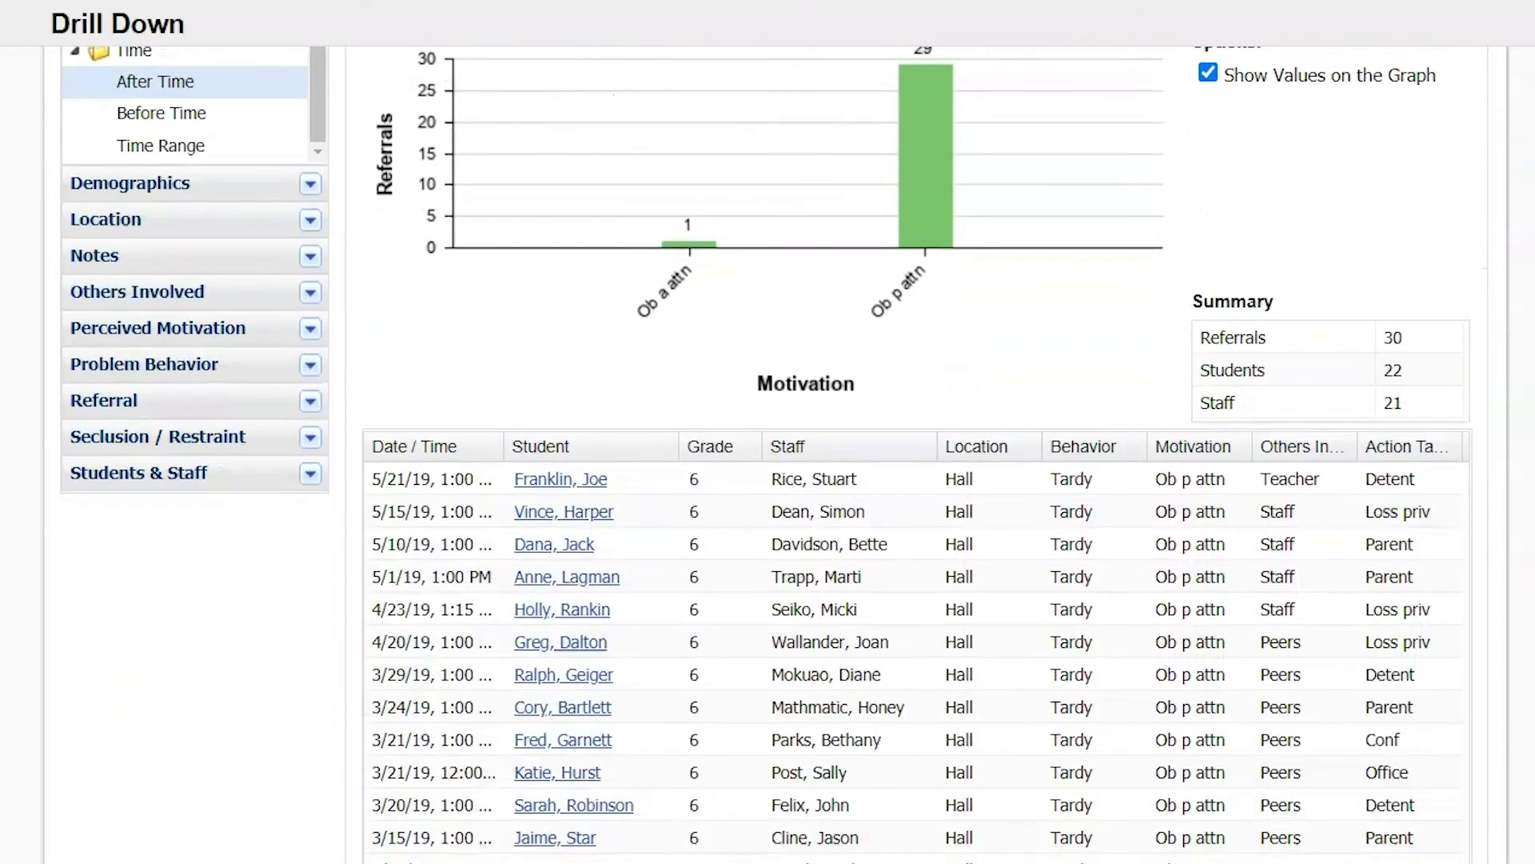
{"action": "scroll", "coordinate": [768, 456], "scroll_direction": "down", "scroll_amount": 3}
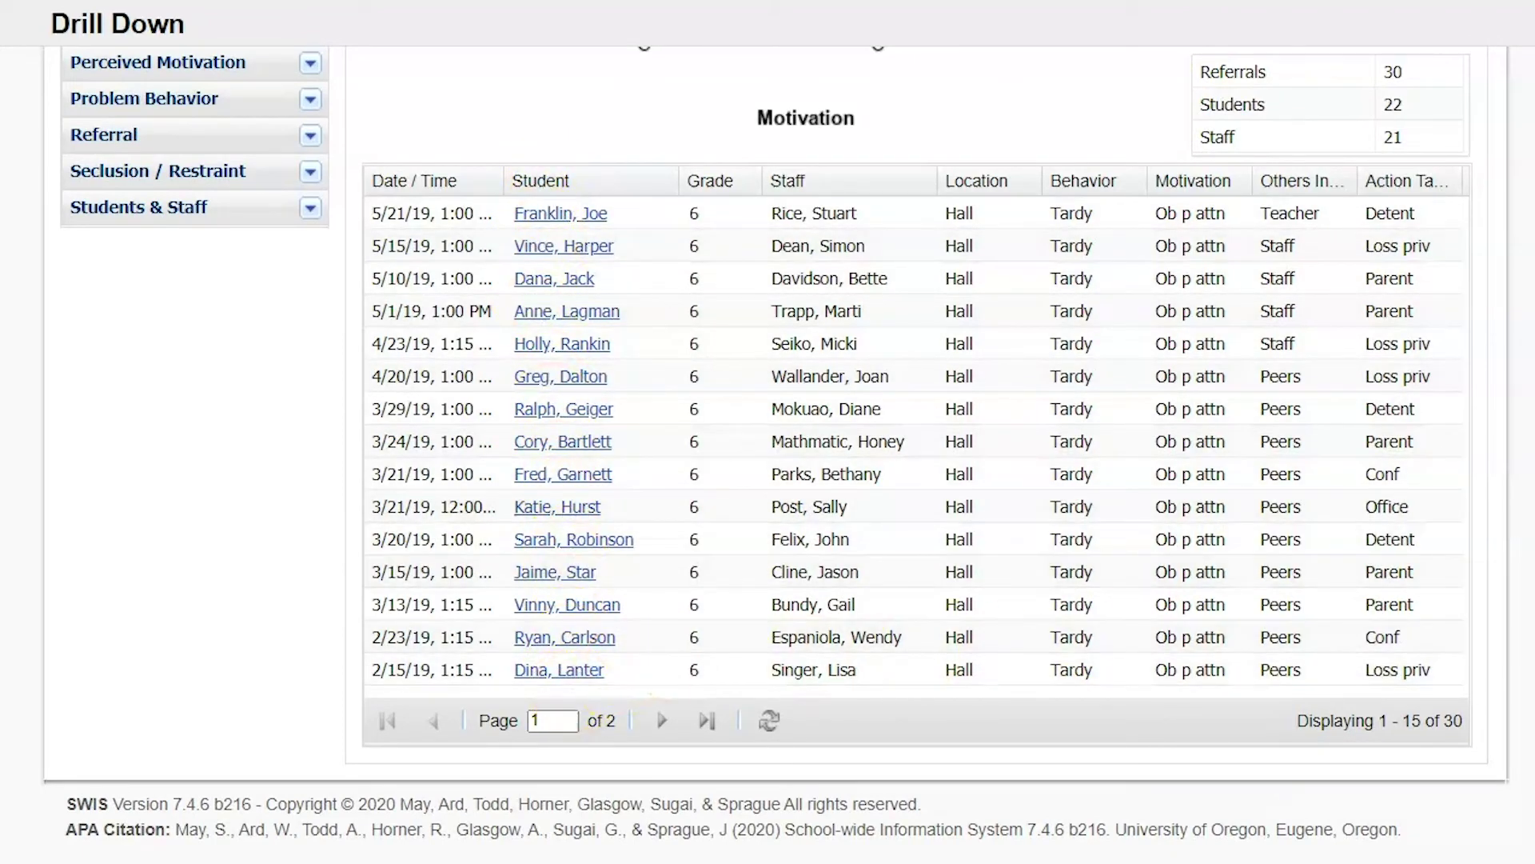
{"action": "scroll", "coordinate": [1498, 302], "scroll_direction": "up", "scroll_amount": 8}
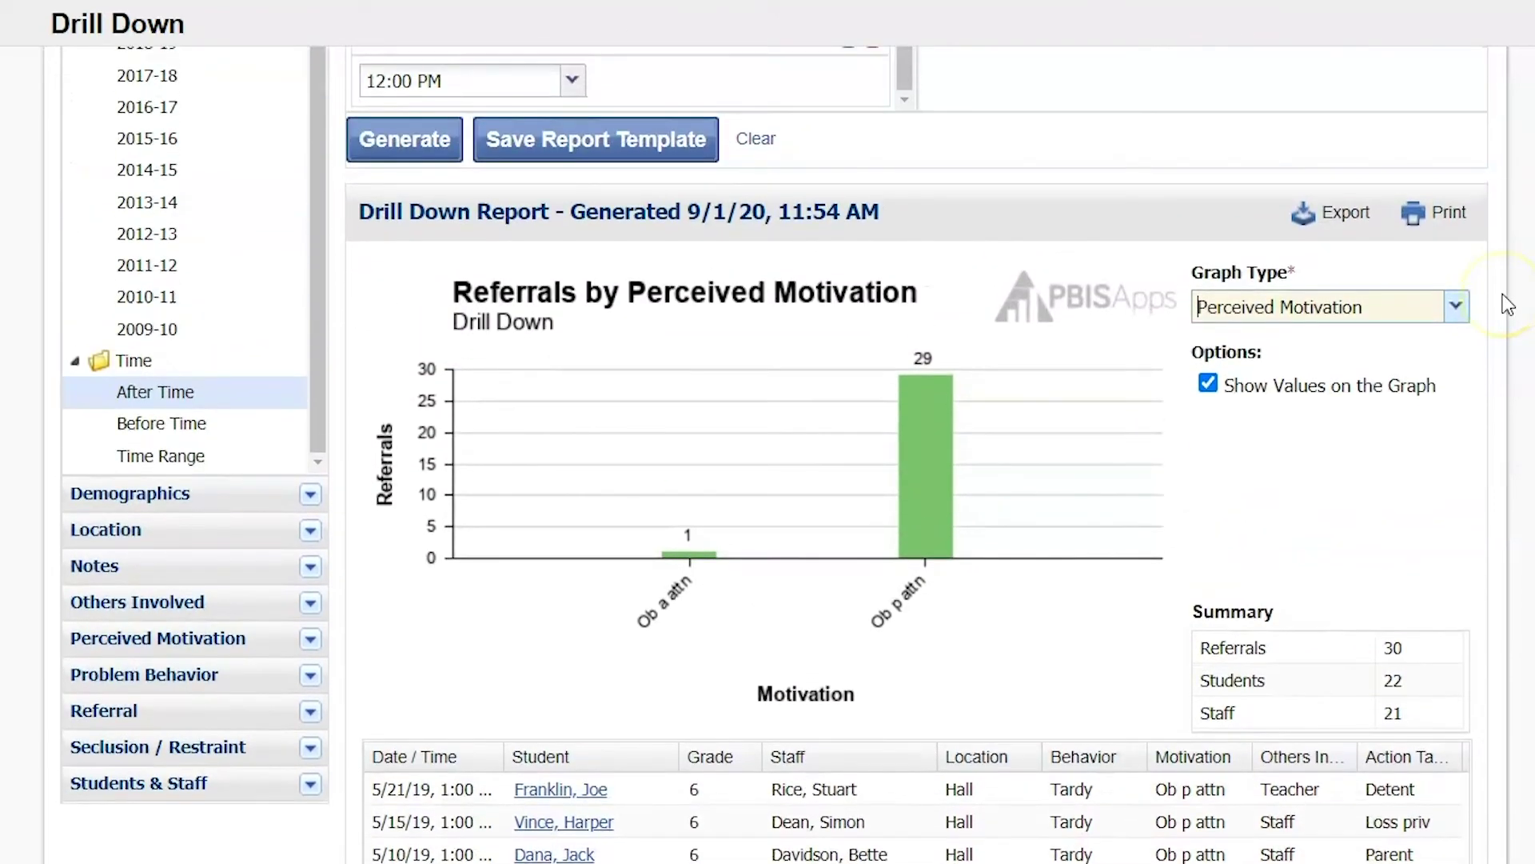
{"action": "scroll", "coordinate": [1507, 304], "scroll_direction": "up", "scroll_amount": 2}
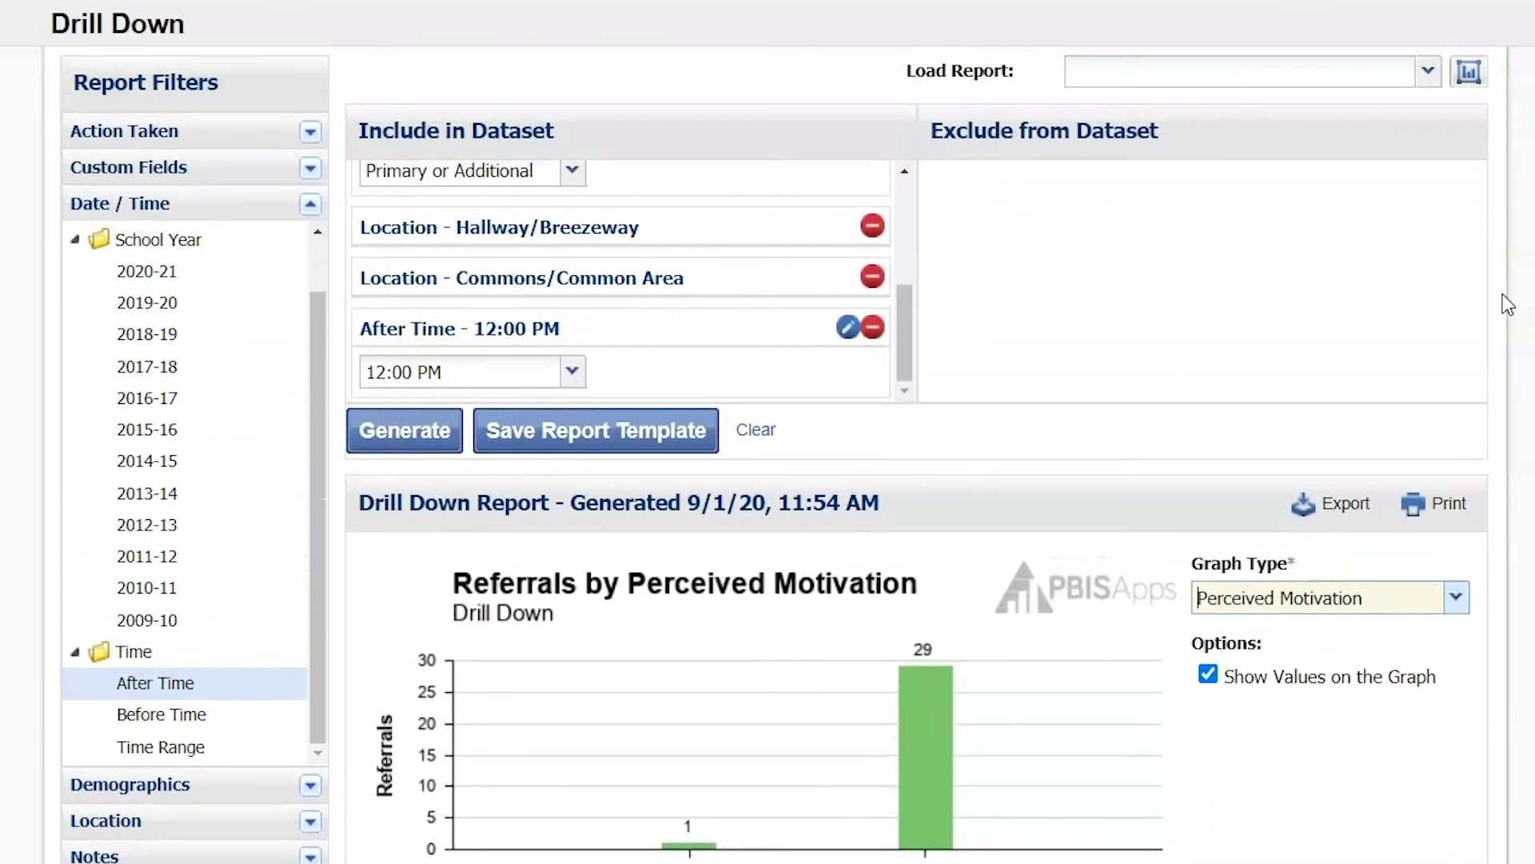
Step: Check the earlier filters included in the dataset and collapse the Date / Time filter group
{"action": "scroll", "coordinate": [1507, 304], "scroll_direction": "up", "scroll_amount": 1}
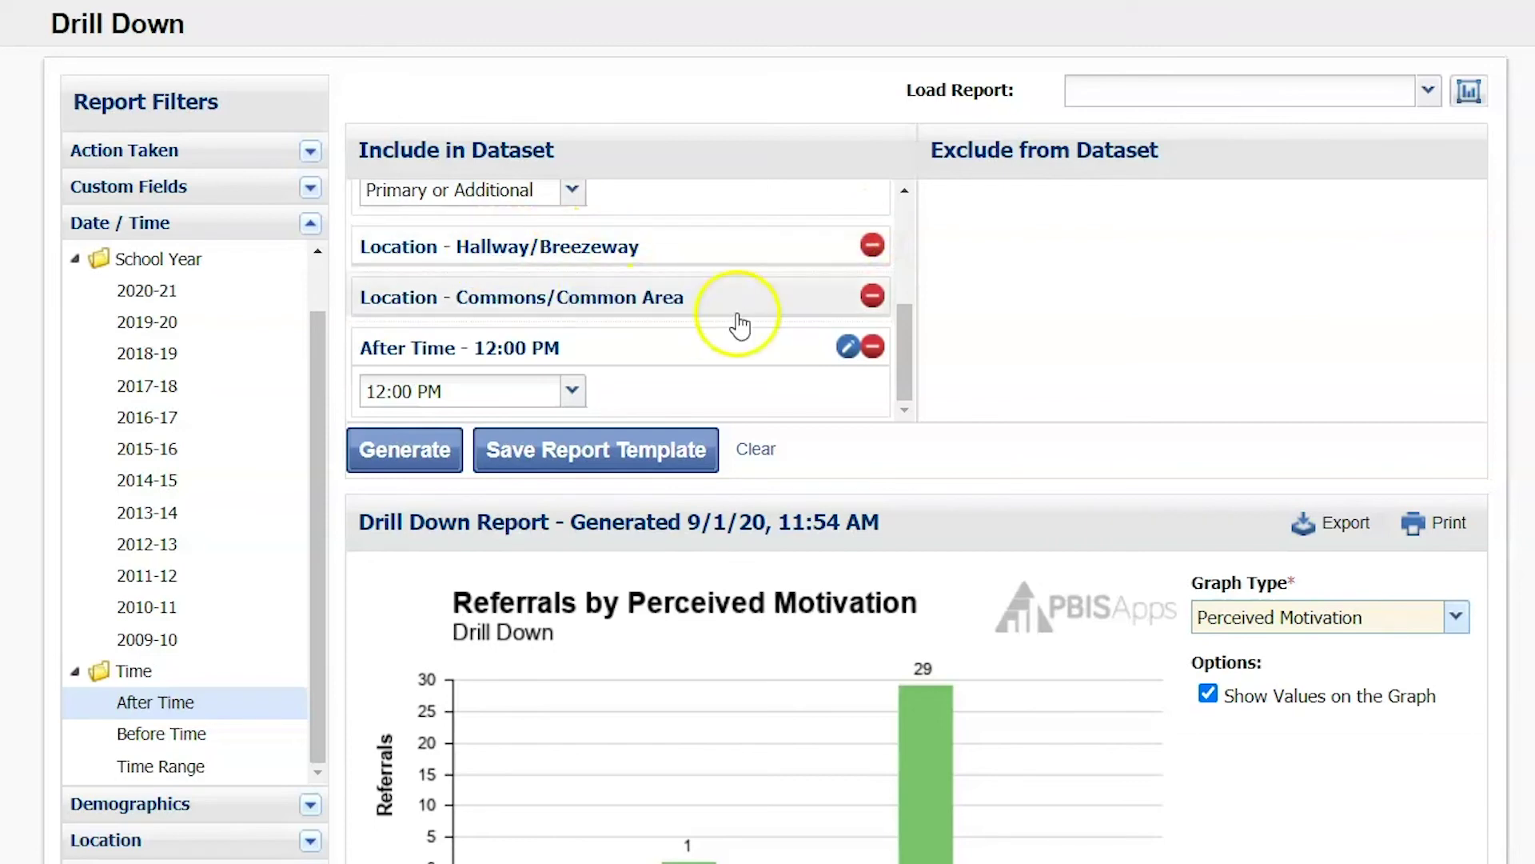
{"action": "left_click_drag", "start_coordinate": [904, 330], "coordinate": [911, 226]}
{"action": "left_click", "coordinate": [311, 227]}
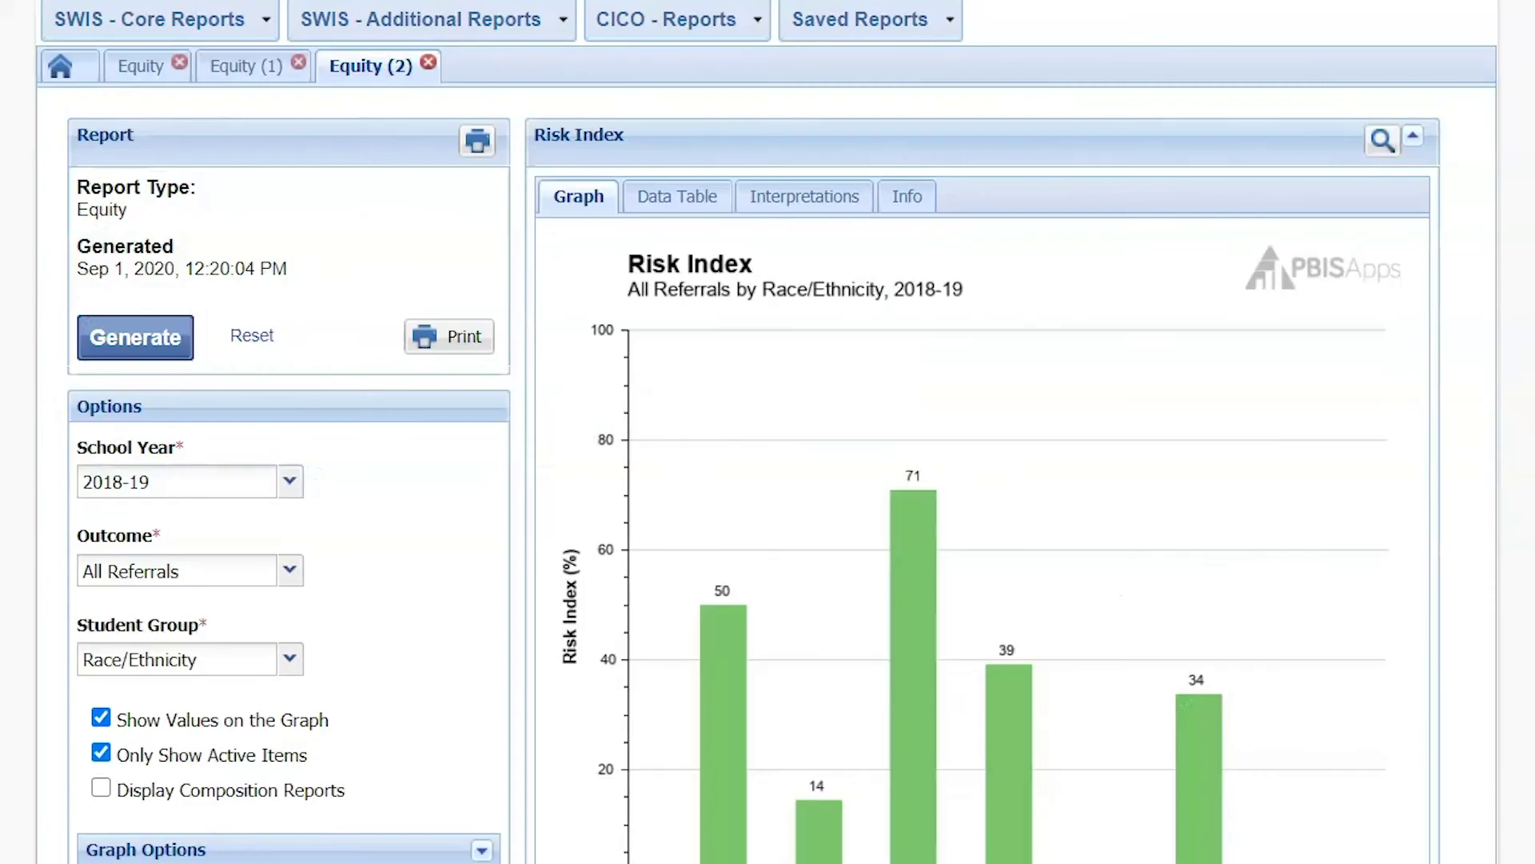
Step: Review the Risk Index, Risk Ratio and Rates by Group graphs in the 2018-19 Equity report for all referrals by race/ethnicity
{"action": "scroll", "coordinate": [768, 431], "scroll_direction": "down", "scroll_amount": 3}
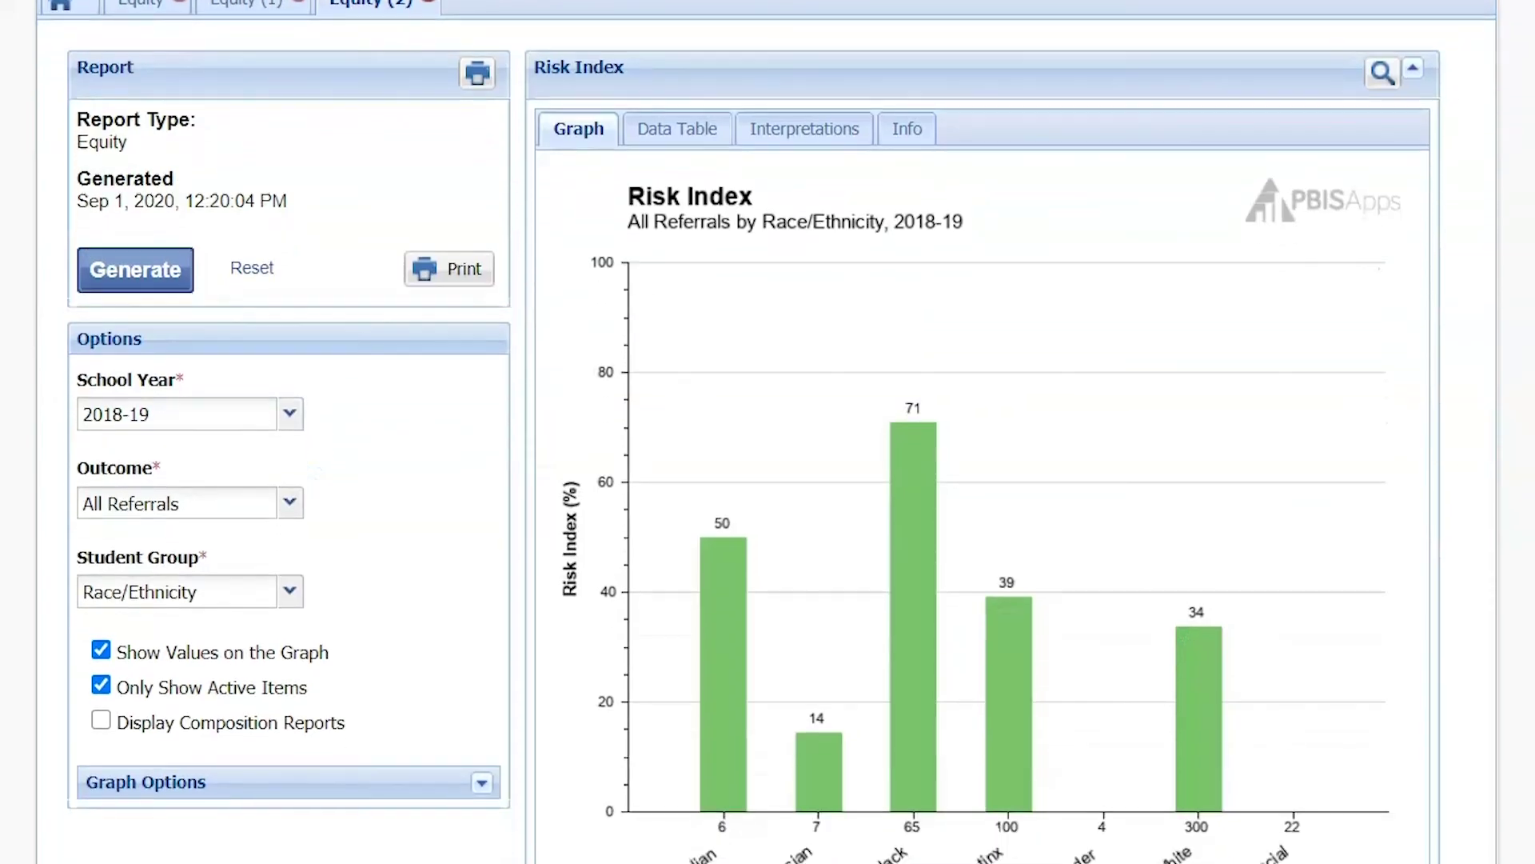
{"action": "scroll", "coordinate": [767, 431], "scroll_direction": "down", "scroll_amount": 10}
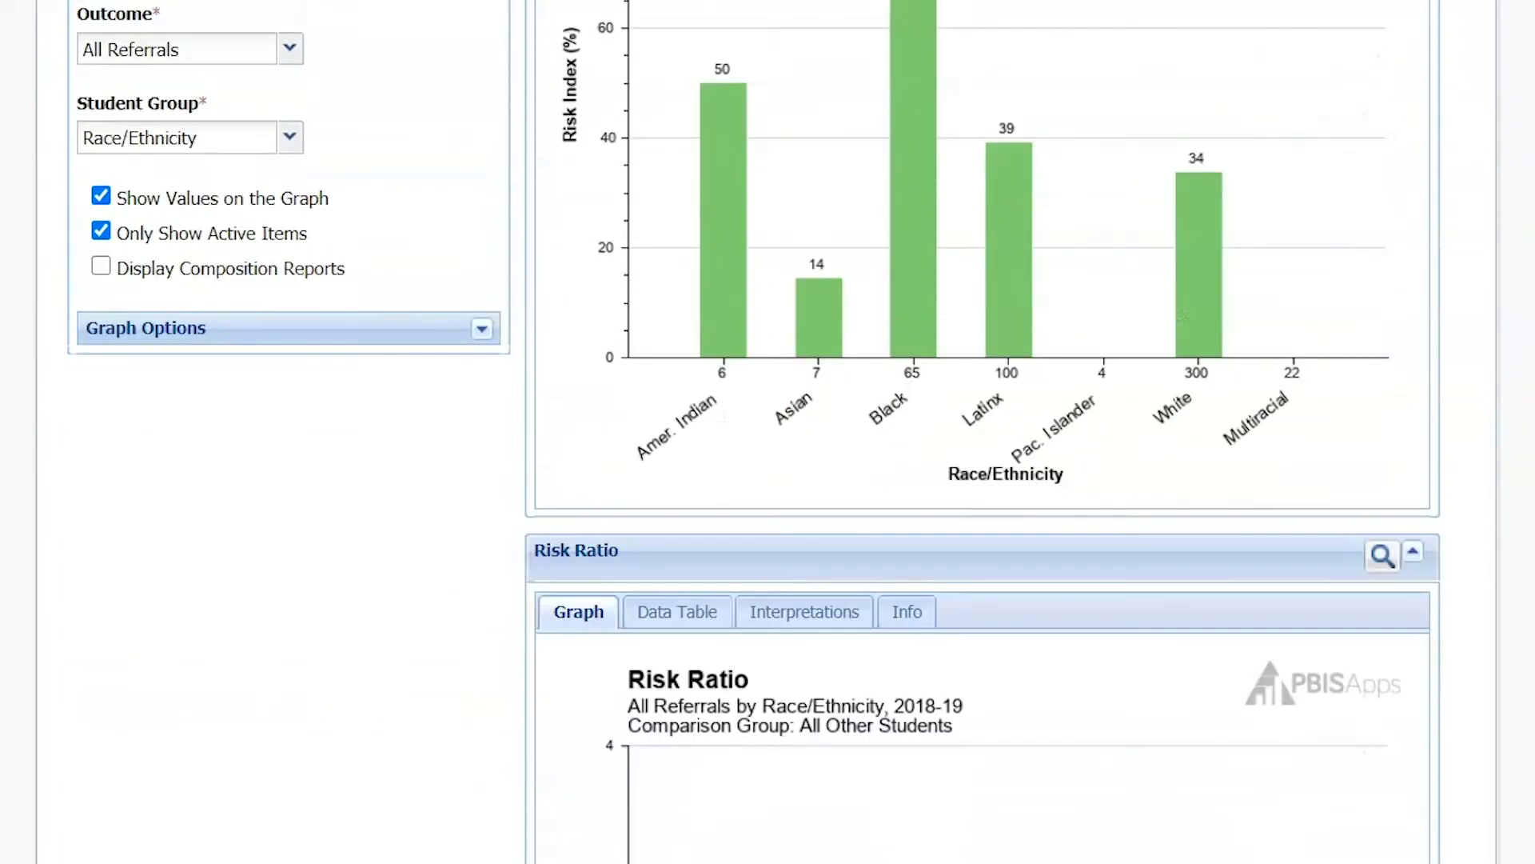
{"action": "scroll", "coordinate": [982, 432], "scroll_direction": "down", "scroll_amount": 11}
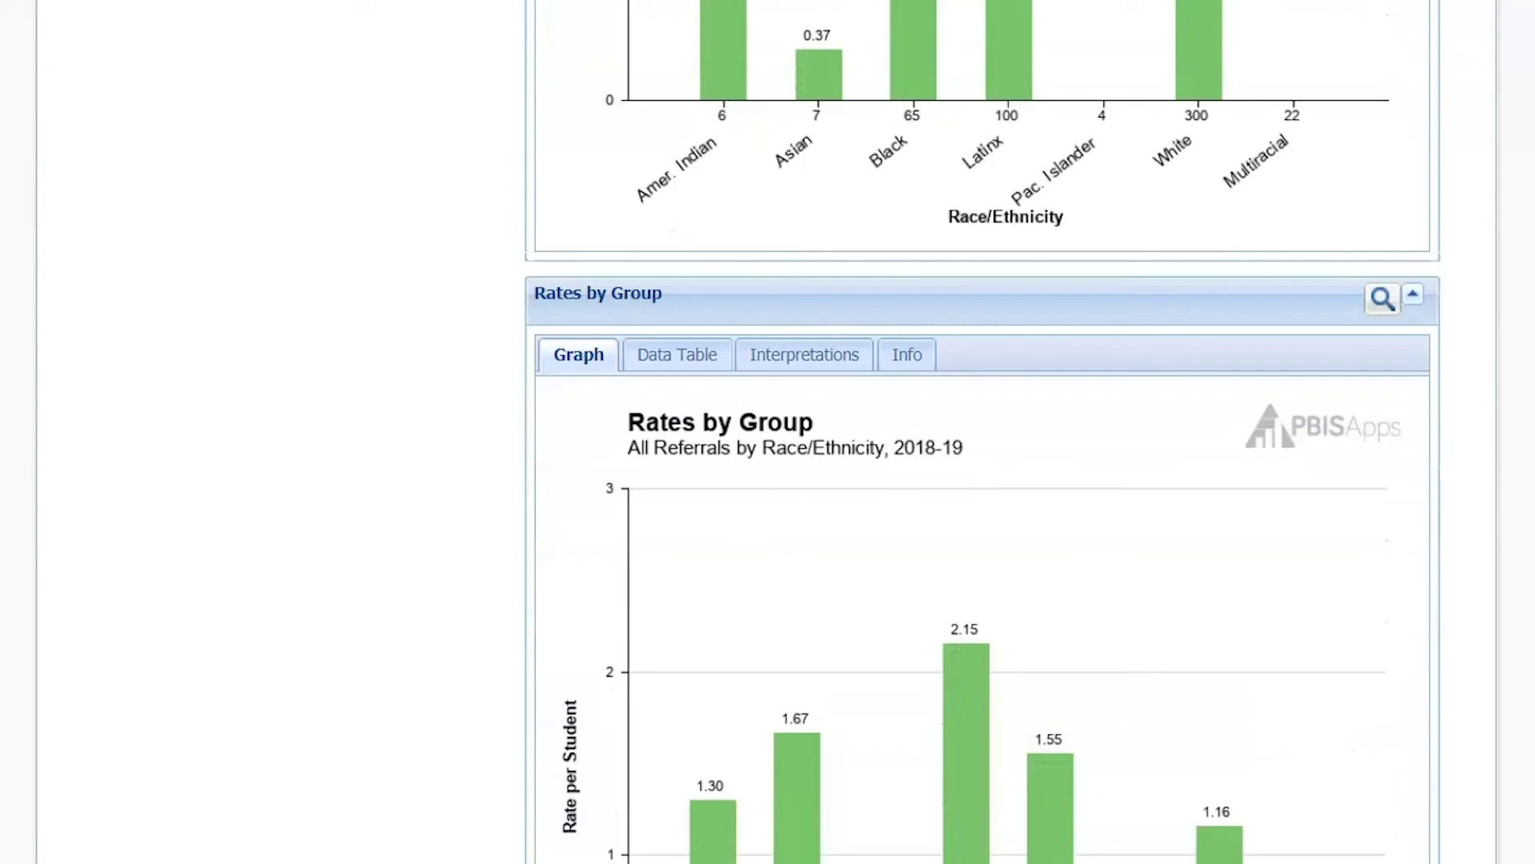
{"action": "scroll", "coordinate": [982, 431], "scroll_direction": "up", "scroll_amount": 12}
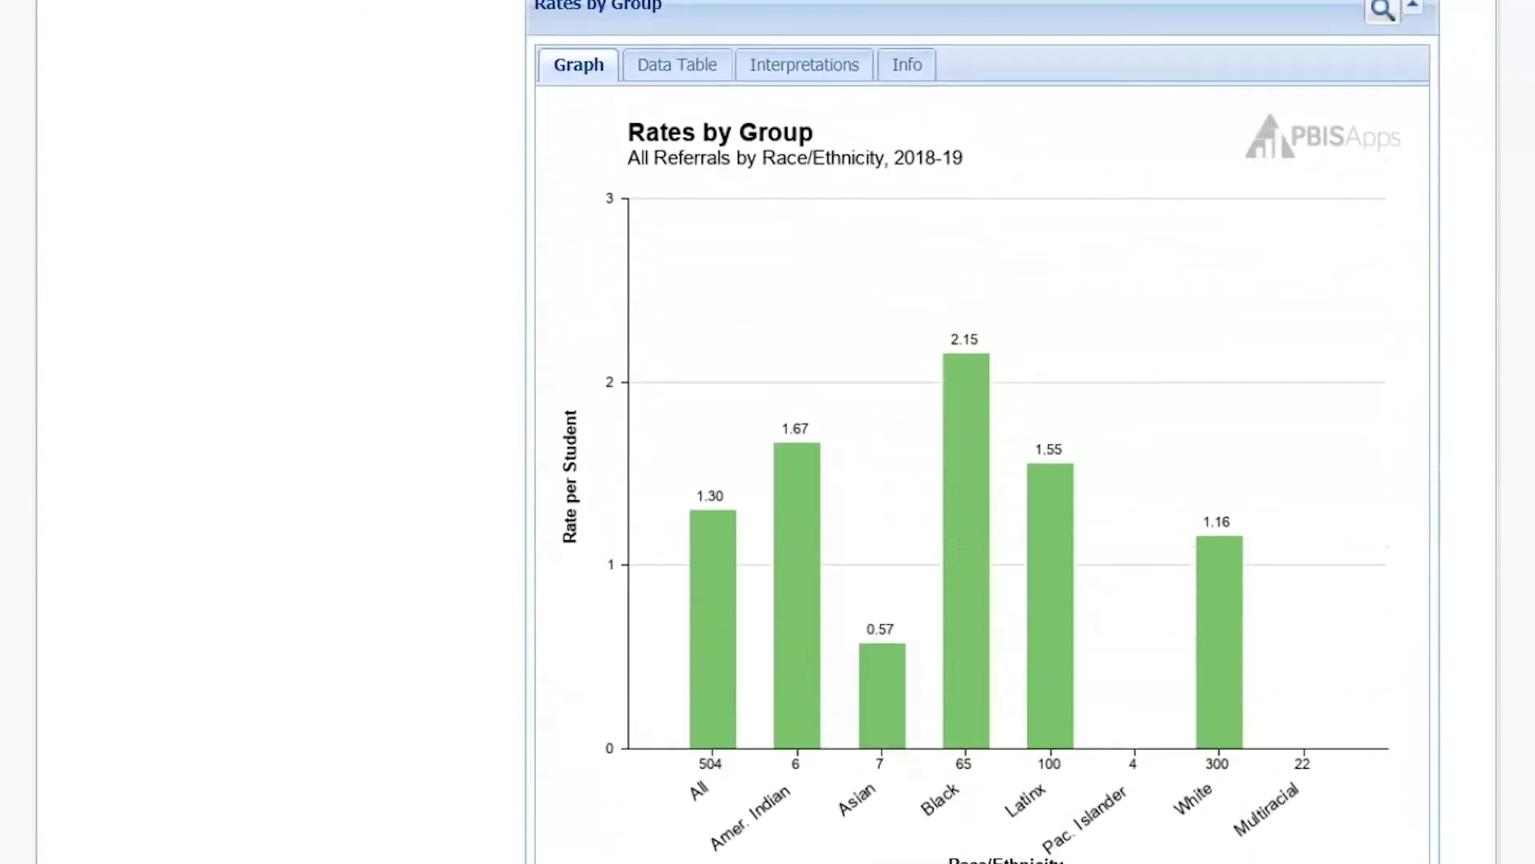
{"action": "scroll", "coordinate": [768, 431], "scroll_direction": "up", "scroll_amount": 4}
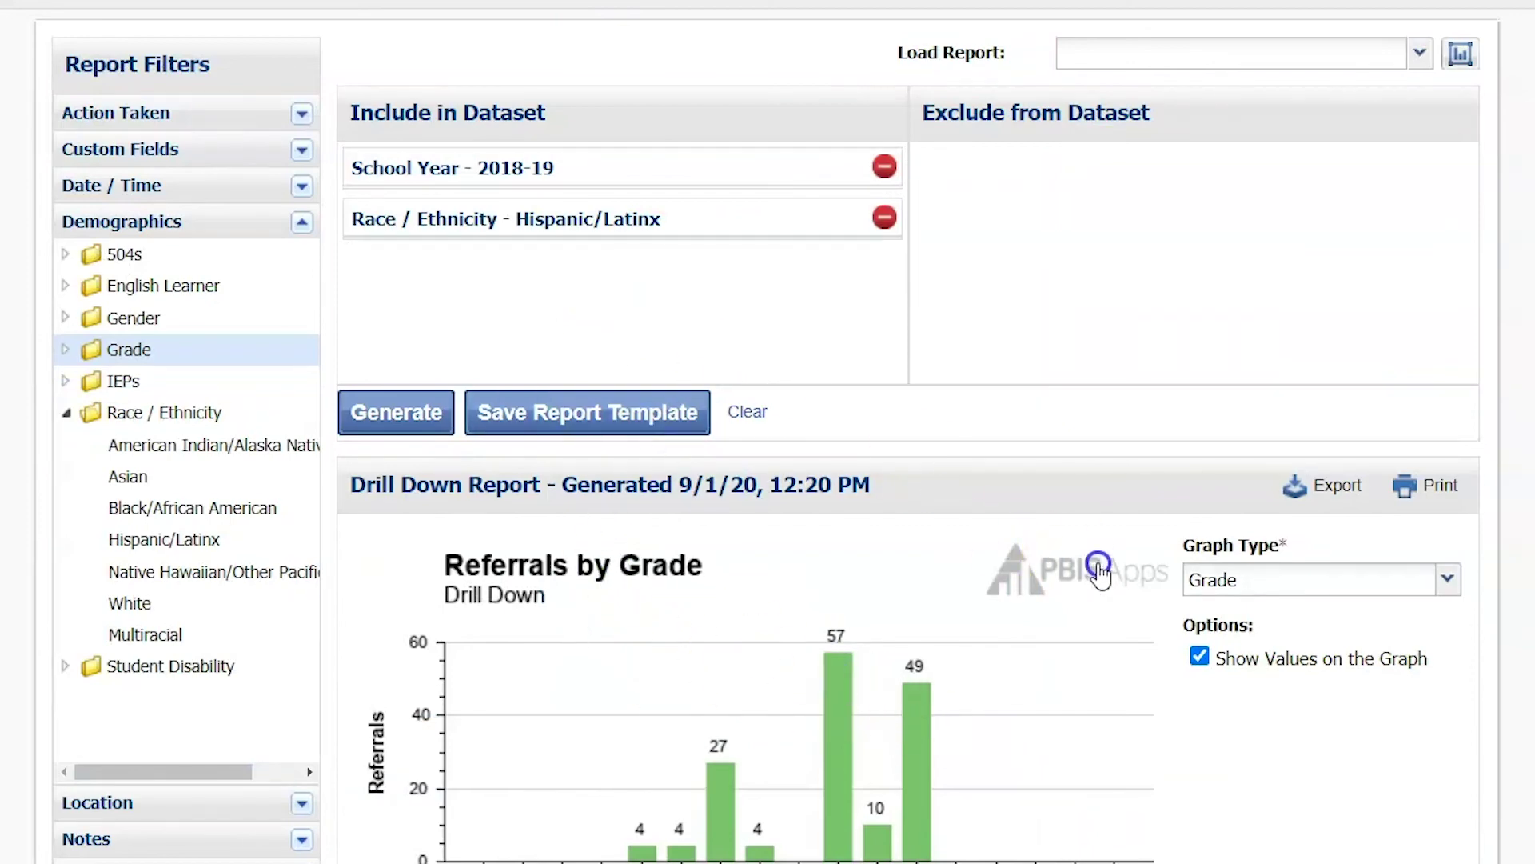
Step: Open the graph type choices for the 2018-19 Hispanic/Latinx Referrals by Grade report
{"action": "left_click", "coordinate": [1448, 580]}
{"action": "left_click", "coordinate": [1447, 581]}
{"action": "left_click", "coordinate": [1448, 580]}
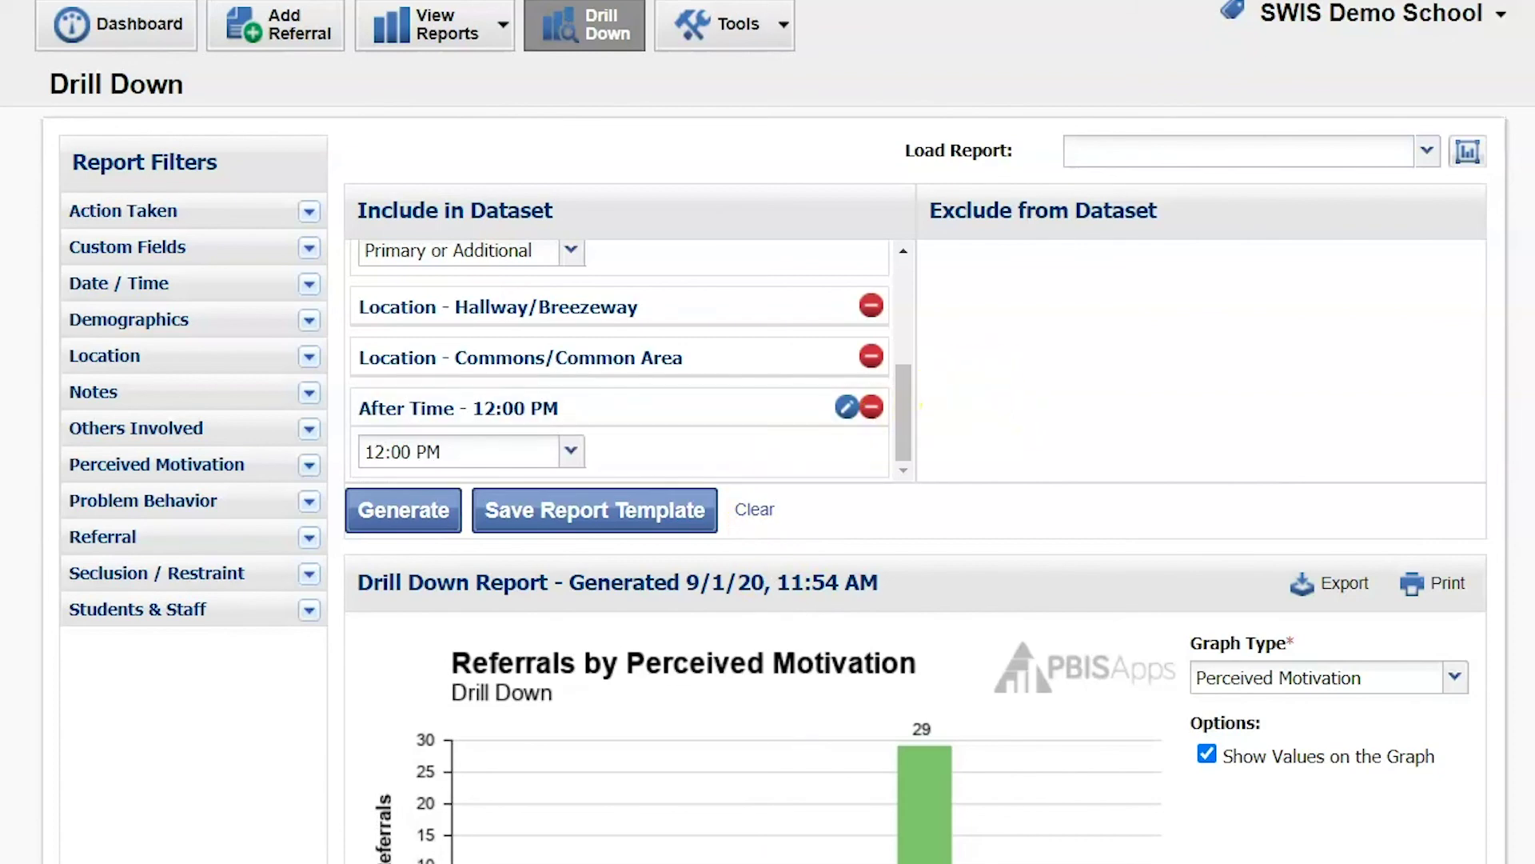
Step: Review the Perceived Motivation graph and its summary for the fully filtered Drill Down dataset
{"action": "scroll", "coordinate": [1200, 400], "scroll_direction": "down", "scroll_amount": 3}
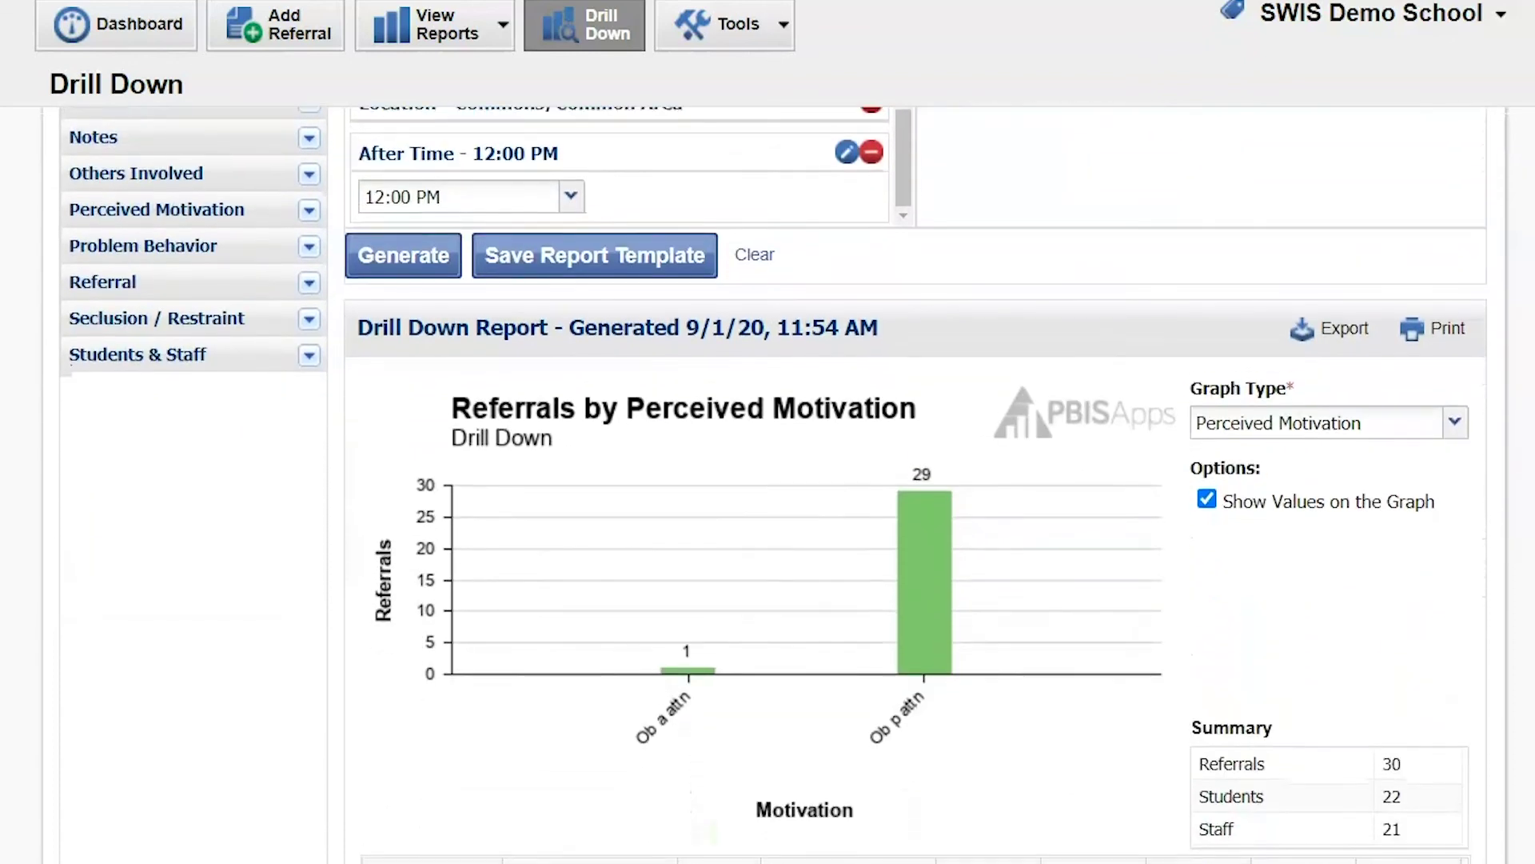
{"action": "scroll", "coordinate": [773, 485], "scroll_direction": "down", "scroll_amount": 2}
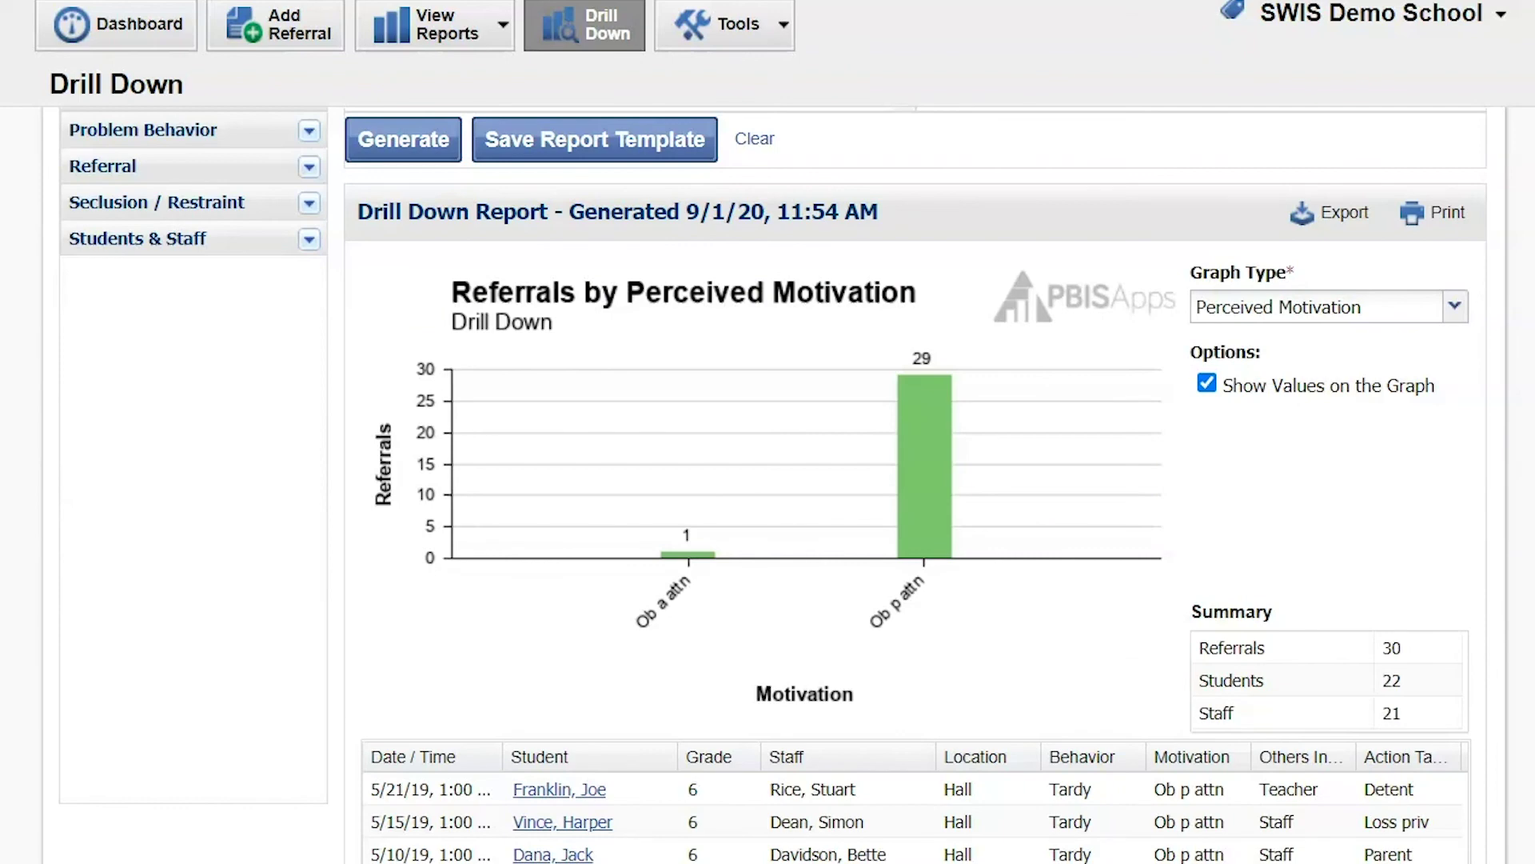
{"action": "scroll", "coordinate": [772, 485], "scroll_direction": "up", "scroll_amount": 1}
{"action": "scroll", "coordinate": [773, 484], "scroll_direction": "down", "scroll_amount": 1}
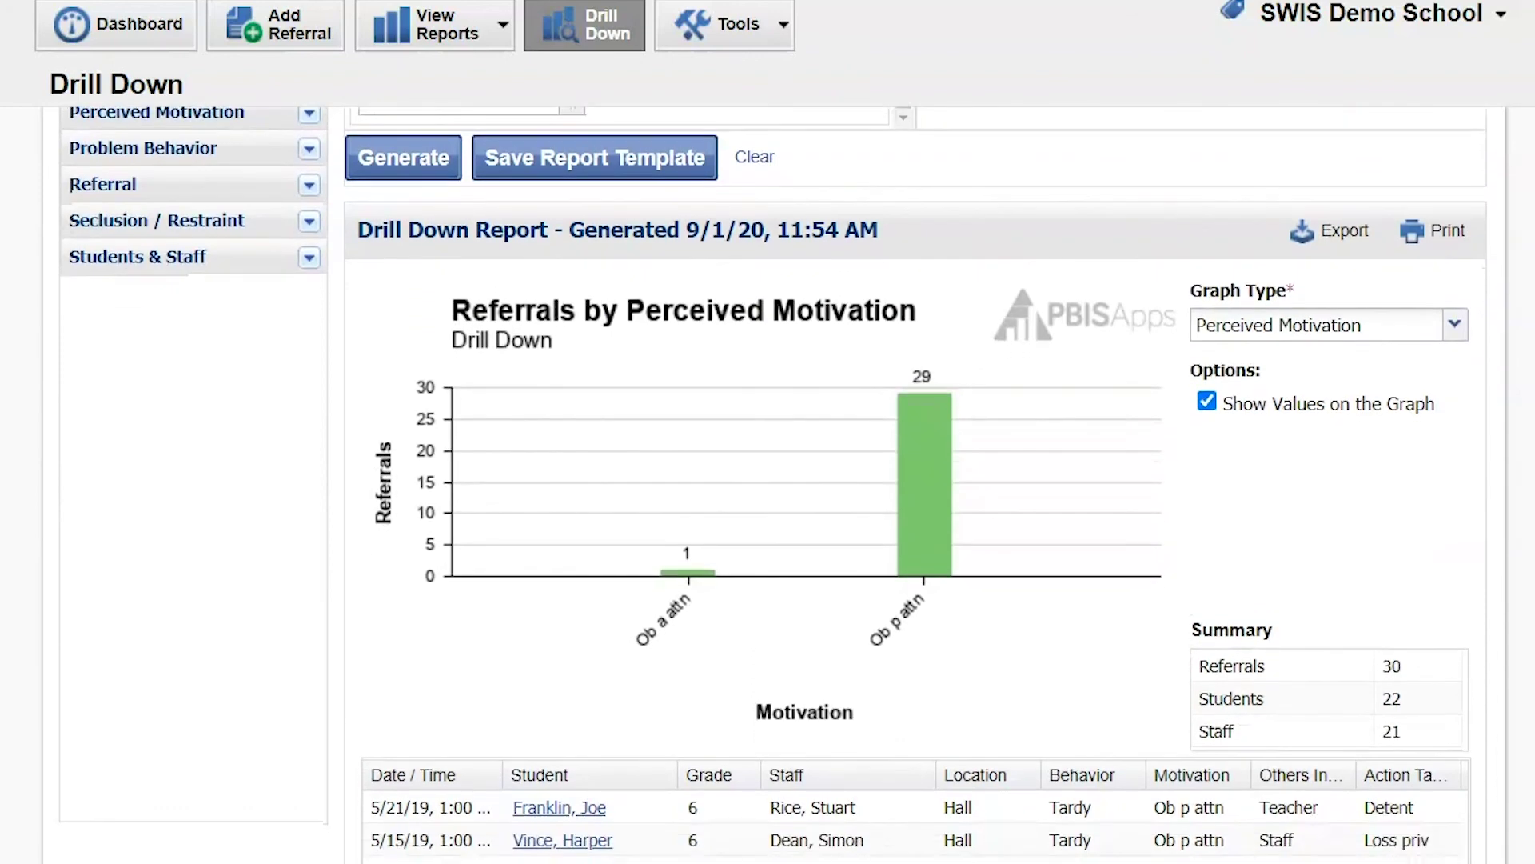
{"action": "scroll", "coordinate": [664, 484], "scroll_direction": "up", "scroll_amount": 4}
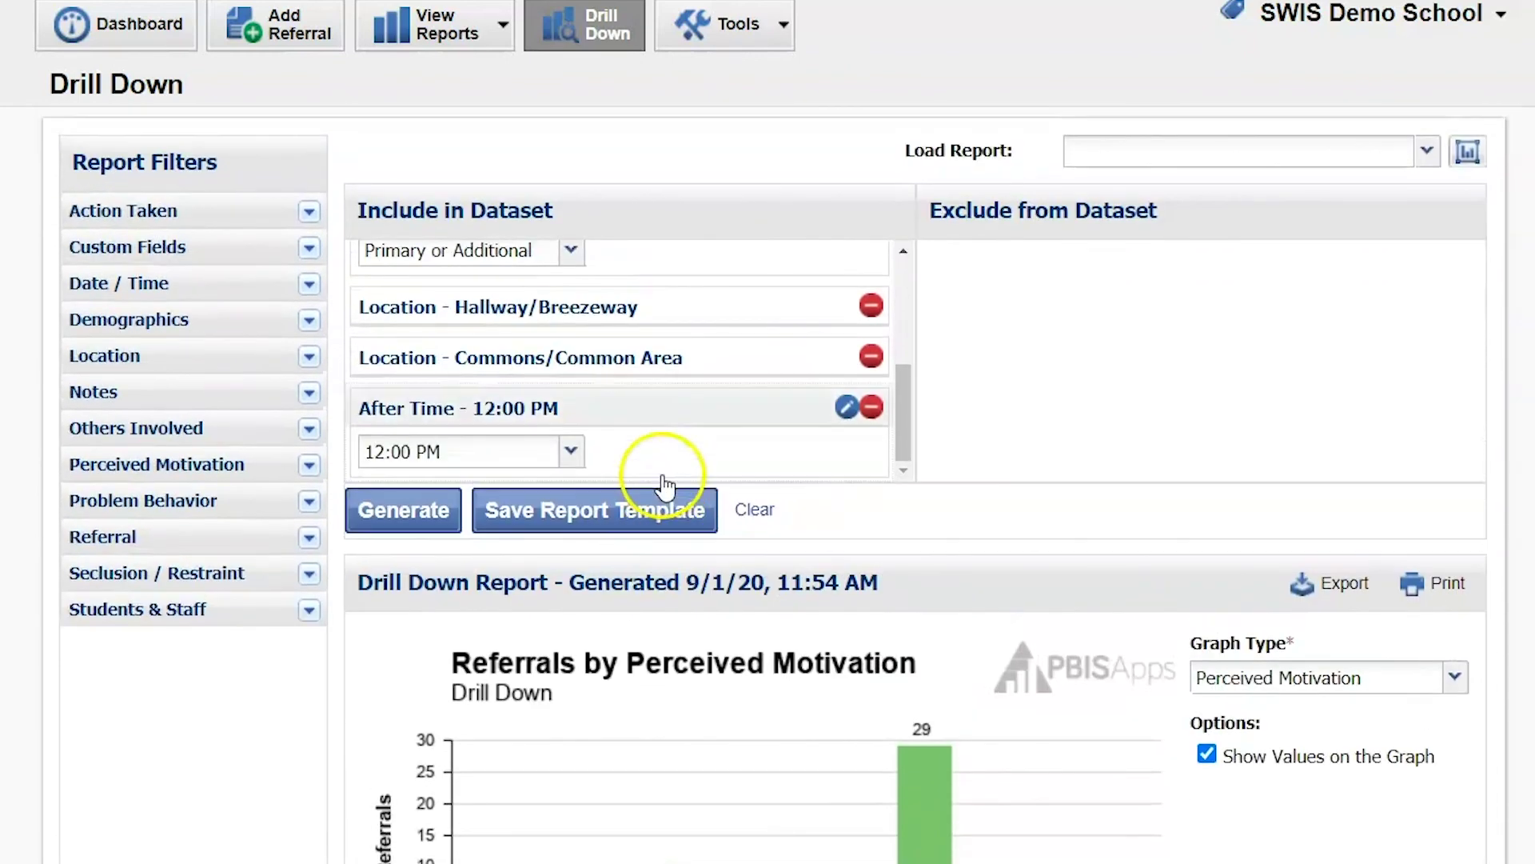
Step: Review the filters included in the dataset, from School Year 2018-19 through After Time 12:00 PM
{"action": "mouse_move", "coordinate": [910, 418]}
{"action": "left_mouse_down"}
{"action": "mouse_move", "coordinate": [919, 310]}
{"action": "mouse_move", "coordinate": [910, 391]}
{"action": "left_mouse_up"}
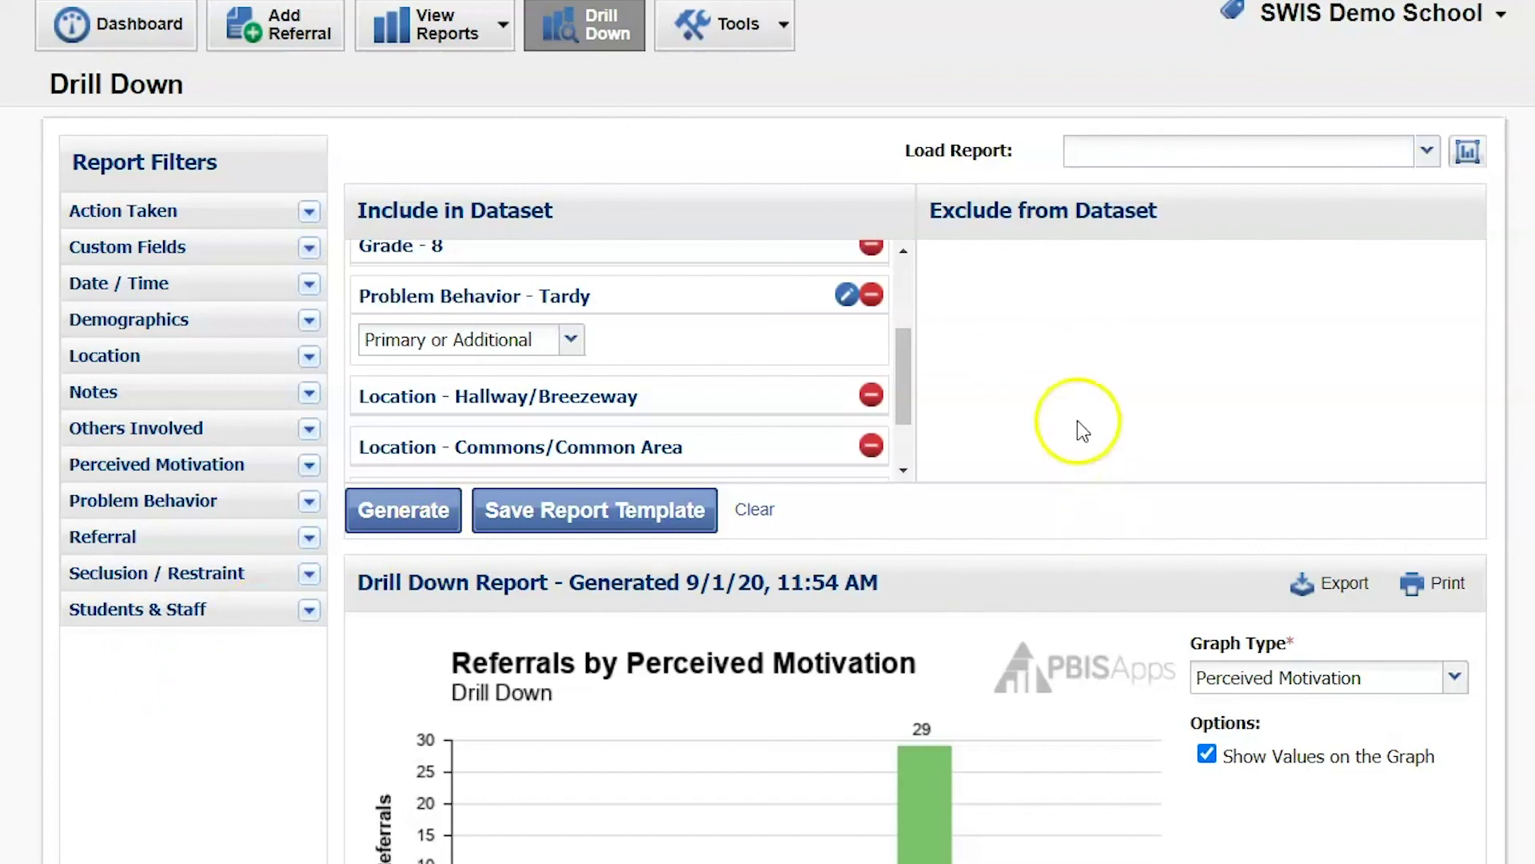
{"action": "left_click_drag", "start_coordinate": [908, 416], "coordinate": [897, 313]}
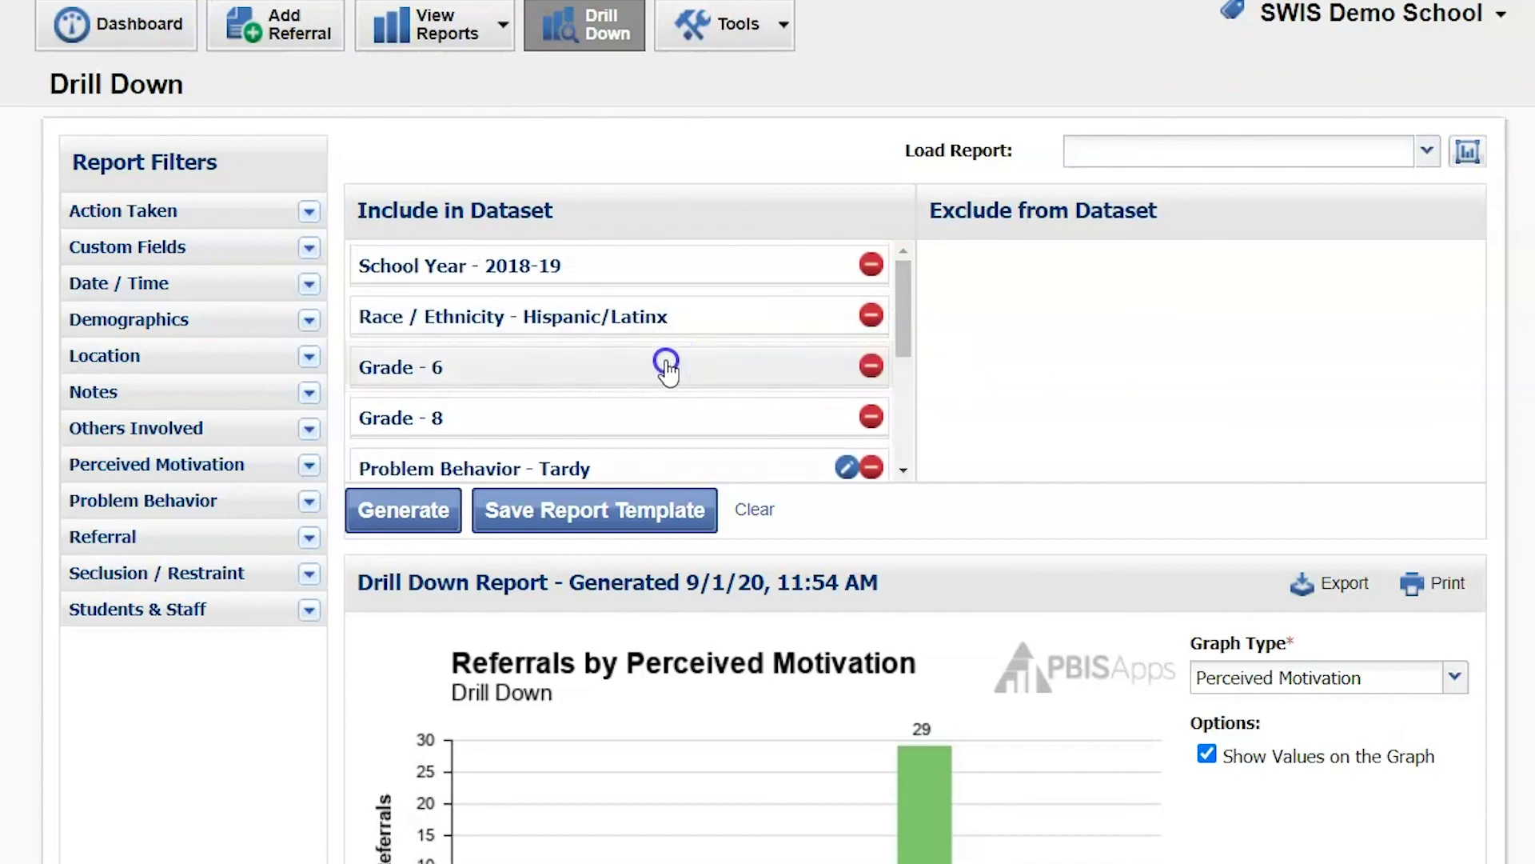
{"action": "left_click_drag", "start_coordinate": [899, 329], "coordinate": [903, 467]}
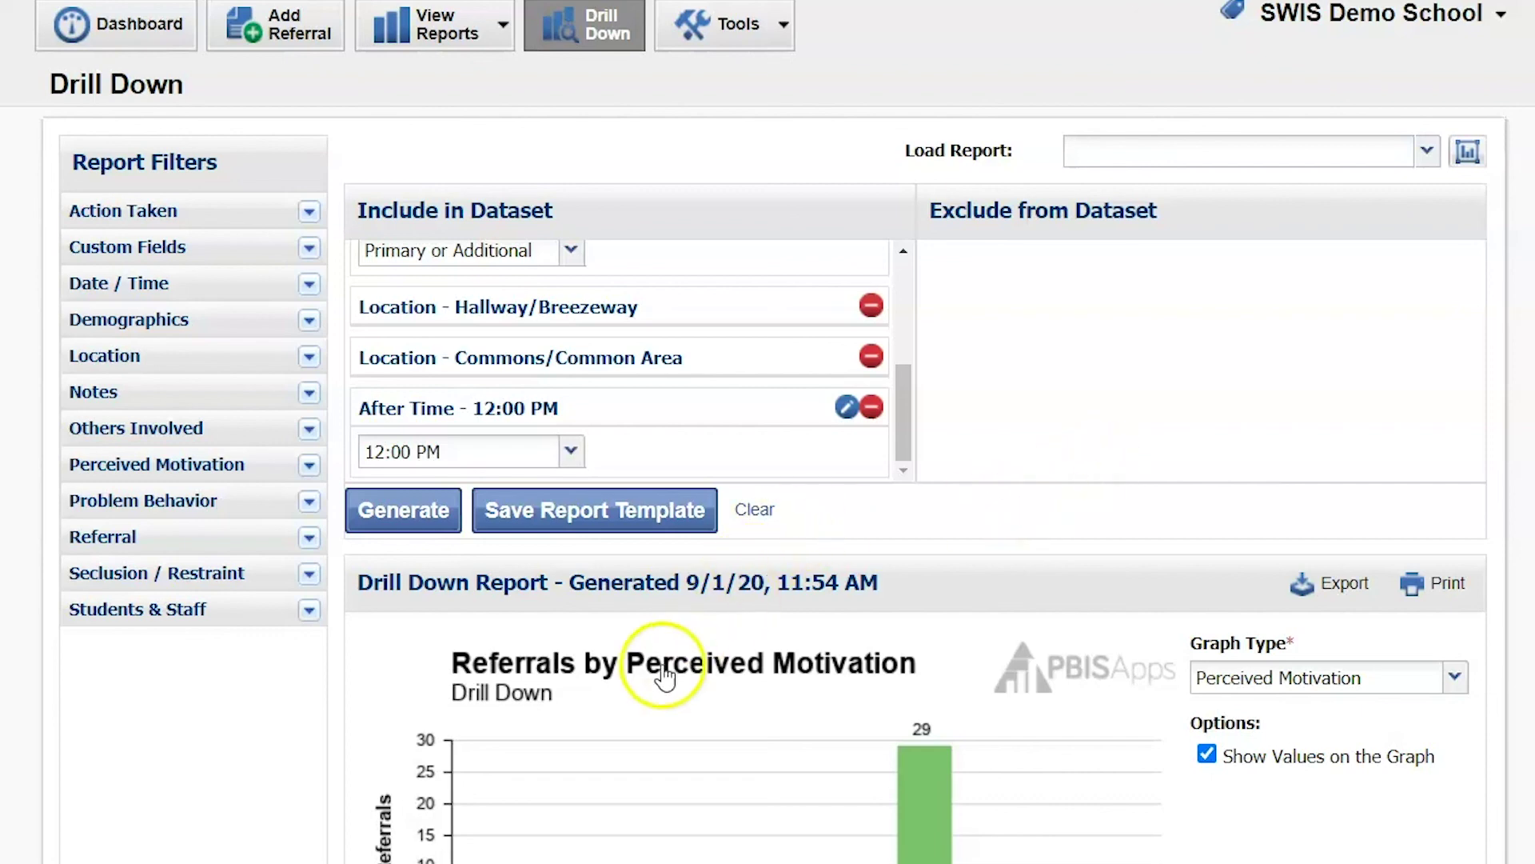
Step: Examine the Perceived Motivation graph together with the grade, location, behavior and motivation of its listed referrals
{"action": "scroll", "coordinate": [799, 703], "scroll_direction": "down", "scroll_amount": 5}
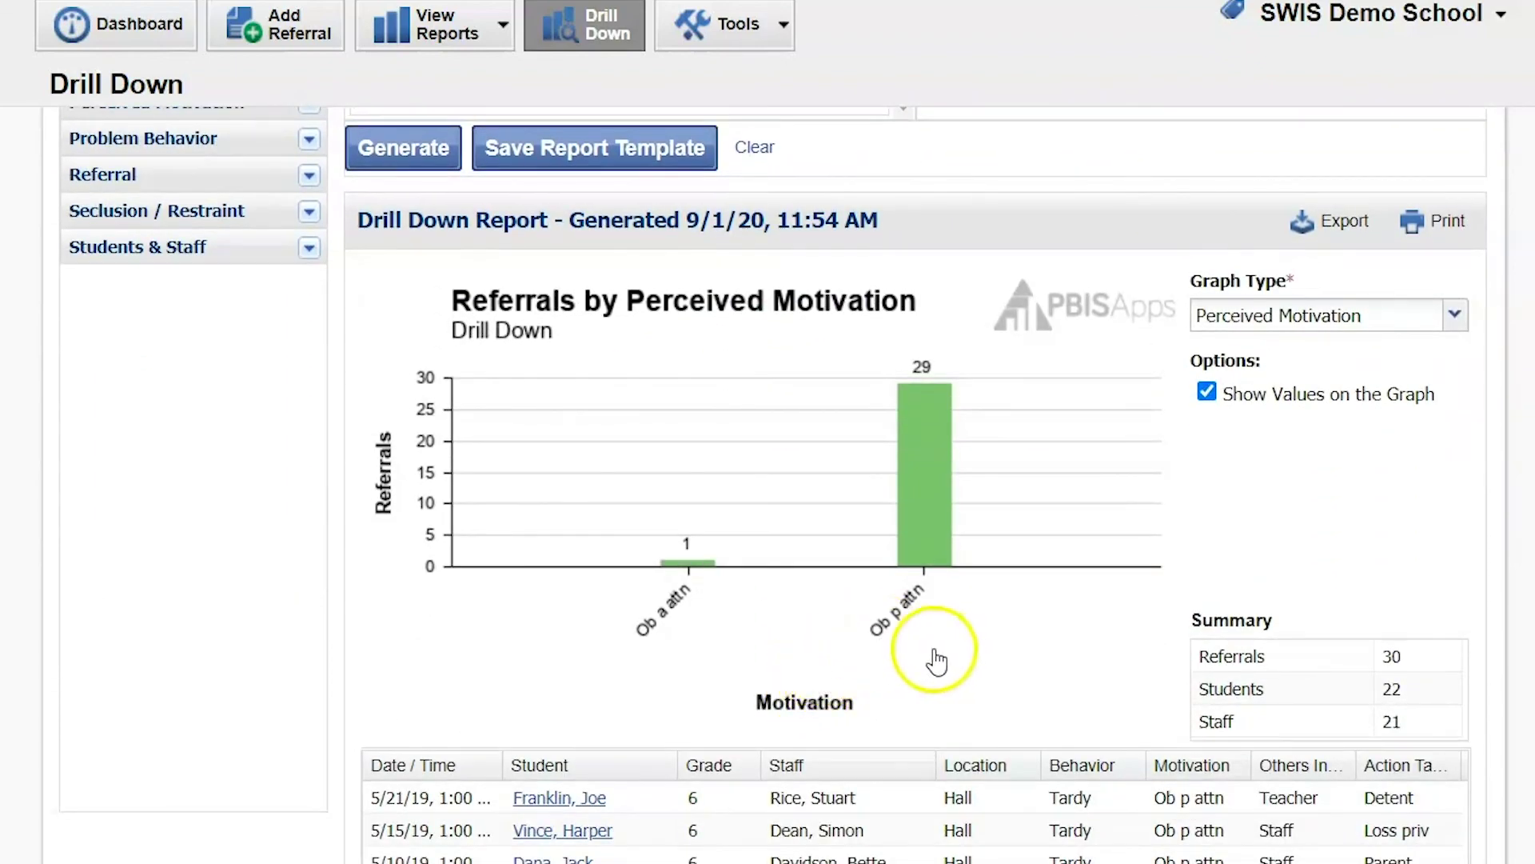
{"action": "scroll", "coordinate": [929, 655], "scroll_direction": "down", "scroll_amount": 3}
{"action": "scroll", "coordinate": [930, 656], "scroll_direction": "down", "scroll_amount": 2}
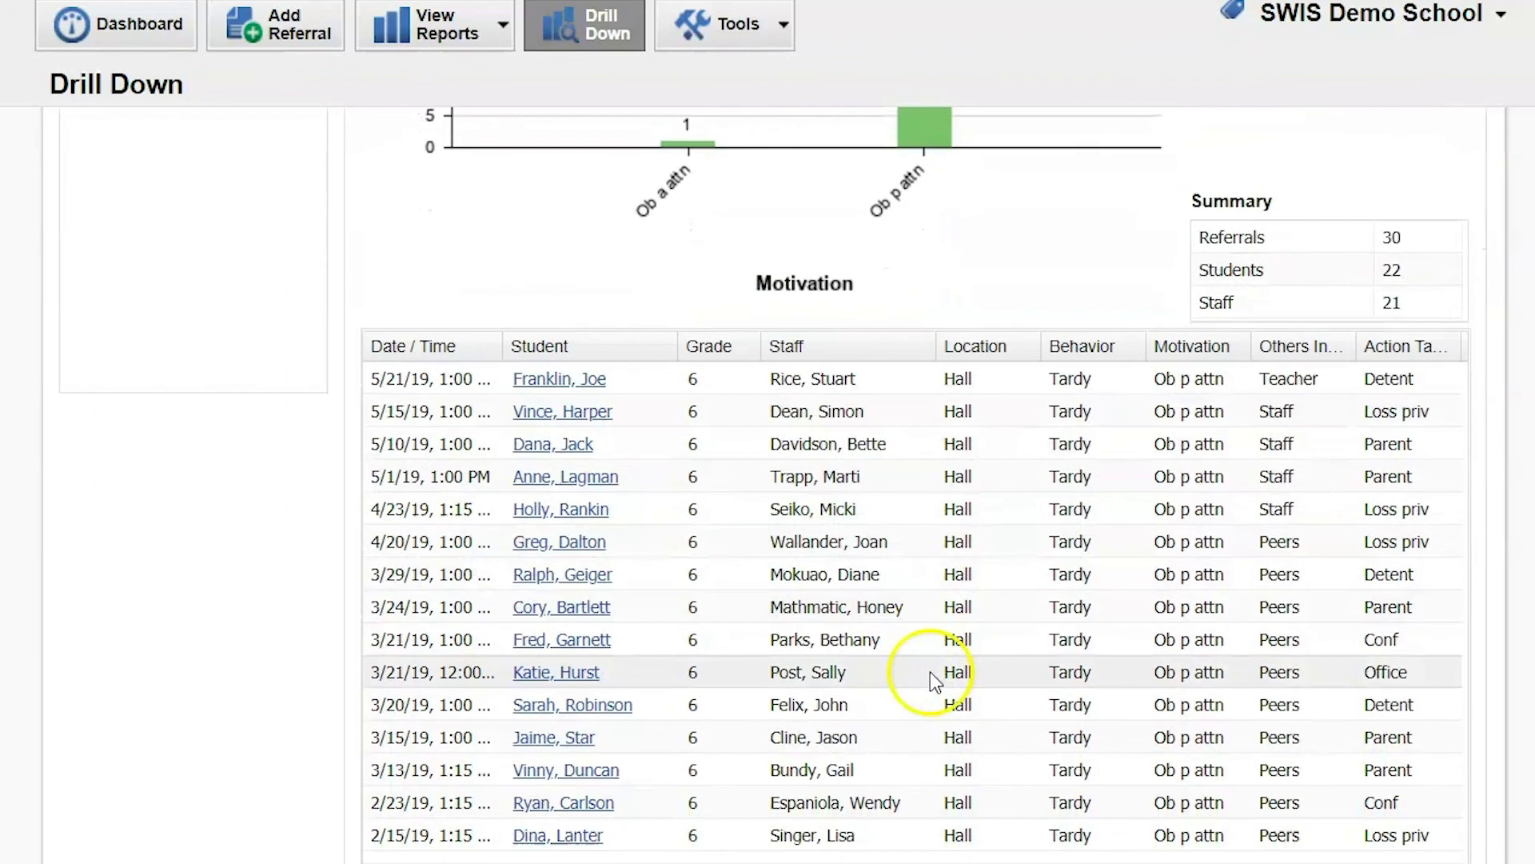